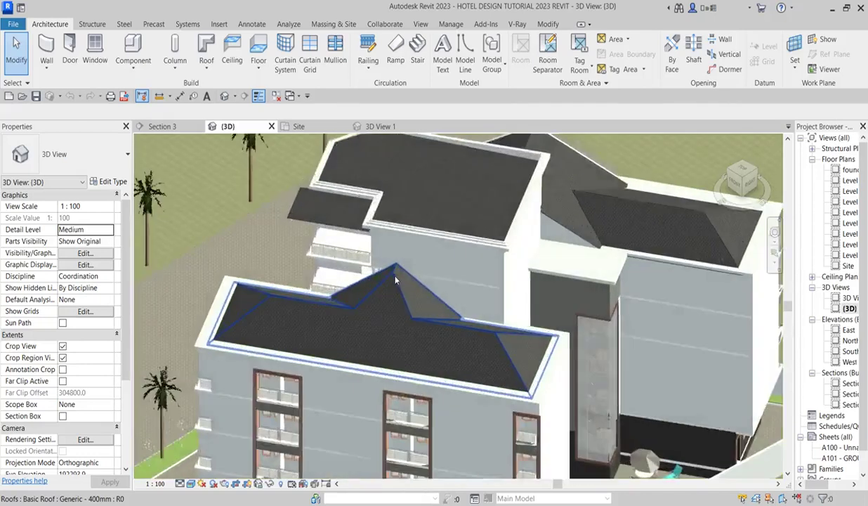
- Zoom in and out around the hotel model, cycling the highlight from the roof to the floor behind it
{"action": "key", "text": "Tab"}
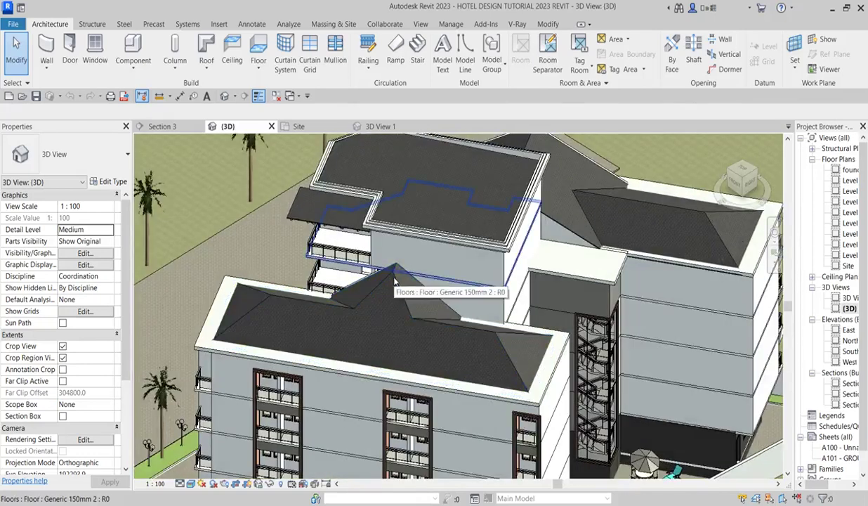
{"action": "scroll", "coordinate": [396, 280], "scroll_direction": "down", "scroll_amount": 4}
{"action": "scroll", "coordinate": [379, 277], "scroll_direction": "up", "scroll_amount": 4}
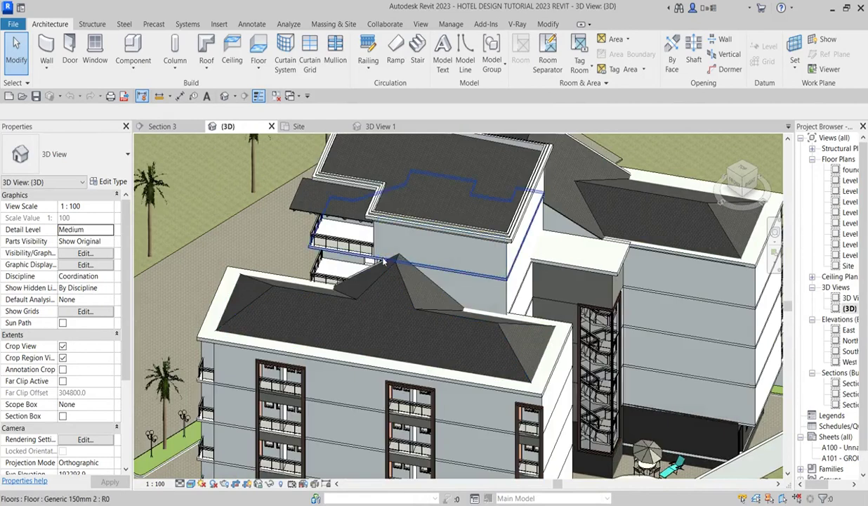
{"action": "scroll", "coordinate": [385, 269], "scroll_direction": "down", "scroll_amount": 4}
{"action": "scroll", "coordinate": [355, 338], "scroll_direction": "up", "scroll_amount": 5}
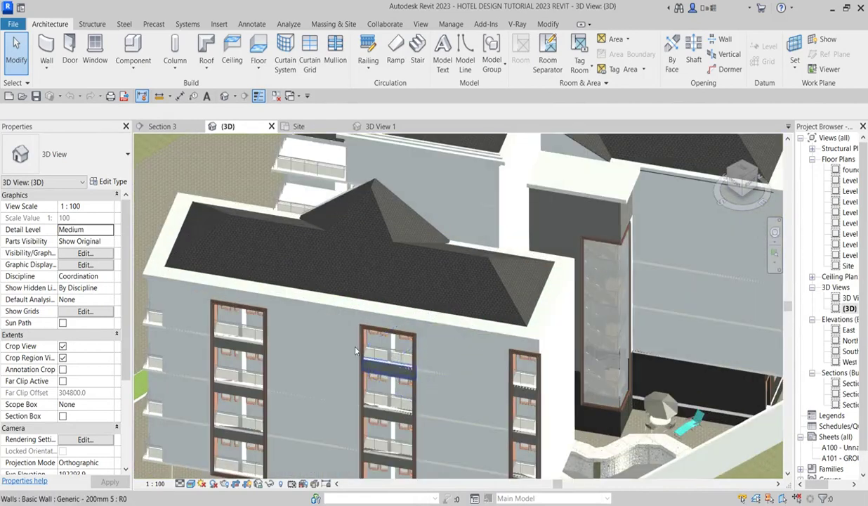
{"action": "scroll", "coordinate": [385, 250], "scroll_direction": "down", "scroll_amount": 5}
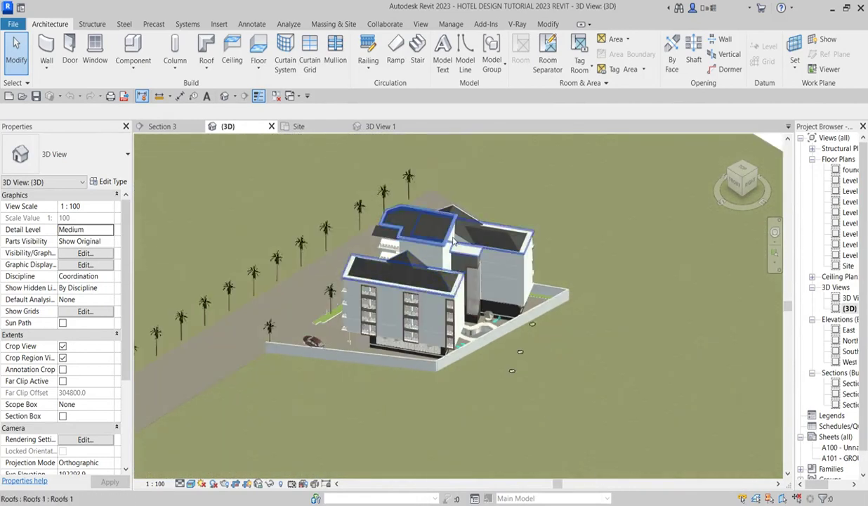
{"action": "scroll", "coordinate": [453, 211], "scroll_direction": "up", "scroll_amount": 5}
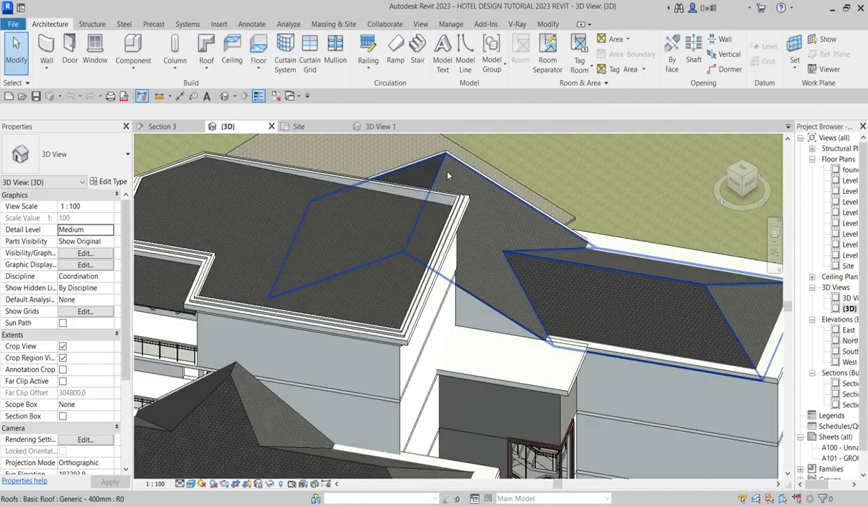
{"action": "scroll", "coordinate": [442, 207], "scroll_direction": "down", "scroll_amount": 3}
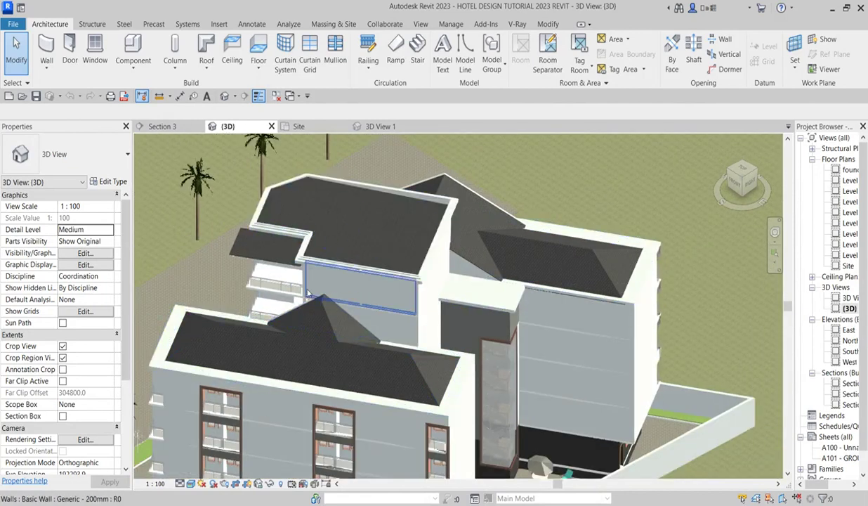
{"action": "scroll", "coordinate": [469, 312], "scroll_direction": "up", "scroll_amount": 3}
{"action": "scroll", "coordinate": [466, 365], "scroll_direction": "down", "scroll_amount": 3}
{"action": "scroll", "coordinate": [307, 413], "scroll_direction": "up", "scroll_amount": 2}
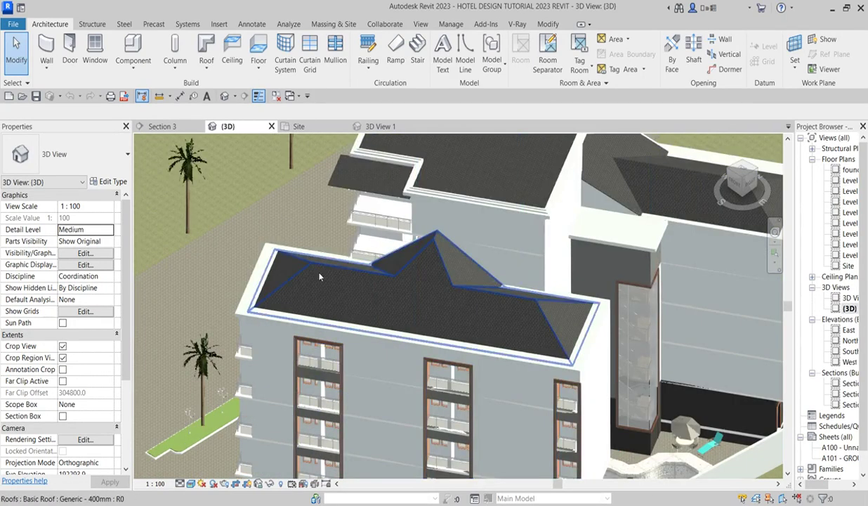
{"action": "scroll", "coordinate": [266, 376], "scroll_direction": "down", "scroll_amount": 3}
{"action": "scroll", "coordinate": [365, 329], "scroll_direction": "up", "scroll_amount": 2}
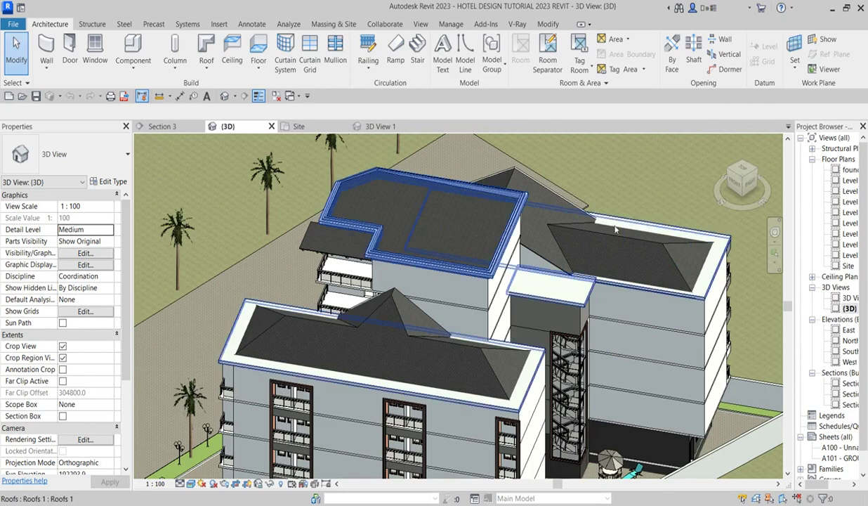
{"action": "scroll", "coordinate": [395, 336], "scroll_direction": "up", "scroll_amount": 2}
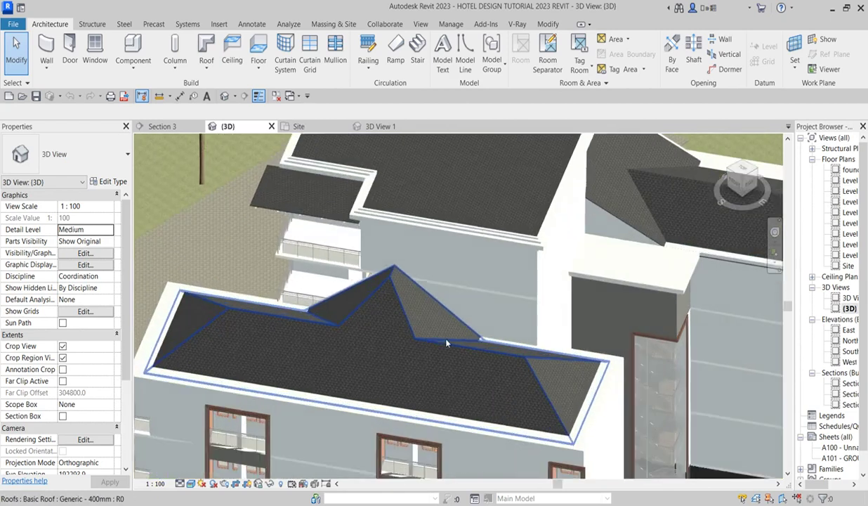
{"action": "scroll", "coordinate": [419, 323], "scroll_direction": "down", "scroll_amount": 3}
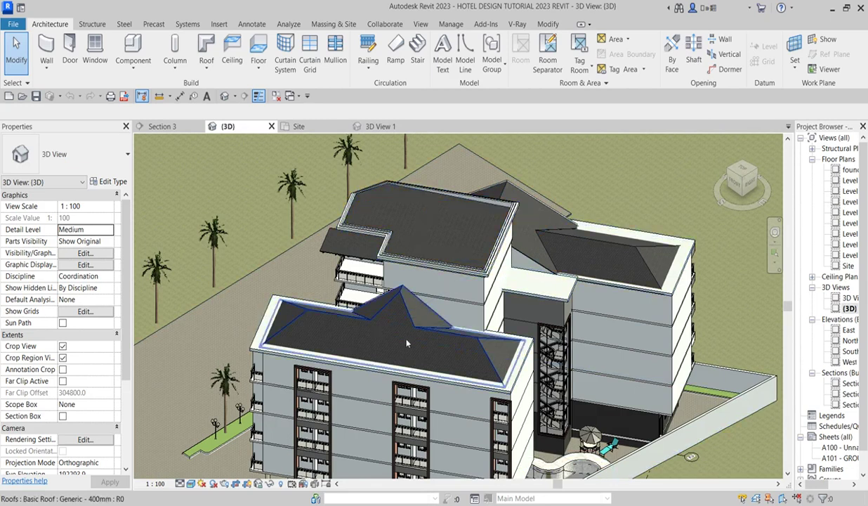
{"action": "scroll", "coordinate": [476, 263], "scroll_direction": "down", "scroll_amount": 3}
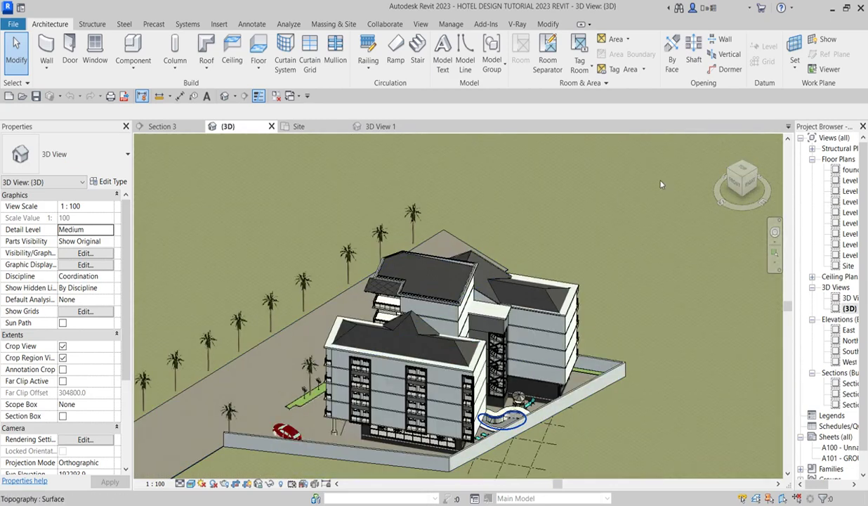
{"action": "scroll", "coordinate": [341, 289], "scroll_direction": "up", "scroll_amount": 4}
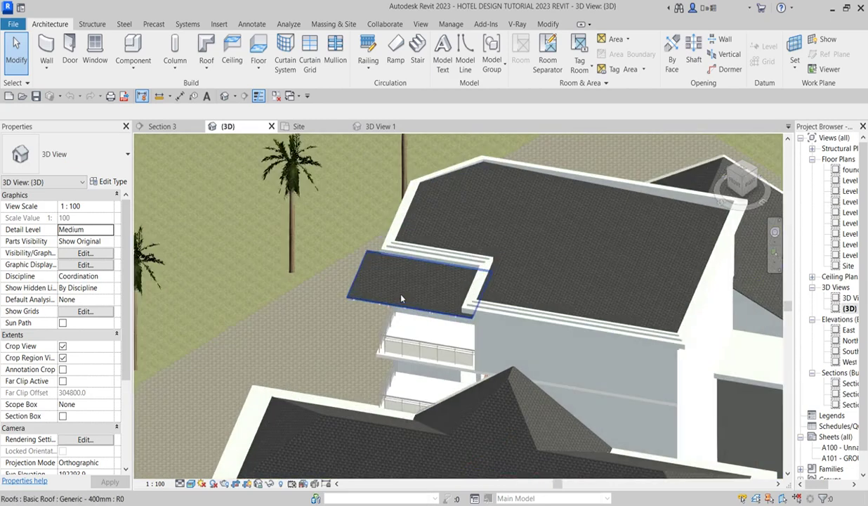
{"action": "scroll", "coordinate": [348, 314], "scroll_direction": "down", "scroll_amount": 4}
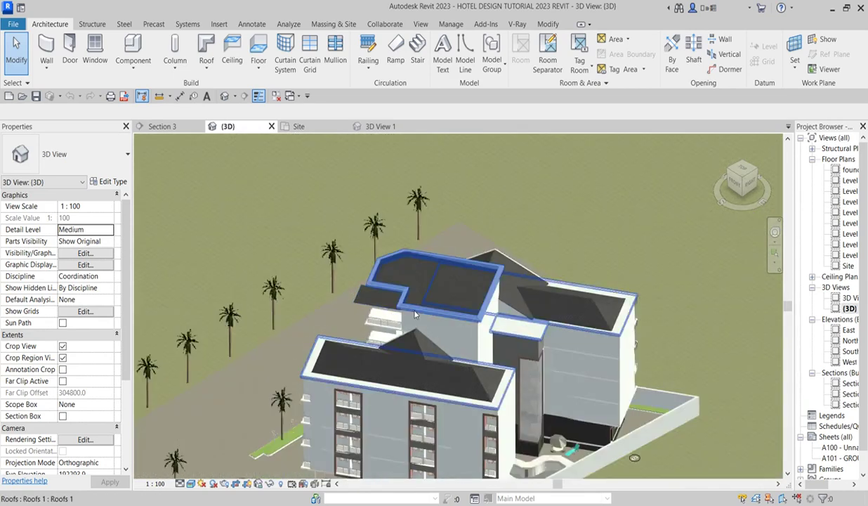
{"action": "scroll", "coordinate": [346, 314], "scroll_direction": "up", "scroll_amount": 2}
{"action": "scroll", "coordinate": [346, 315], "scroll_direction": "up", "scroll_amount": 4}
{"action": "scroll", "coordinate": [325, 314], "scroll_direction": "down", "scroll_amount": 4}
{"action": "scroll", "coordinate": [329, 326], "scroll_direction": "down", "scroll_amount": 3}
{"action": "scroll", "coordinate": [369, 269], "scroll_direction": "up", "scroll_amount": 4}
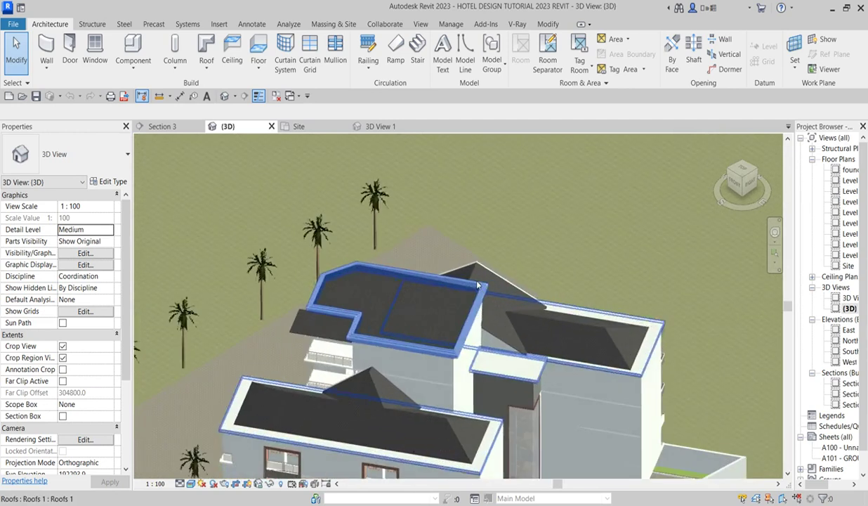
{"action": "scroll", "coordinate": [339, 295], "scroll_direction": "up", "scroll_amount": 3}
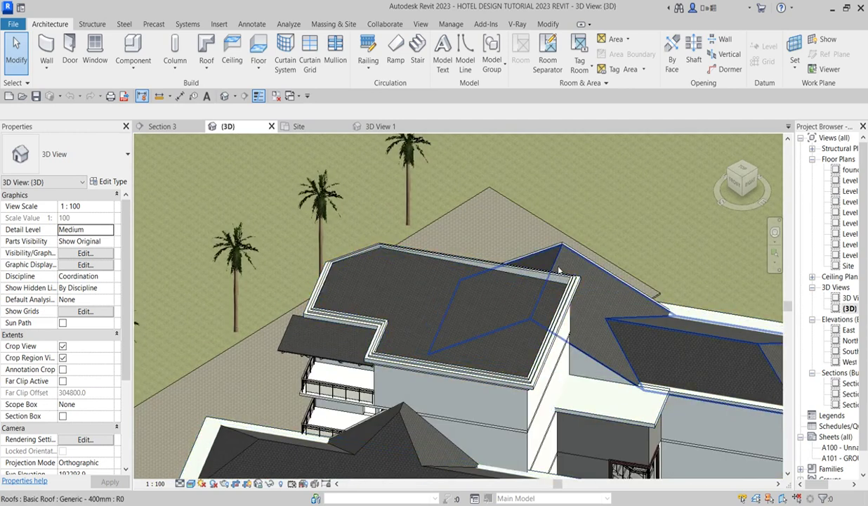
{"action": "scroll", "coordinate": [559, 270], "scroll_direction": "down", "scroll_amount": 3}
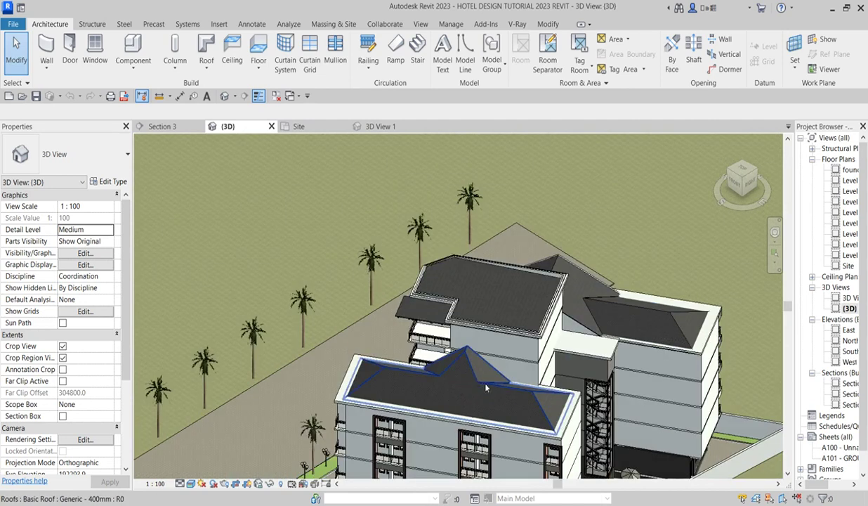
{"action": "scroll", "coordinate": [433, 363], "scroll_direction": "down", "scroll_amount": 2}
{"action": "scroll", "coordinate": [443, 369], "scroll_direction": "up", "scroll_amount": 4}
{"action": "scroll", "coordinate": [419, 366], "scroll_direction": "up", "scroll_amount": 3}
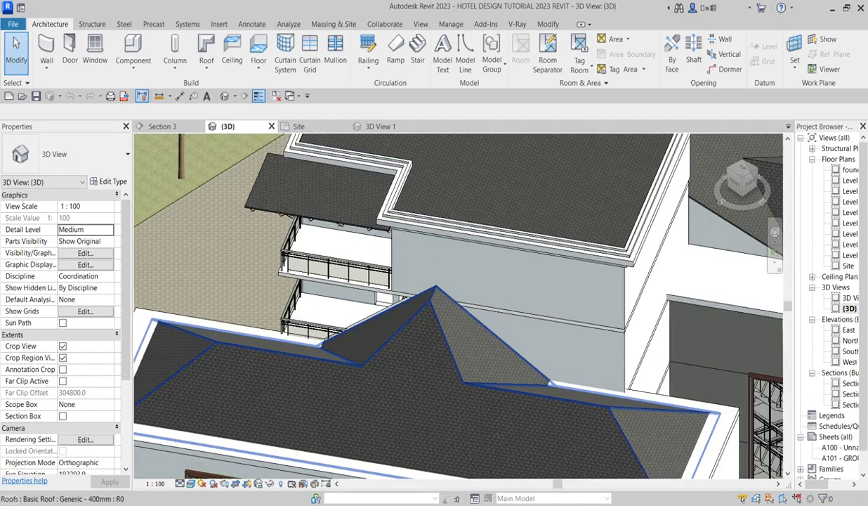
{"action": "scroll", "coordinate": [438, 364], "scroll_direction": "down", "scroll_amount": 6}
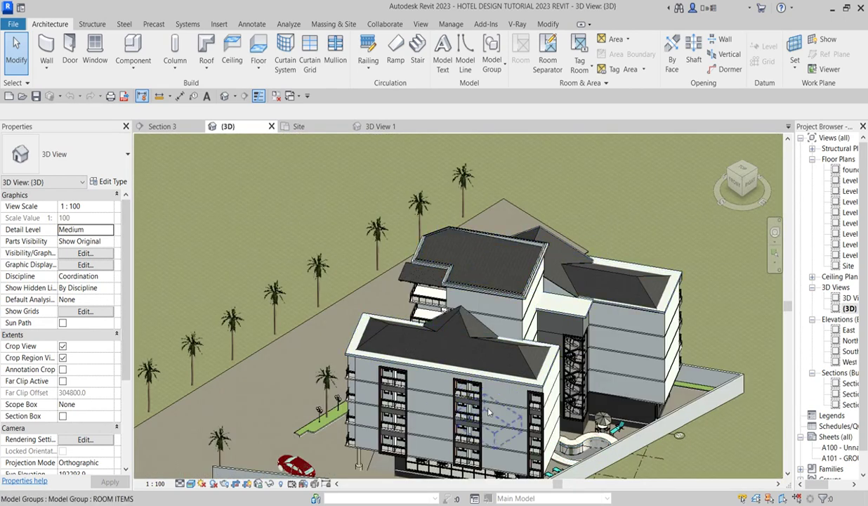
{"action": "scroll", "coordinate": [541, 455], "scroll_direction": "up", "scroll_amount": 4}
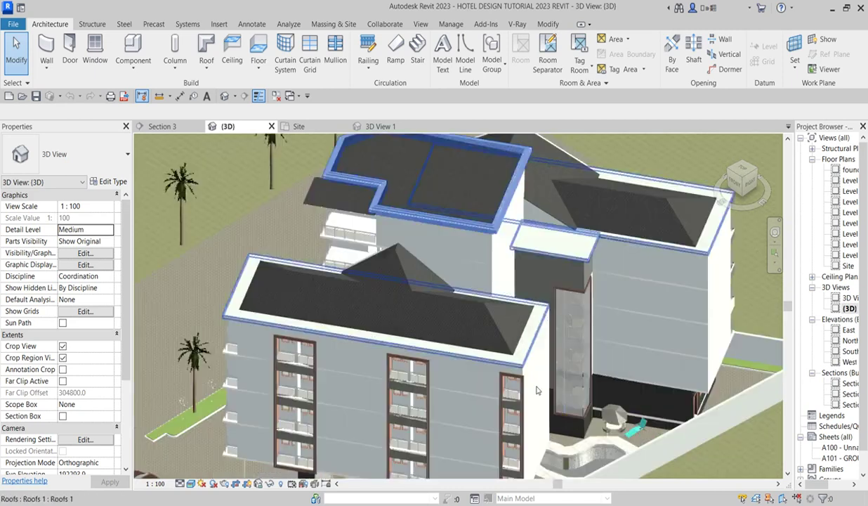
{"action": "scroll", "coordinate": [541, 455], "scroll_direction": "down", "scroll_amount": 1}
{"action": "scroll", "coordinate": [539, 453], "scroll_direction": "up", "scroll_amount": 6}
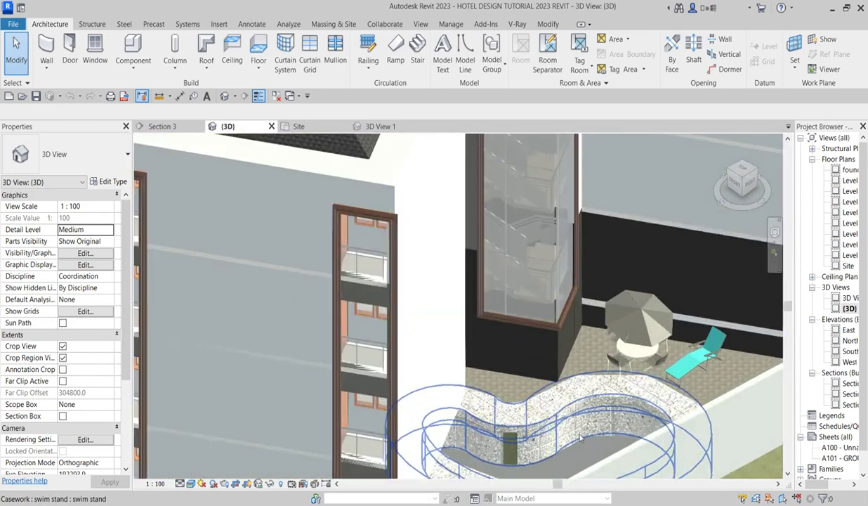
{"action": "scroll", "coordinate": [663, 354], "scroll_direction": "down", "scroll_amount": 8}
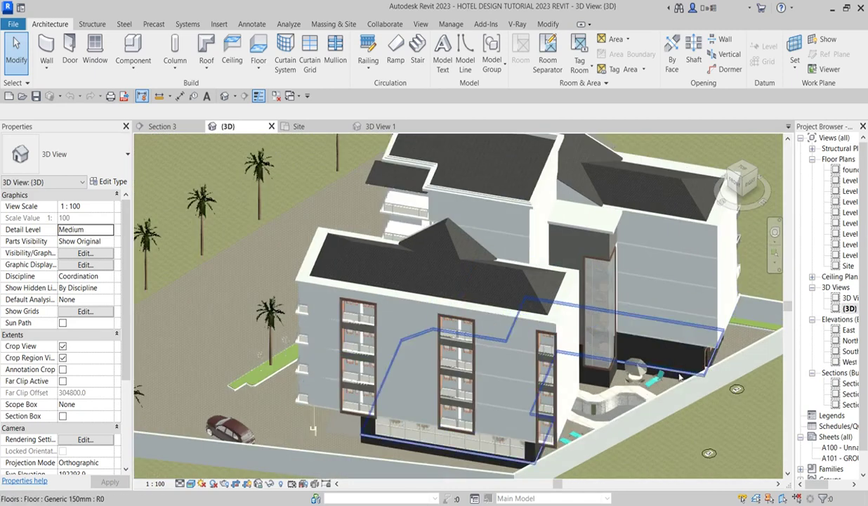
{"action": "scroll", "coordinate": [660, 350], "scroll_direction": "up", "scroll_amount": 1}
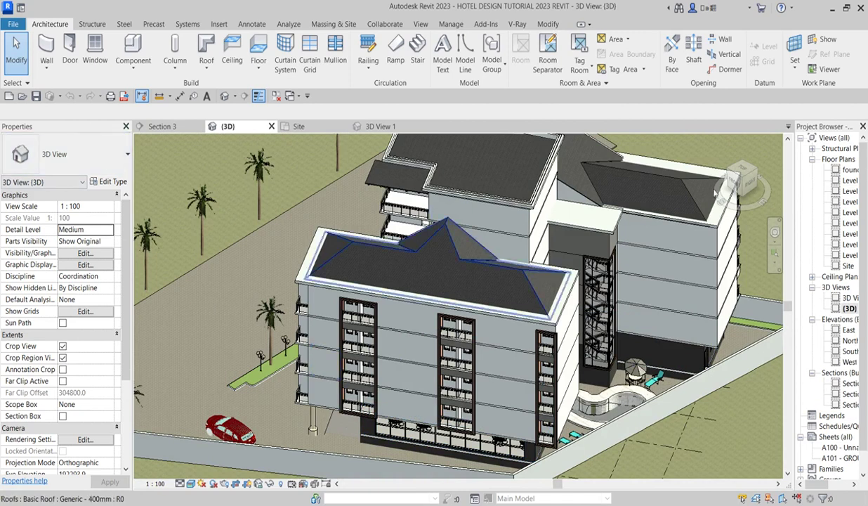
- Select the upper roof, orbit with the ViewCube, and zoom onto the stair tower's dark base wall
{"action": "left_click", "coordinate": [450, 170]}
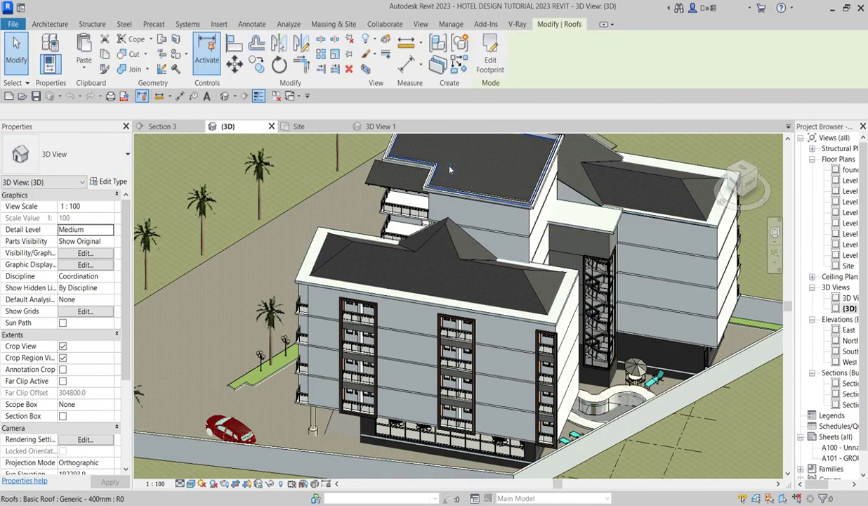
{"action": "left_click", "coordinate": [730, 175]}
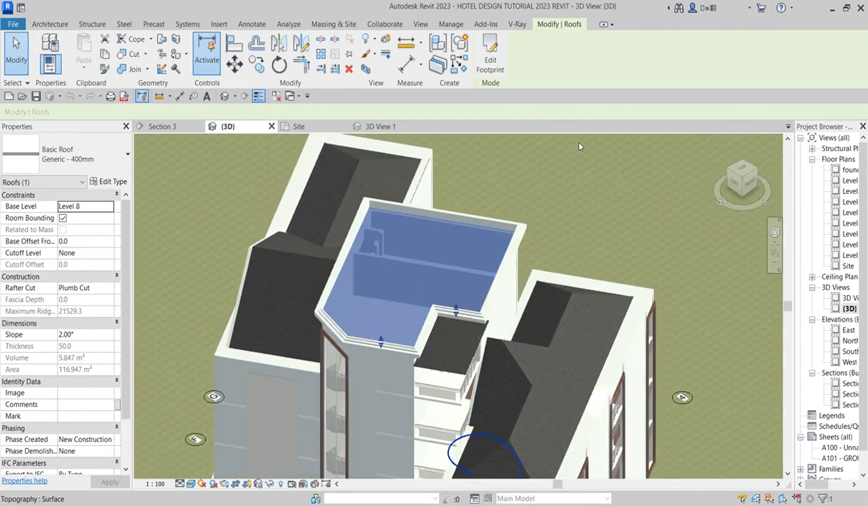
{"action": "scroll", "coordinate": [504, 351], "scroll_direction": "up", "scroll_amount": 10}
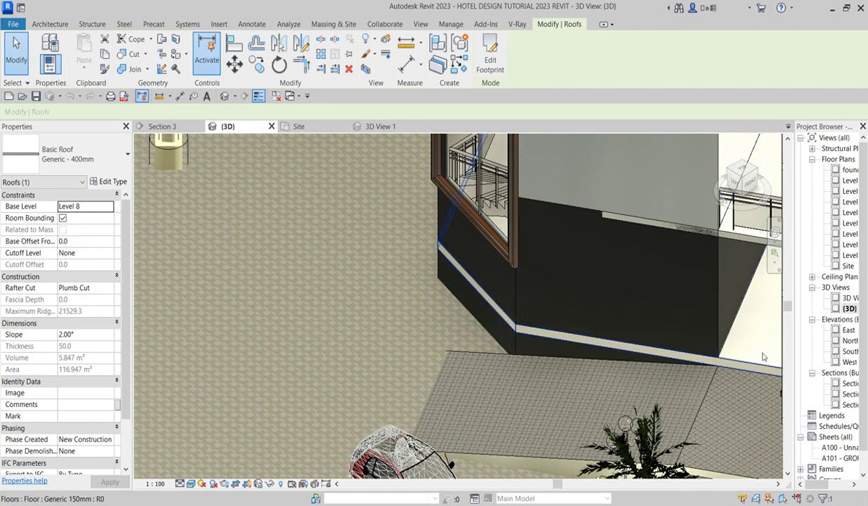
- Inspect the dark base wall's Generic – 200mm 4 type structure unchanged, then select the adjacent foundation floor
{"action": "left_click", "coordinate": [518, 349]}
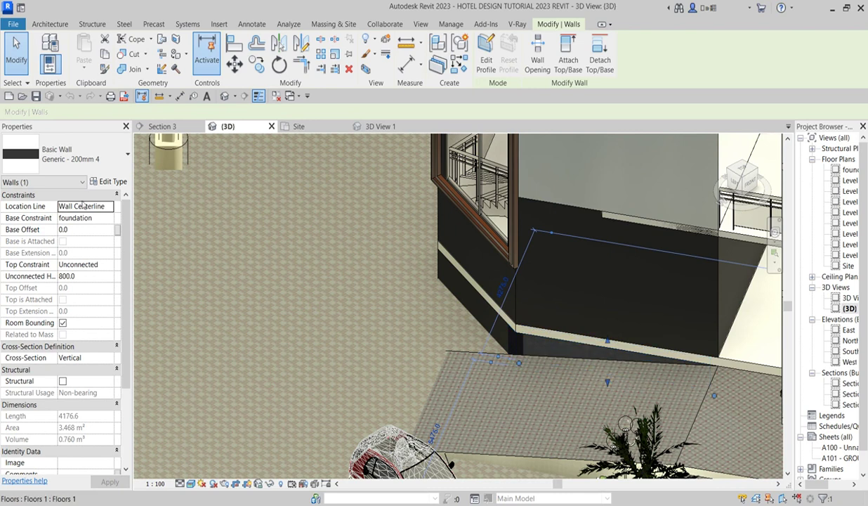
{"action": "left_click", "coordinate": [112, 183]}
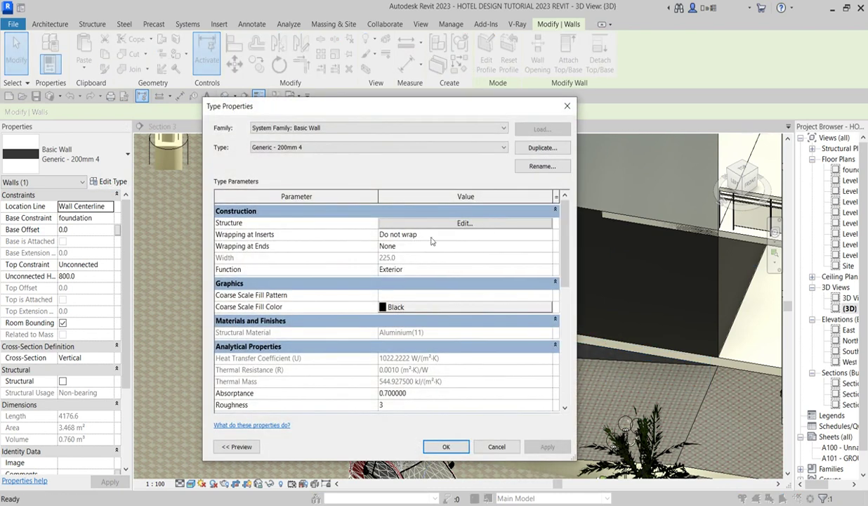
{"action": "left_click", "coordinate": [464, 224]}
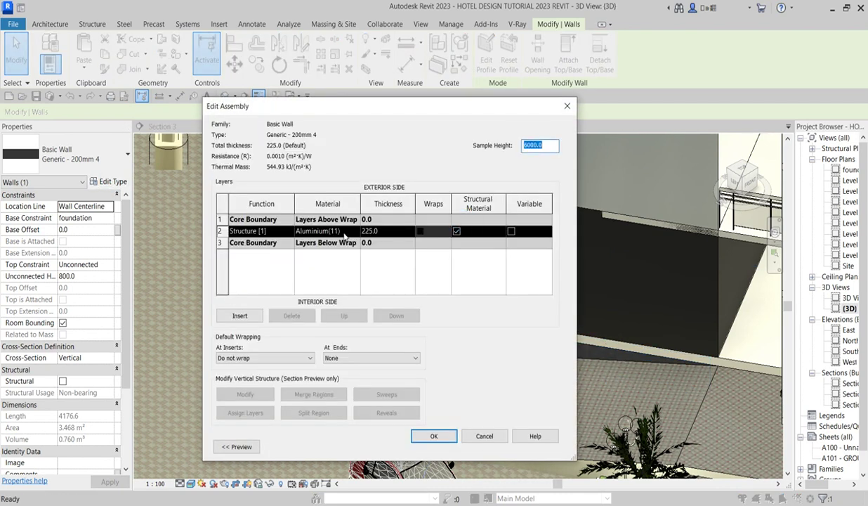
{"action": "left_click", "coordinate": [568, 106]}
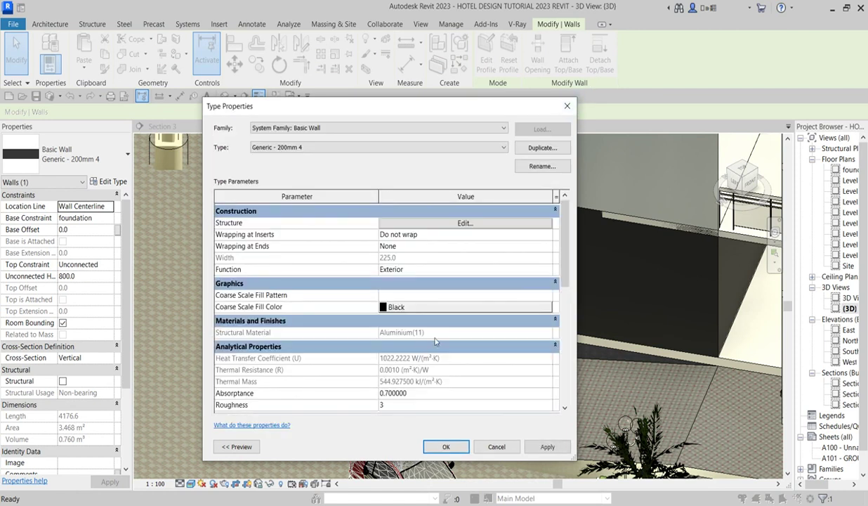
{"action": "left_click", "coordinate": [568, 104]}
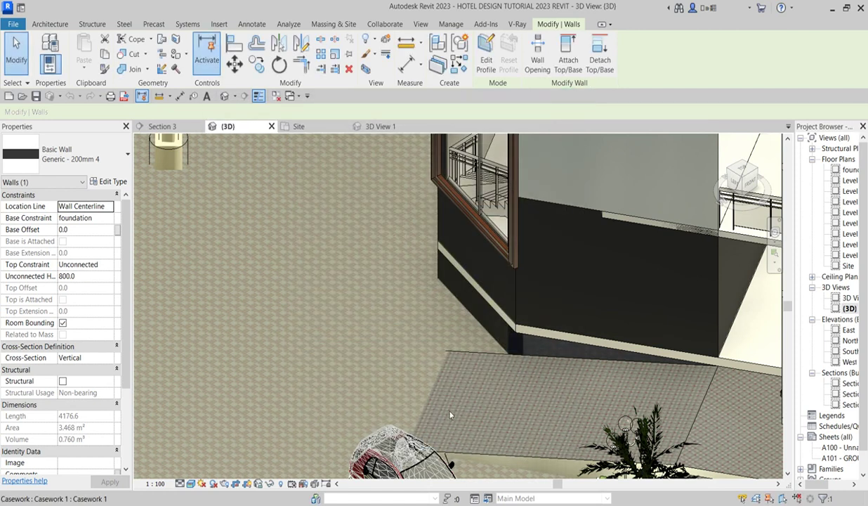
{"action": "left_click", "coordinate": [534, 335]}
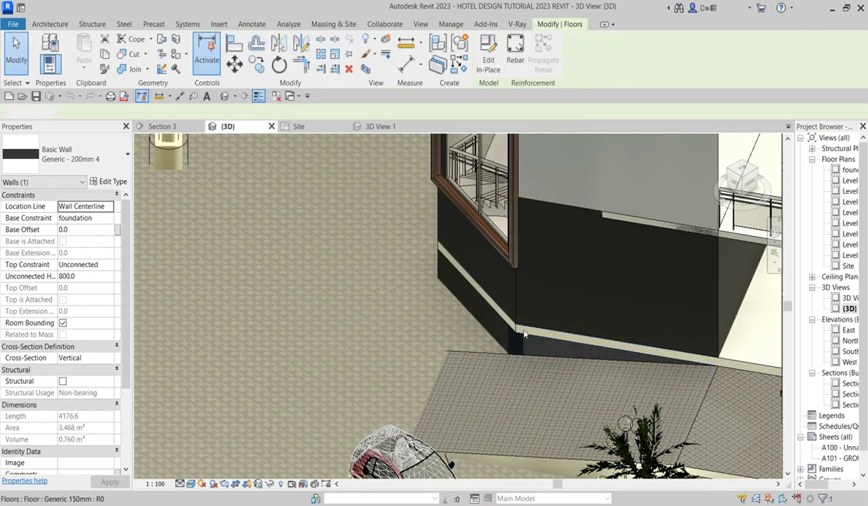
- Duplicate the Level 1 floor's type as Generic 150mm 4
{"action": "left_click", "coordinate": [520, 328]}
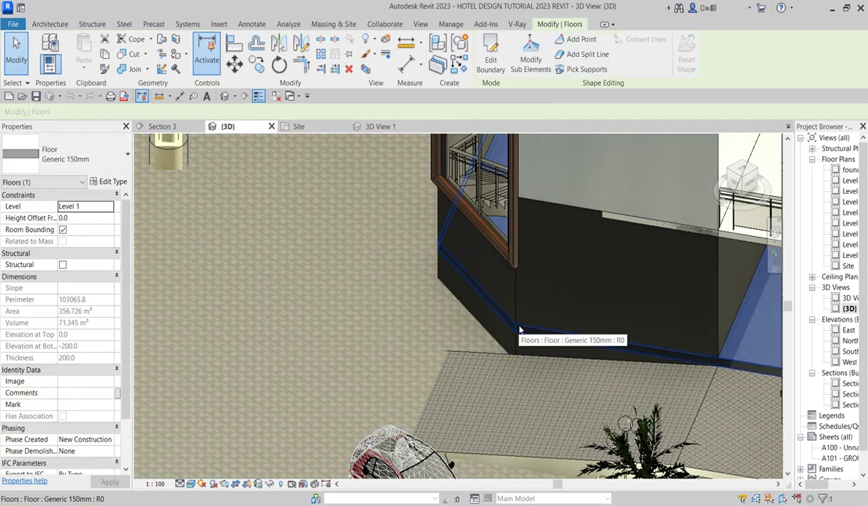
{"action": "right_click", "coordinate": [520, 328]}
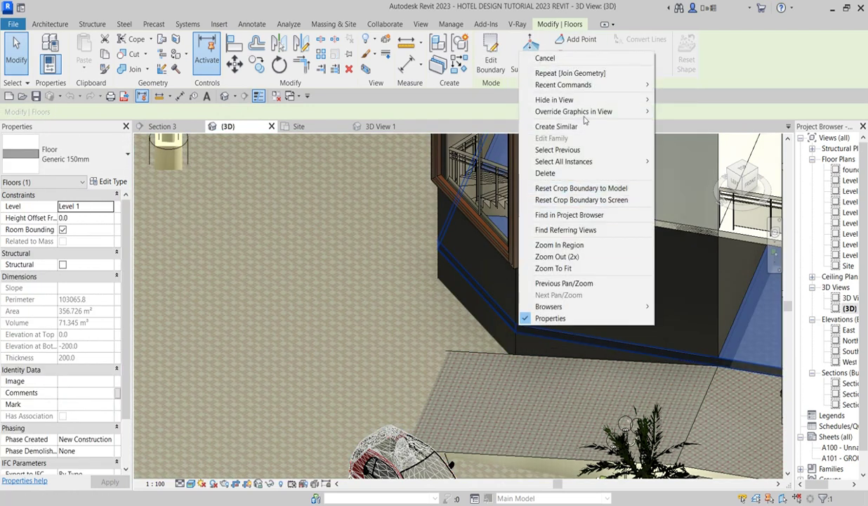
{"action": "left_click", "coordinate": [112, 181]}
{"action": "left_click", "coordinate": [545, 148]}
{"action": "left_click", "coordinate": [390, 308]}
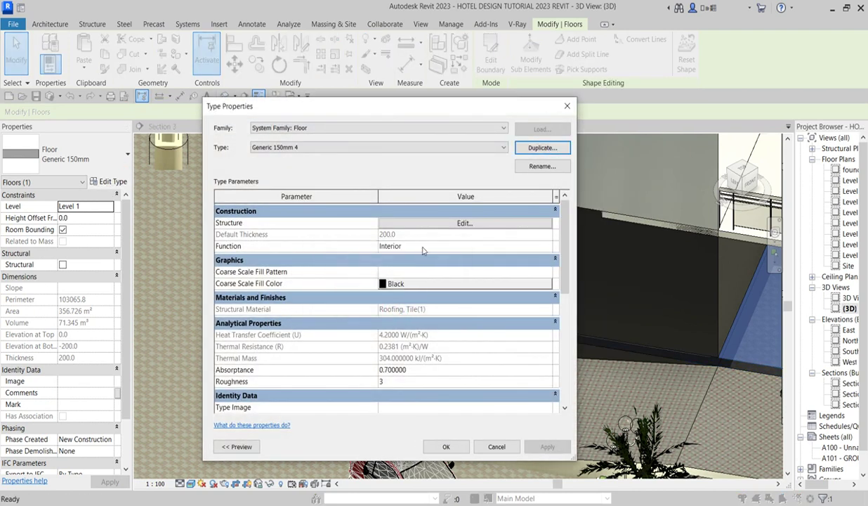
- Set the new type's structure layer material to Aluminium(11) and apply it to the floor
{"action": "left_click", "coordinate": [468, 223]}
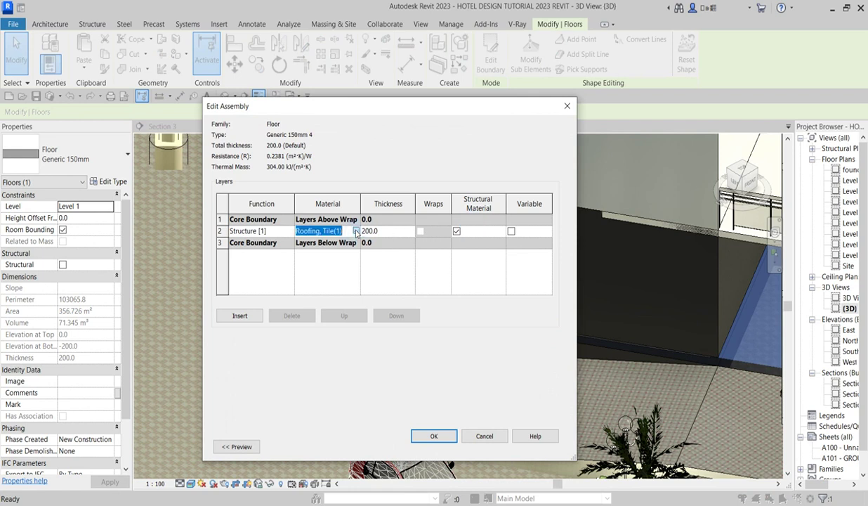
{"action": "left_click", "coordinate": [356, 231]}
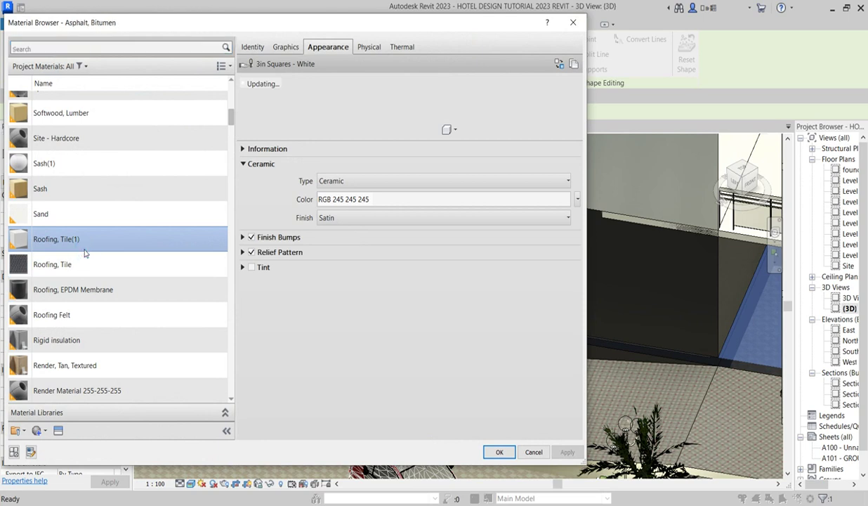
{"action": "key", "text": "a"}
{"action": "scroll", "coordinate": [98, 393], "scroll_direction": "down", "scroll_amount": 3}
{"action": "scroll", "coordinate": [100, 388], "scroll_direction": "down", "scroll_amount": 7}
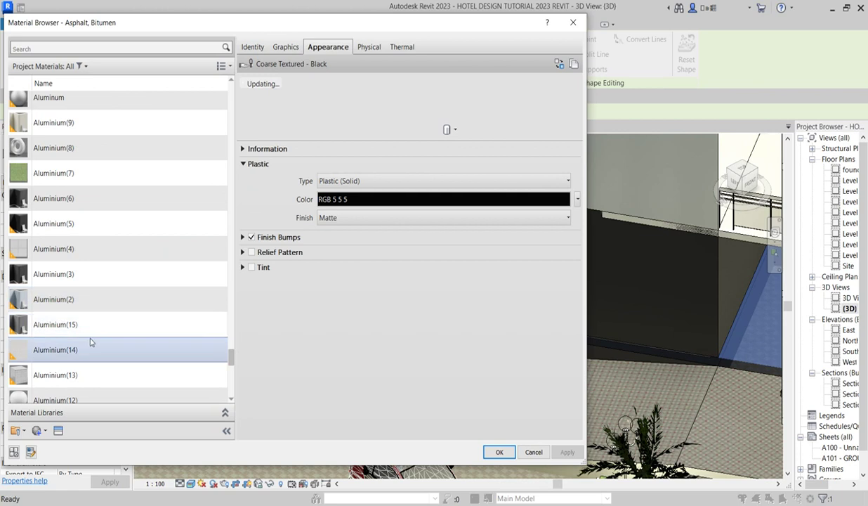
{"action": "scroll", "coordinate": [98, 389], "scroll_direction": "down", "scroll_amount": 2}
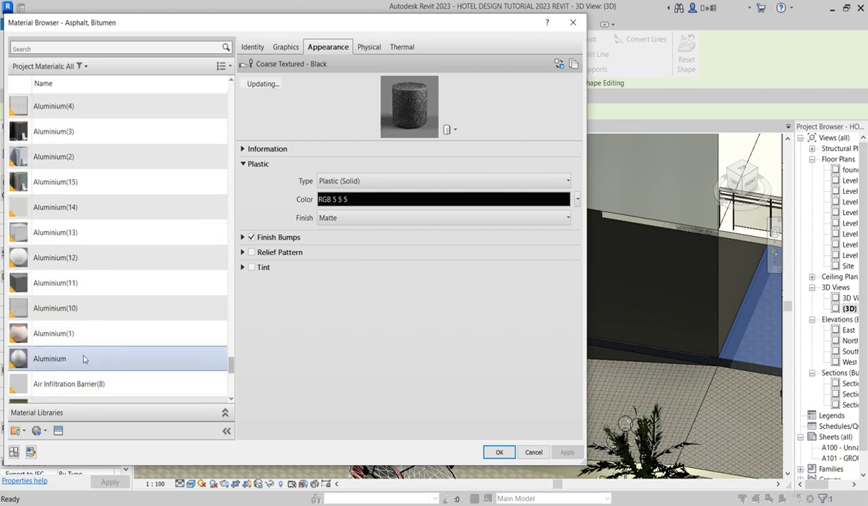
{"action": "left_click", "coordinate": [89, 288]}
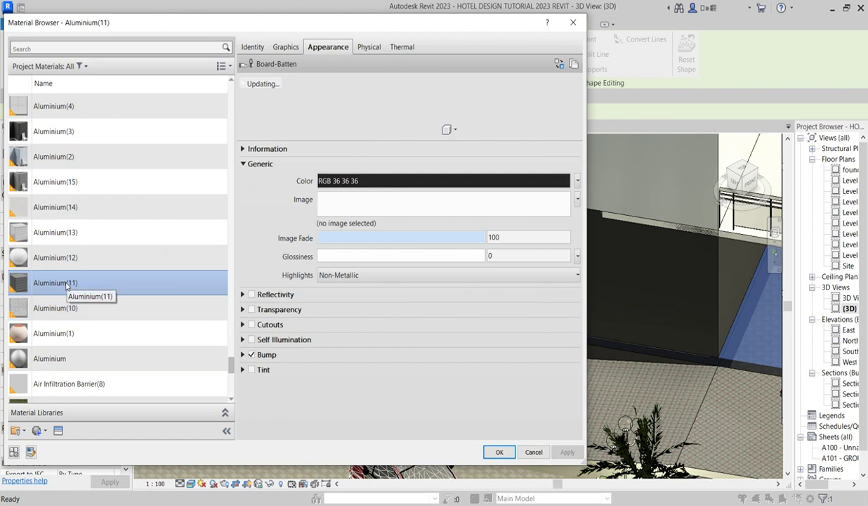
{"action": "left_click", "coordinate": [500, 452]}
{"action": "left_click", "coordinate": [443, 436]}
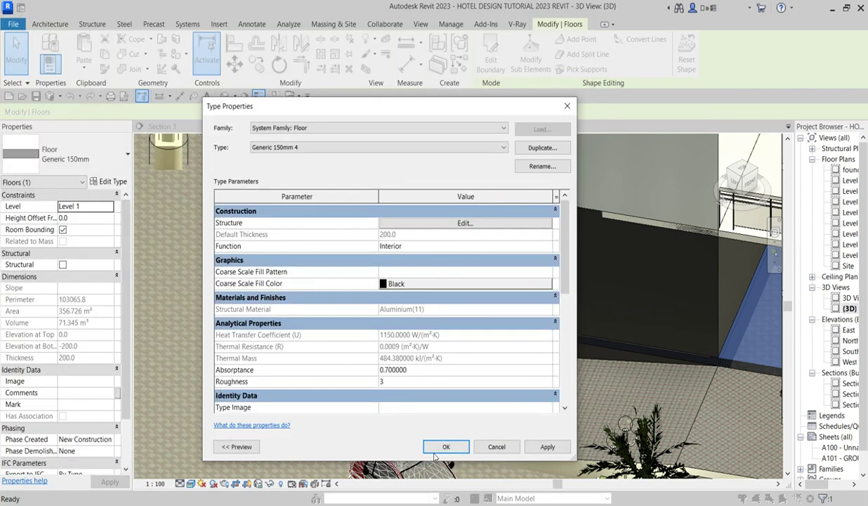
{"action": "left_click", "coordinate": [444, 447]}
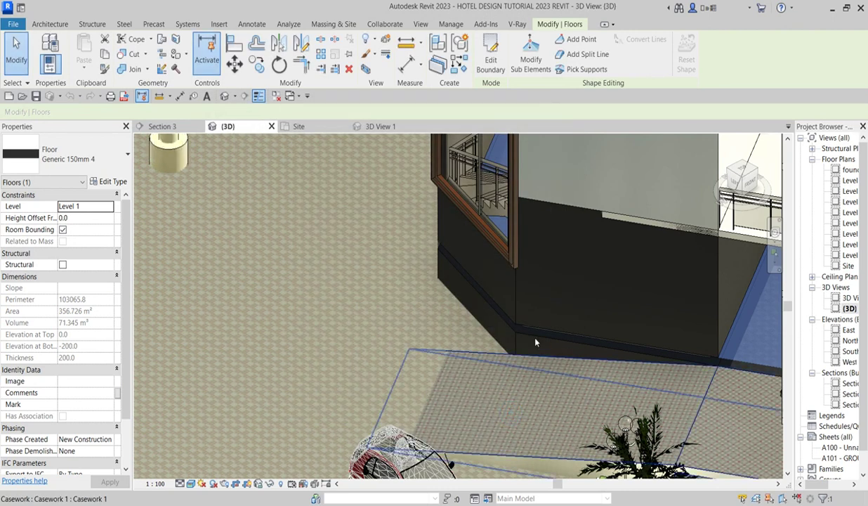
{"action": "left_click", "coordinate": [516, 326]}
{"action": "scroll", "coordinate": [516, 326], "scroll_direction": "up", "scroll_amount": 3}
{"action": "left_click", "coordinate": [429, 295]}
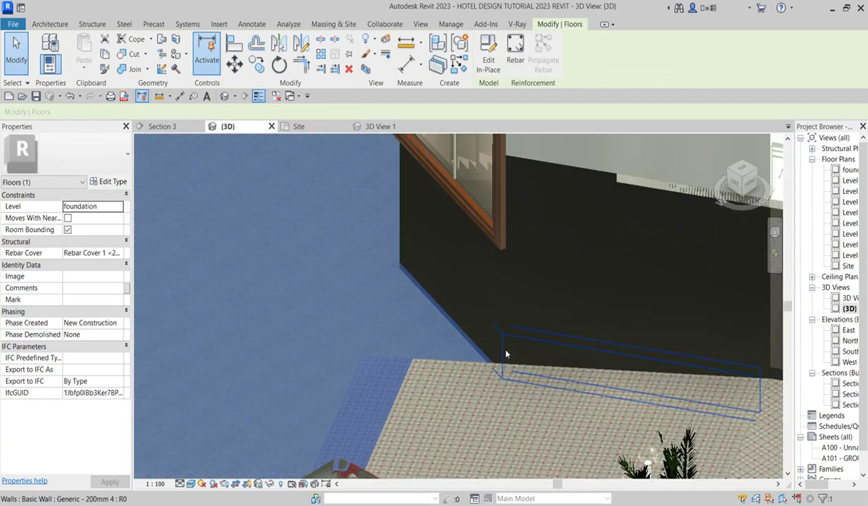
{"action": "scroll", "coordinate": [493, 348], "scroll_direction": "down", "scroll_amount": 6}
{"action": "scroll", "coordinate": [477, 386], "scroll_direction": "up", "scroll_amount": 4}
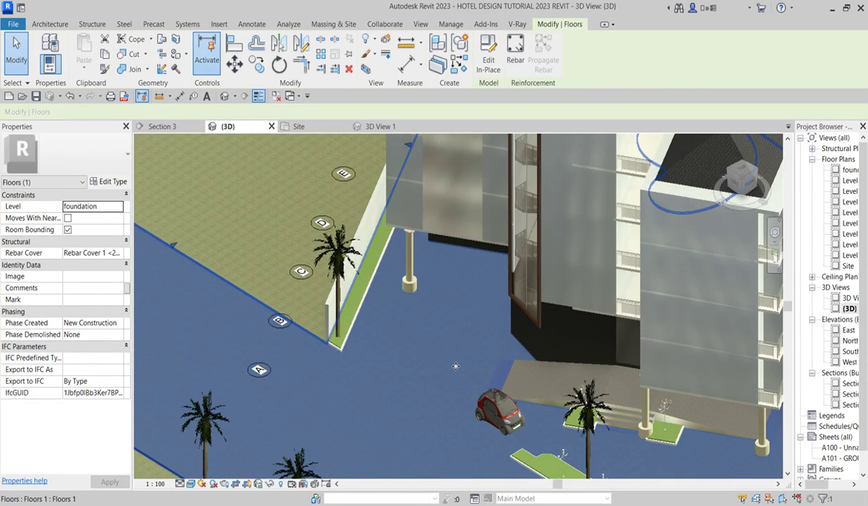
{"action": "left_click", "coordinate": [286, 202]}
{"action": "scroll", "coordinate": [397, 363], "scroll_direction": "down", "scroll_amount": 5}
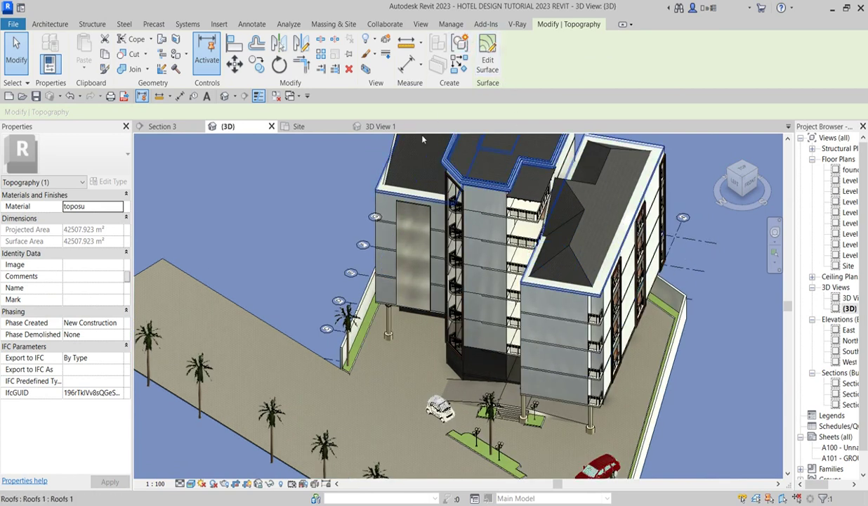
{"action": "left_click", "coordinate": [243, 358]}
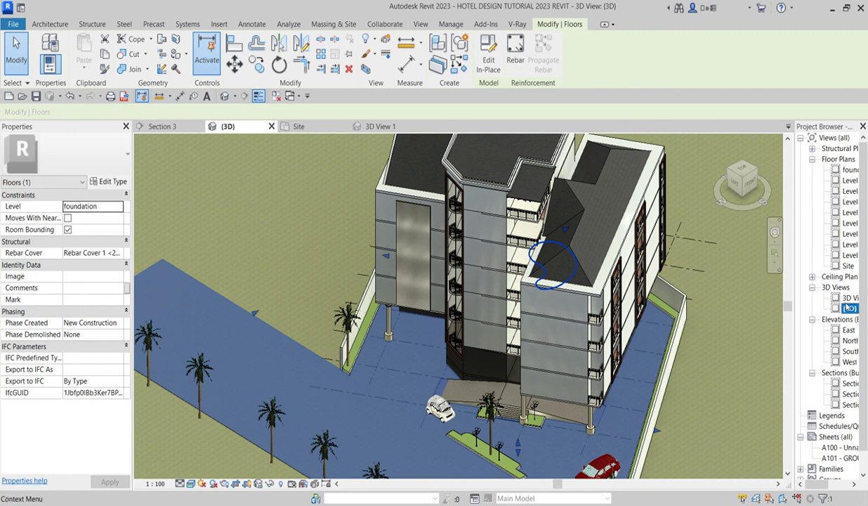
{"action": "left_click", "coordinate": [732, 179]}
{"action": "scroll", "coordinate": [471, 334], "scroll_direction": "up", "scroll_amount": 6}
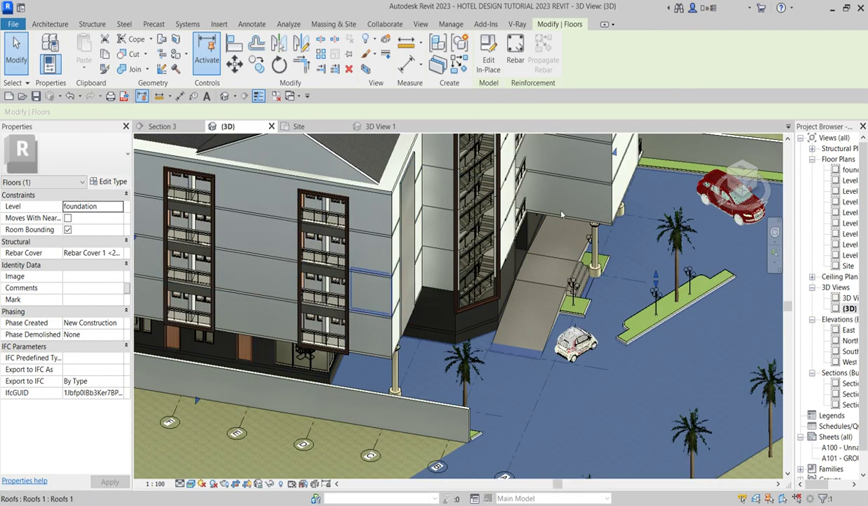
{"action": "scroll", "coordinate": [575, 186], "scroll_direction": "down", "scroll_amount": 4}
{"action": "scroll", "coordinate": [555, 210], "scroll_direction": "up", "scroll_amount": 2}
{"action": "scroll", "coordinate": [615, 243], "scroll_direction": "up", "scroll_amount": 2}
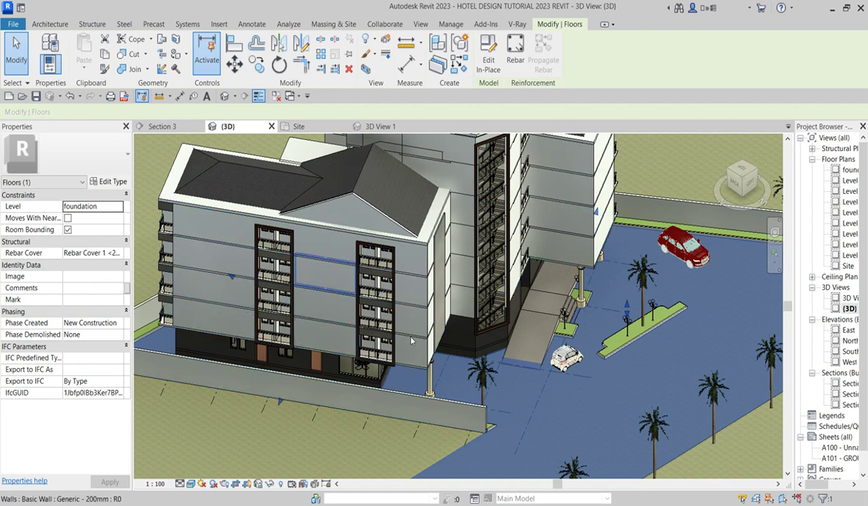
{"action": "scroll", "coordinate": [527, 365], "scroll_direction": "up", "scroll_amount": 6}
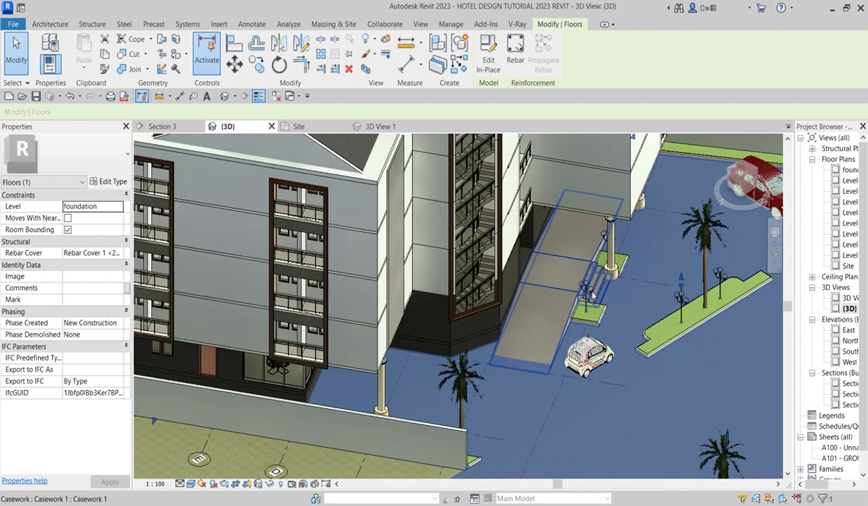
{"action": "scroll", "coordinate": [404, 342], "scroll_direction": "down", "scroll_amount": 8}
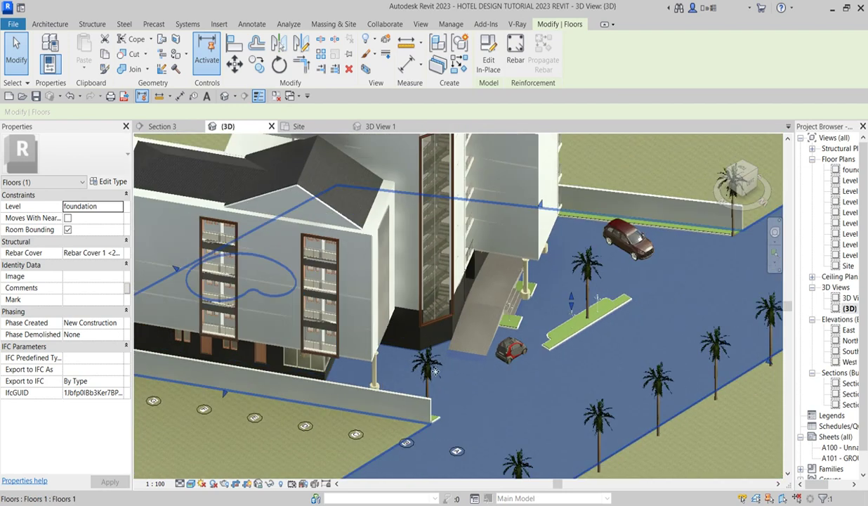
{"action": "scroll", "coordinate": [399, 337], "scroll_direction": "up", "scroll_amount": 7}
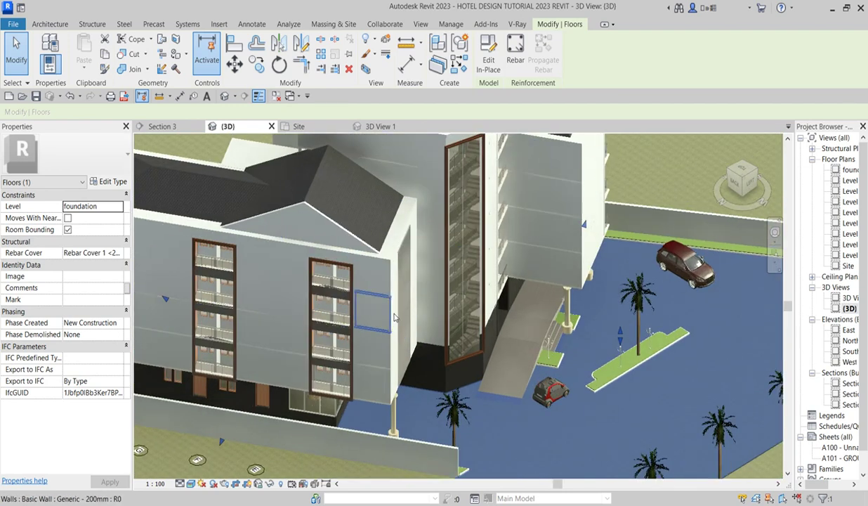
{"action": "scroll", "coordinate": [400, 242], "scroll_direction": "down", "scroll_amount": 3}
{"action": "scroll", "coordinate": [394, 228], "scroll_direction": "up", "scroll_amount": 4}
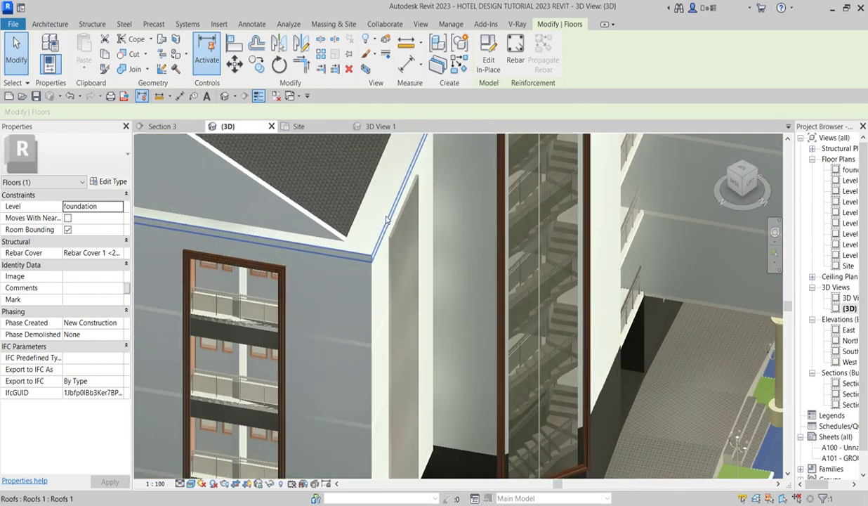
{"action": "scroll", "coordinate": [392, 227], "scroll_direction": "down", "scroll_amount": 2}
{"action": "scroll", "coordinate": [392, 227], "scroll_direction": "down", "scroll_amount": 5}
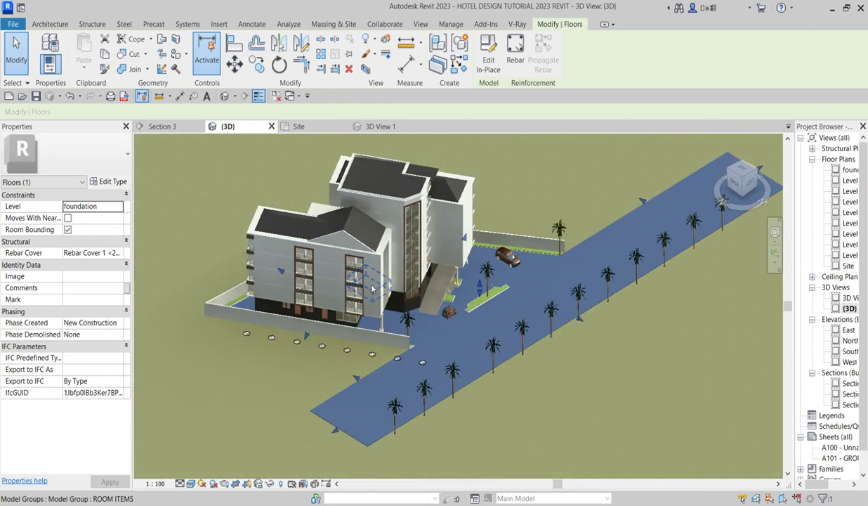
{"action": "scroll", "coordinate": [351, 237], "scroll_direction": "up", "scroll_amount": 6}
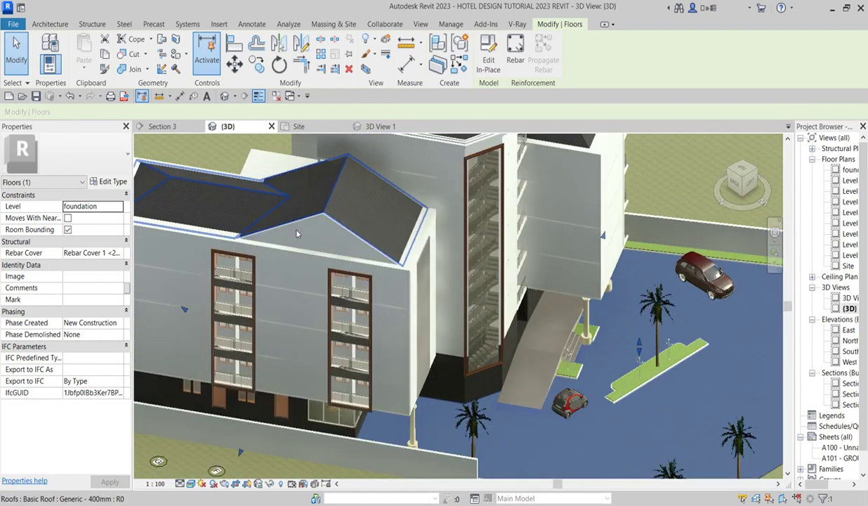
{"action": "scroll", "coordinate": [234, 249], "scroll_direction": "down", "scroll_amount": 3}
{"action": "scroll", "coordinate": [368, 283], "scroll_direction": "down", "scroll_amount": 3}
{"action": "scroll", "coordinate": [445, 232], "scroll_direction": "up", "scroll_amount": 4}
{"action": "scroll", "coordinate": [445, 232], "scroll_direction": "up", "scroll_amount": 2}
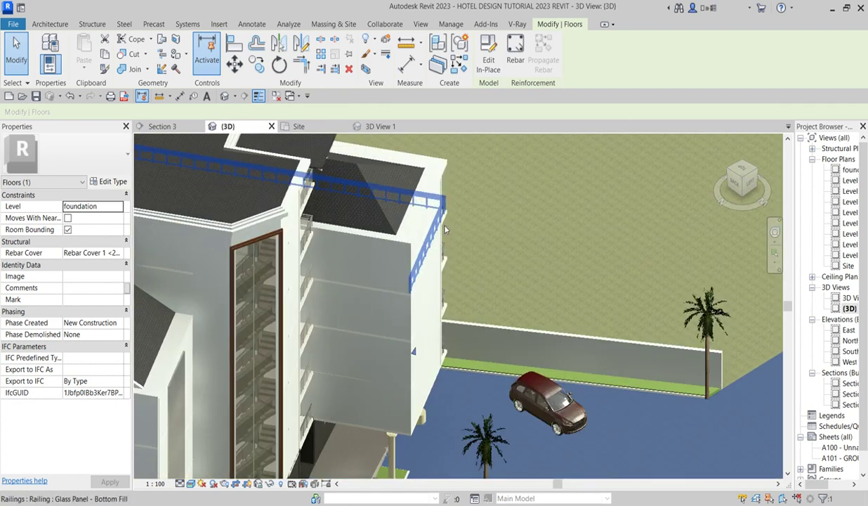
{"action": "scroll", "coordinate": [463, 267], "scroll_direction": "up", "scroll_amount": 2}
{"action": "scroll", "coordinate": [339, 300], "scroll_direction": "down", "scroll_amount": 1}
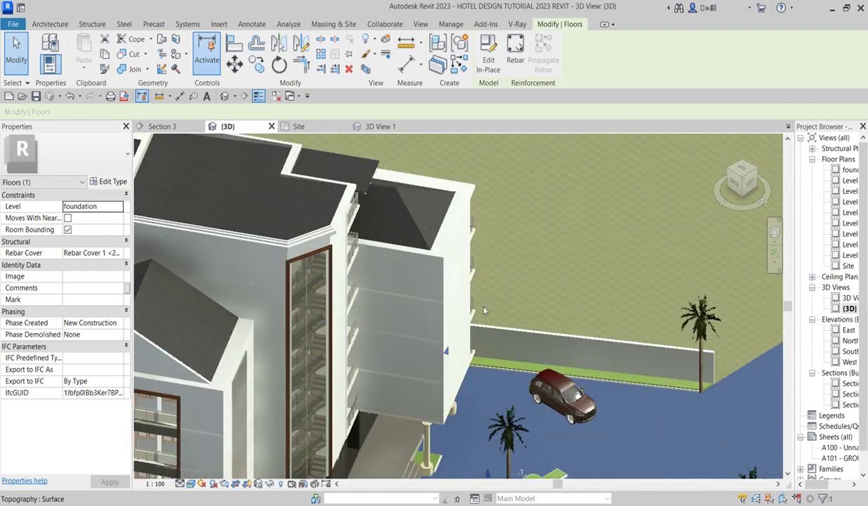
{"action": "scroll", "coordinate": [495, 298], "scroll_direction": "down", "scroll_amount": 2}
{"action": "scroll", "coordinate": [316, 351], "scroll_direction": "up", "scroll_amount": 3}
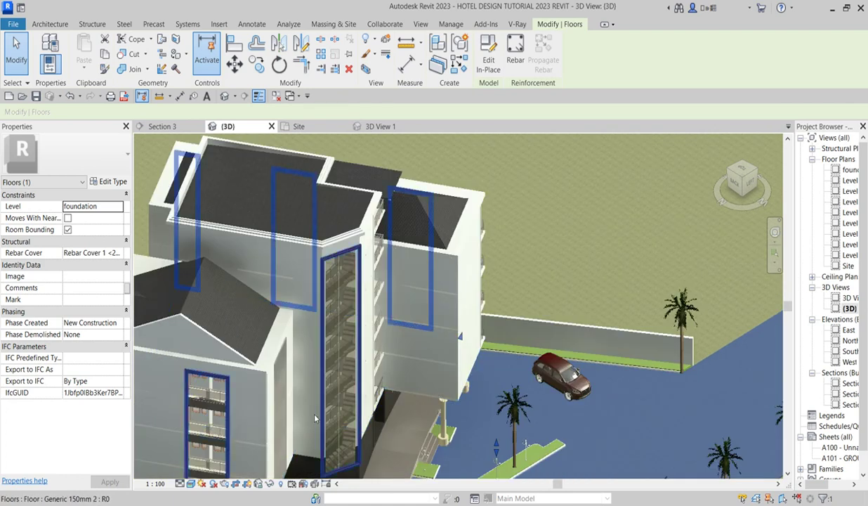
{"action": "scroll", "coordinate": [463, 361], "scroll_direction": "down", "scroll_amount": 3}
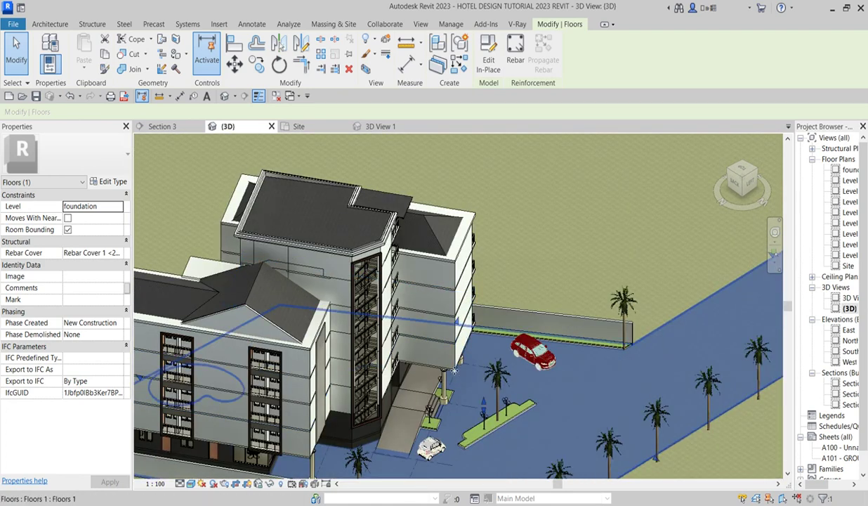
{"action": "scroll", "coordinate": [452, 362], "scroll_direction": "down", "scroll_amount": 5}
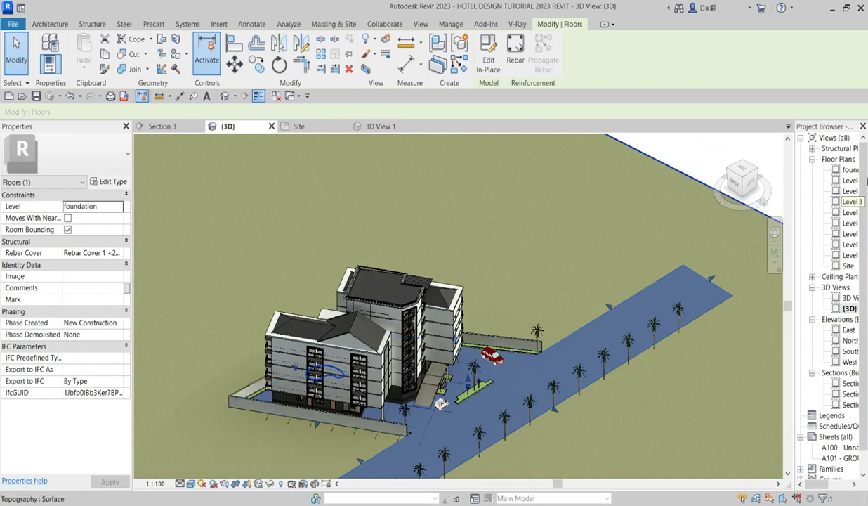
- Open the Level 2 floor plan from the Project Browser and zoom in on the building
{"action": "double_click", "coordinate": [851, 191]}
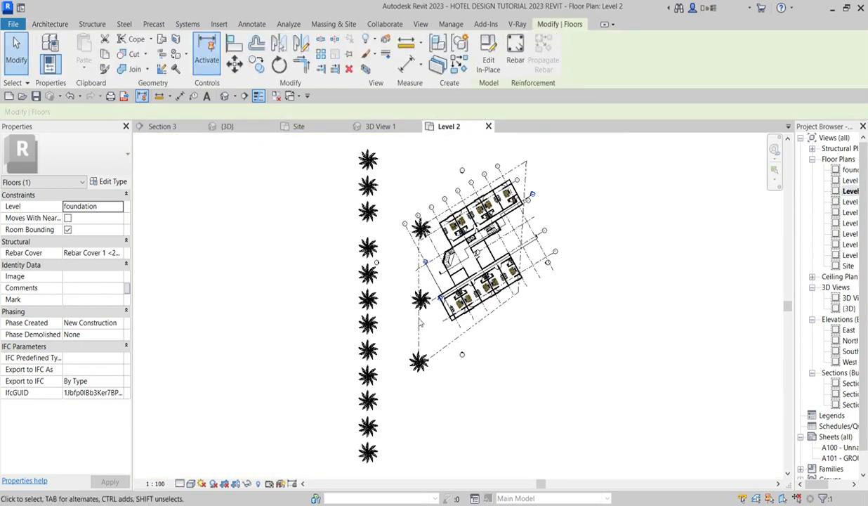
{"action": "scroll", "coordinate": [422, 309], "scroll_direction": "up", "scroll_amount": 5}
{"action": "scroll", "coordinate": [492, 239], "scroll_direction": "up", "scroll_amount": 1}
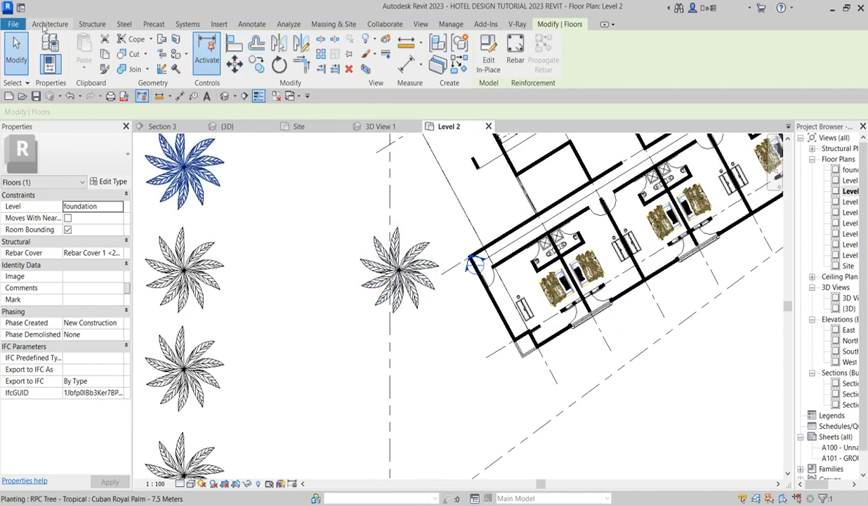
- Create a Model In-place family in the Walls category, keeping the name Walls 1
{"action": "left_click", "coordinate": [44, 25]}
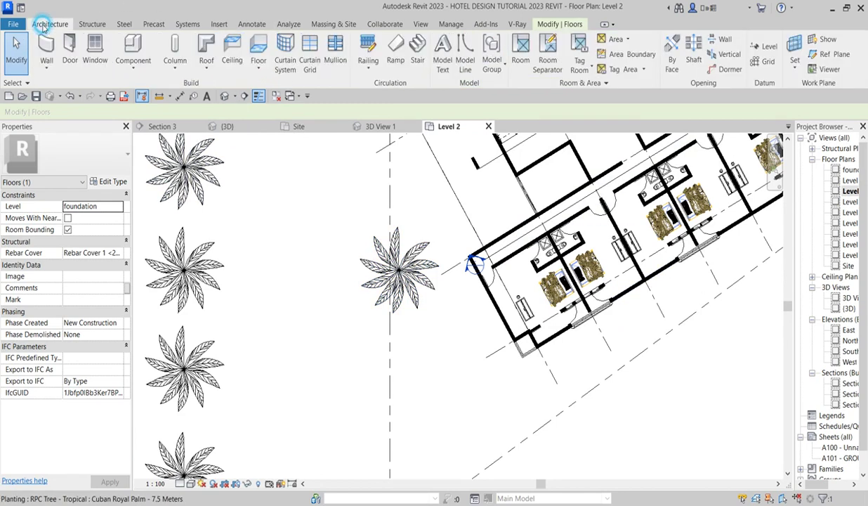
{"action": "left_click", "coordinate": [126, 51]}
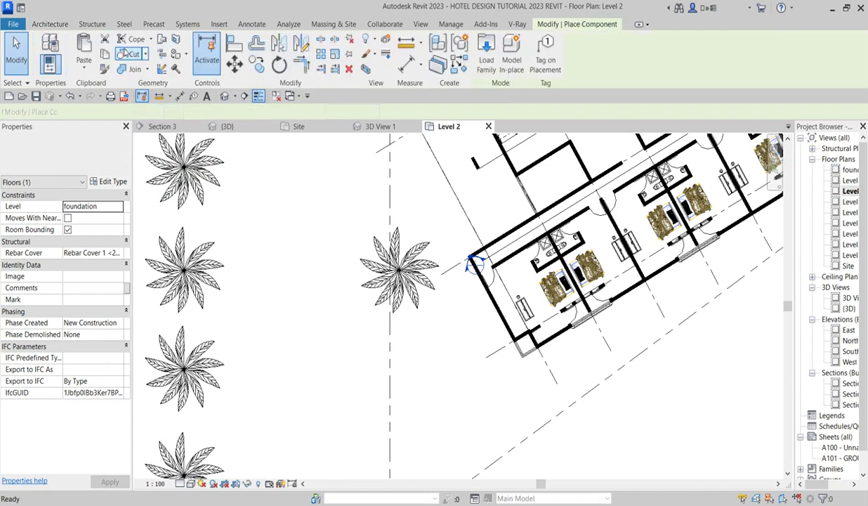
{"action": "left_click", "coordinate": [511, 56]}
{"action": "scroll", "coordinate": [383, 254], "scroll_direction": "down", "scroll_amount": 5}
{"action": "scroll", "coordinate": [404, 264], "scroll_direction": "down", "scroll_amount": 2}
{"action": "scroll", "coordinate": [384, 242], "scroll_direction": "down", "scroll_amount": 8}
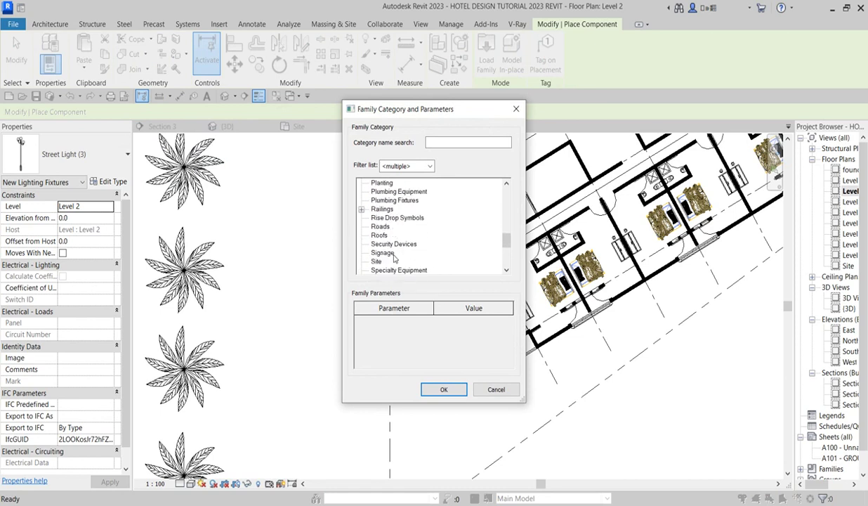
{"action": "scroll", "coordinate": [398, 260], "scroll_direction": "down", "scroll_amount": 2}
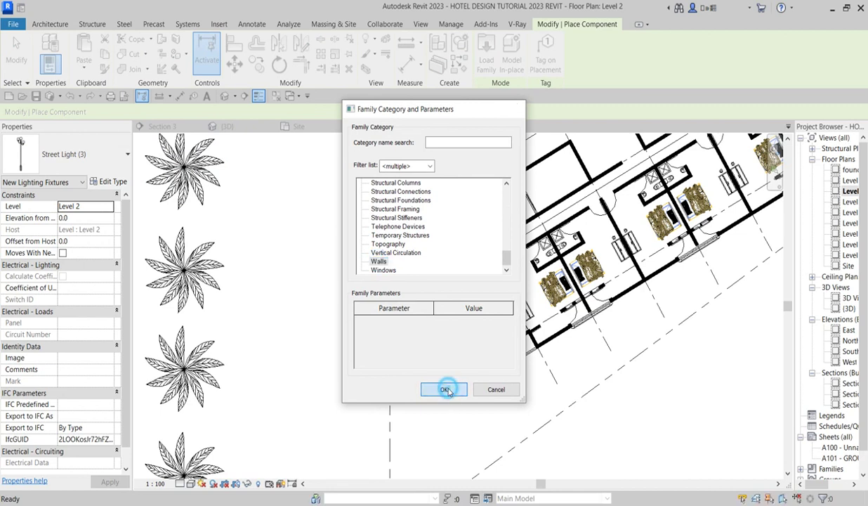
{"action": "left_click", "coordinate": [444, 390]}
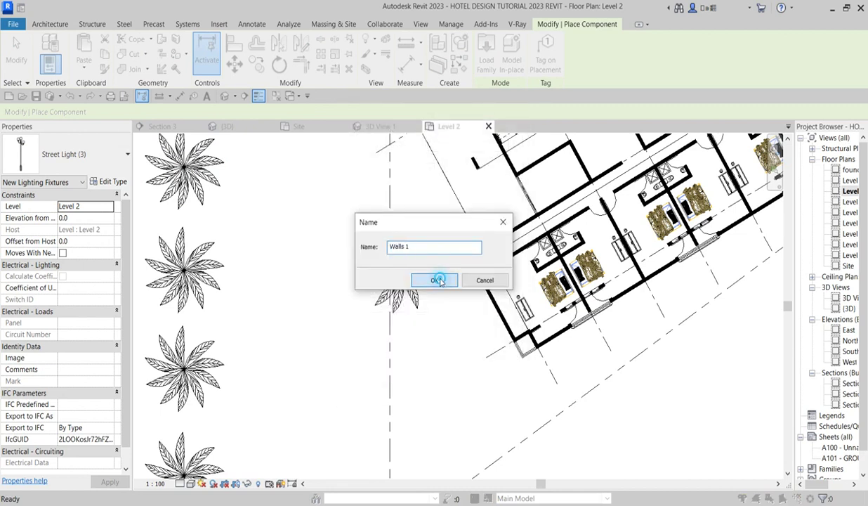
{"action": "left_click", "coordinate": [435, 279]}
{"action": "scroll", "coordinate": [493, 300], "scroll_direction": "up", "scroll_amount": 3}
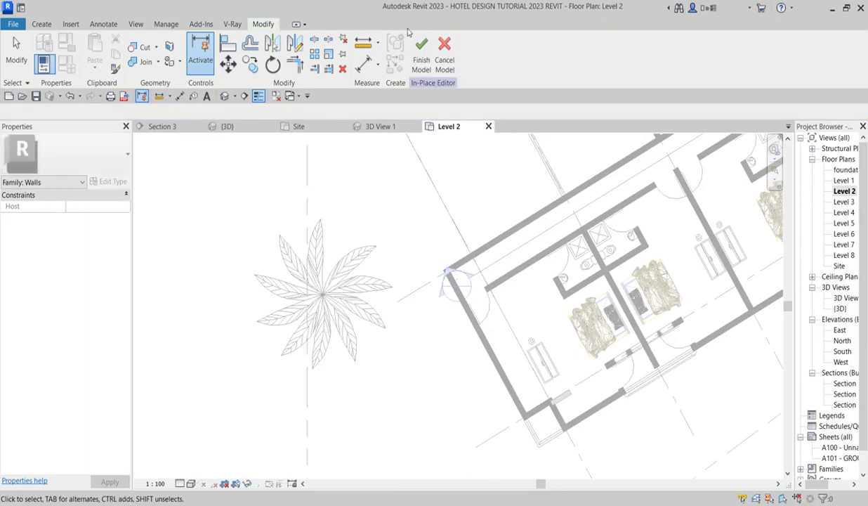
- Start an extrusion sketch and draw a Line from the wall corner along the upper wall
{"action": "left_click", "coordinate": [43, 24]}
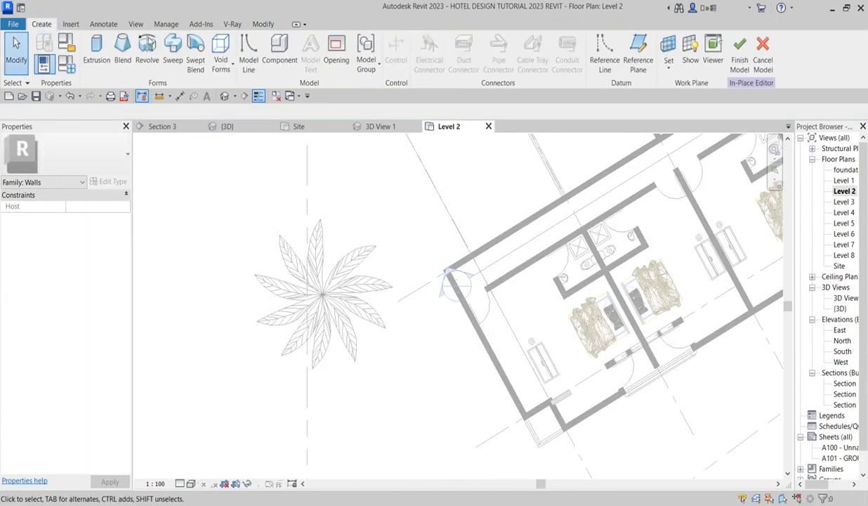
{"action": "left_click", "coordinate": [97, 49]}
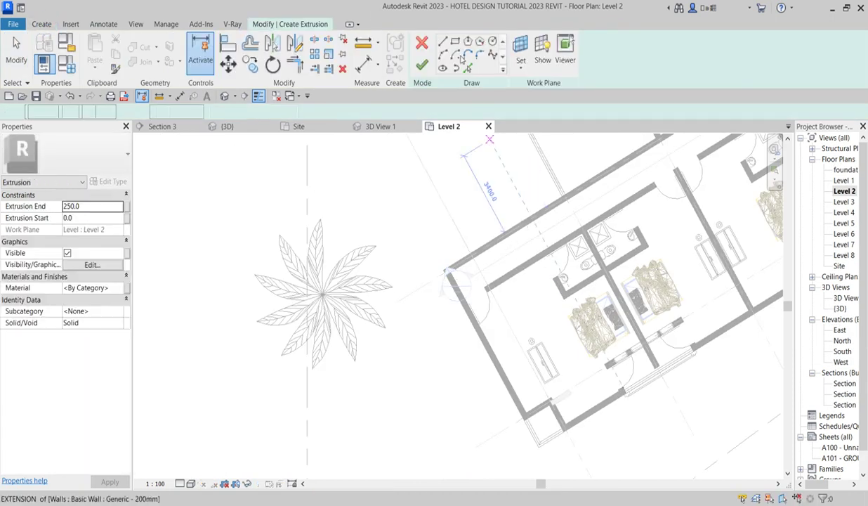
{"action": "left_click", "coordinate": [442, 41]}
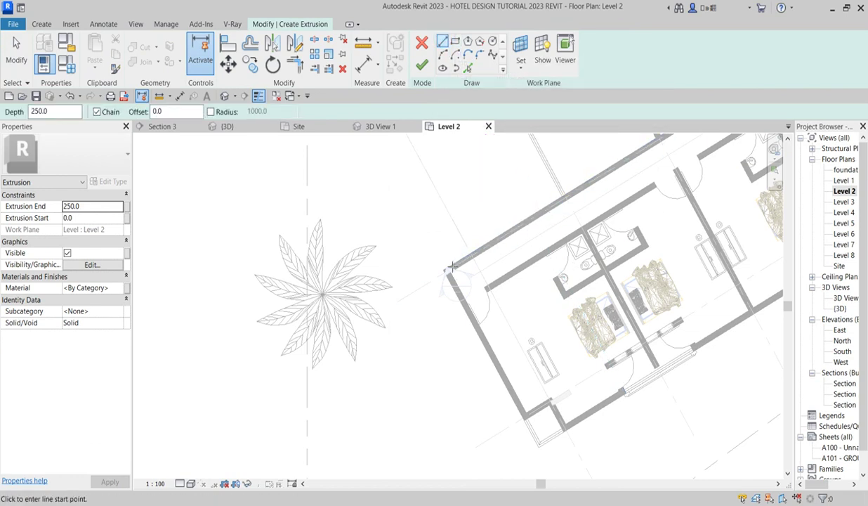
{"action": "scroll", "coordinate": [445, 275], "scroll_direction": "up", "scroll_amount": 4}
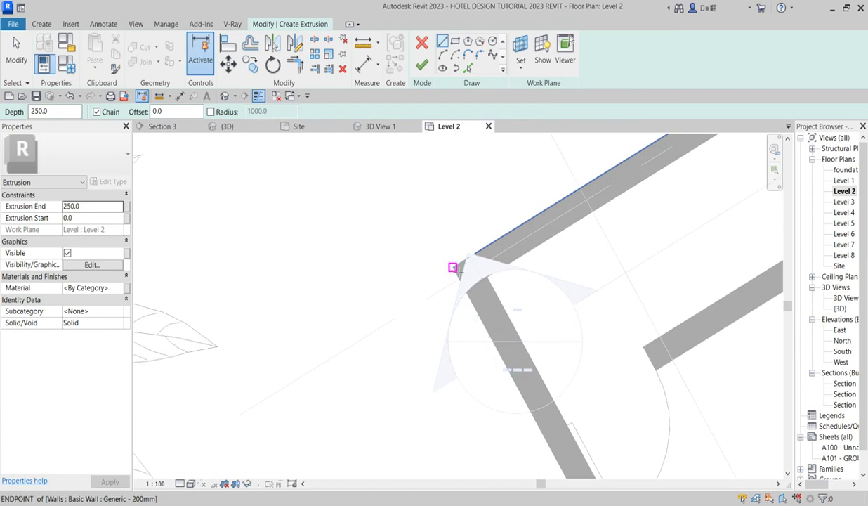
{"action": "left_click", "coordinate": [452, 265]}
{"action": "scroll", "coordinate": [421, 290], "scroll_direction": "down", "scroll_amount": 3}
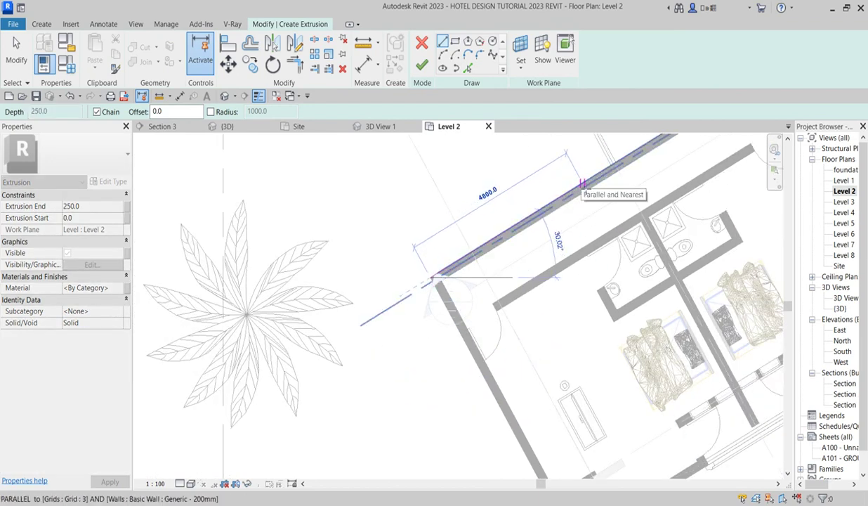
{"action": "left_click", "coordinate": [578, 190]}
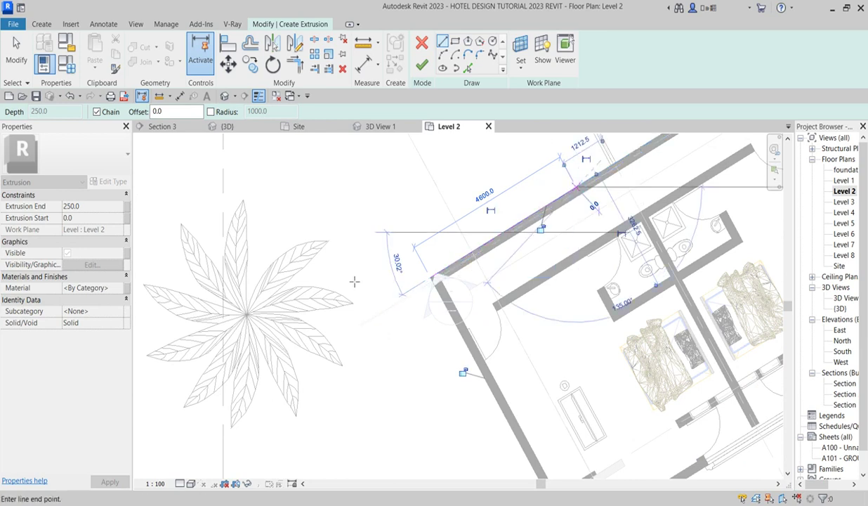
{"action": "right_click", "coordinate": [371, 249]}
{"action": "left_click", "coordinate": [398, 256]}
- Draw a 3000 mm sketch line from the corner down the slanted wall
{"action": "left_click", "coordinate": [431, 278]}
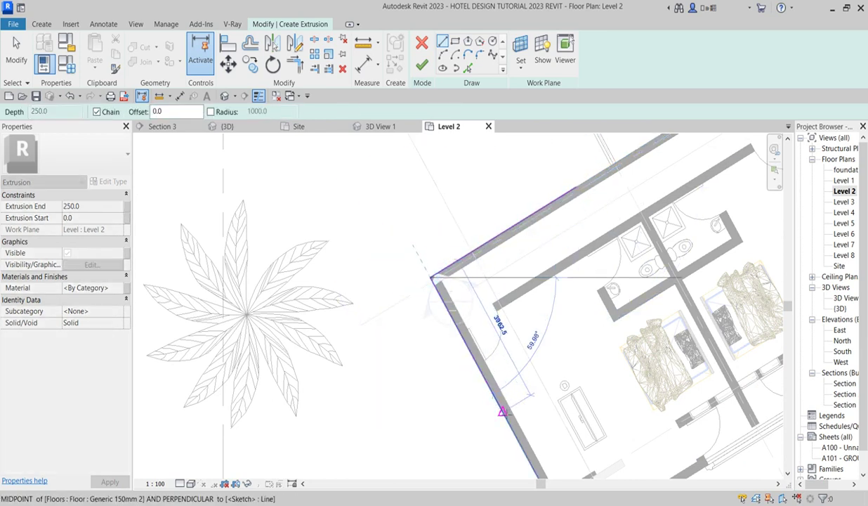
{"action": "type", "text": "3"}
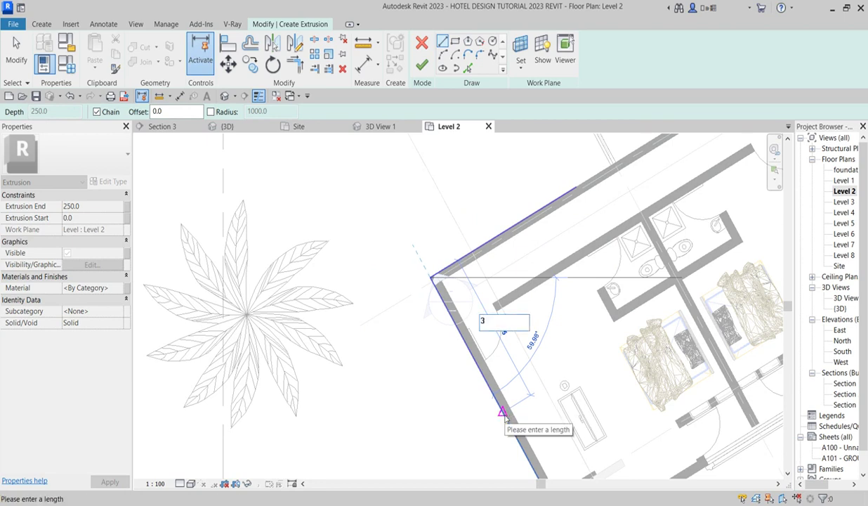
{"action": "type", "text": "000"}
{"action": "key", "text": "Return"}
{"action": "scroll", "coordinate": [465, 399], "scroll_direction": "up", "scroll_amount": 2}
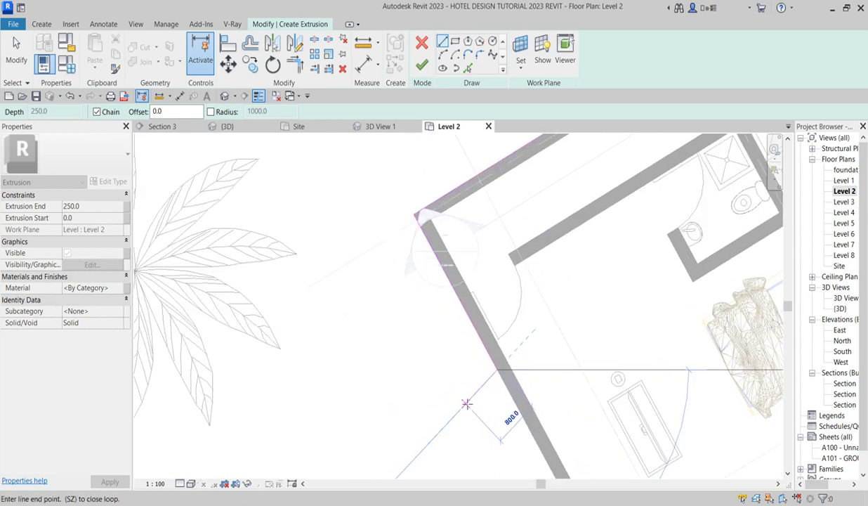
- Offset copies of both corner sketch lines by 150 mm
{"action": "right_click", "coordinate": [463, 400]}
{"action": "left_click", "coordinate": [492, 235]}
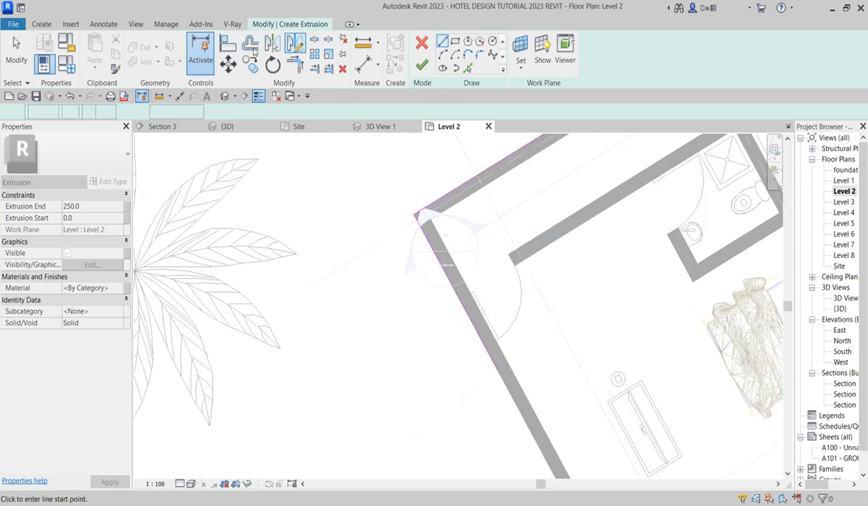
{"action": "left_click", "coordinate": [250, 44]}
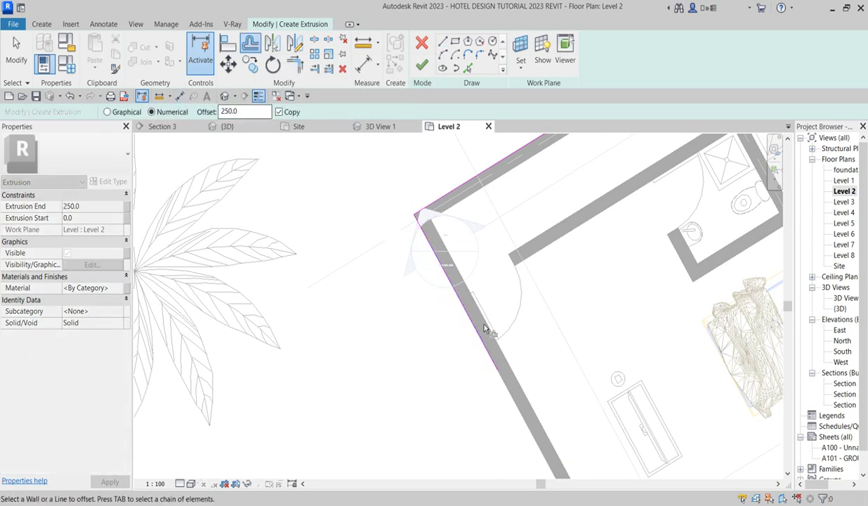
{"action": "scroll", "coordinate": [474, 320], "scroll_direction": "up", "scroll_amount": 2}
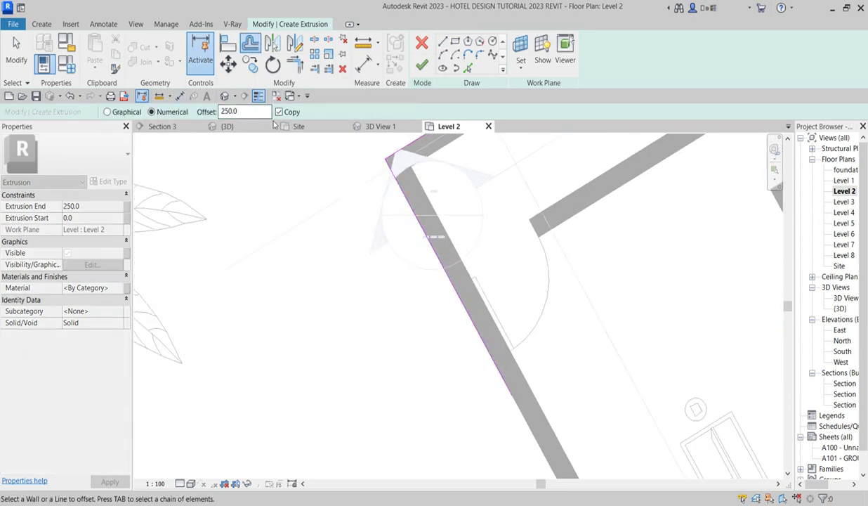
{"action": "double_click", "coordinate": [236, 112]}
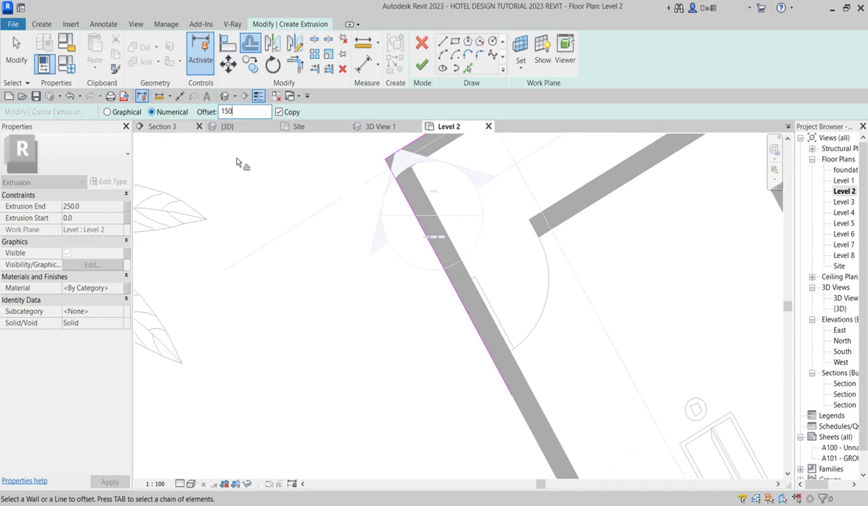
{"action": "left_click", "coordinate": [461, 307]}
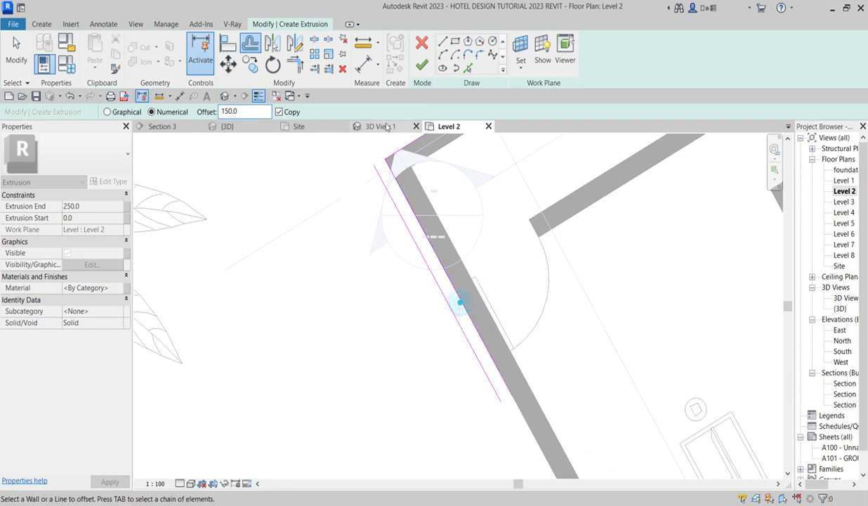
{"action": "left_click", "coordinate": [399, 145]}
{"action": "scroll", "coordinate": [346, 321], "scroll_direction": "down", "scroll_amount": 4}
- Close the outline's top and bottom ends with lines and finish the extrusion
{"action": "left_click", "coordinate": [442, 41]}
{"action": "scroll", "coordinate": [482, 179], "scroll_direction": "up", "scroll_amount": 3}
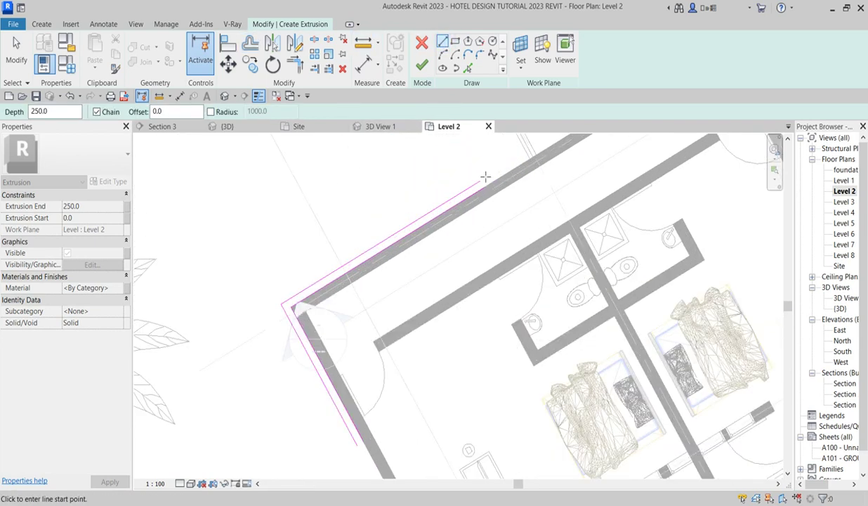
{"action": "left_click", "coordinate": [479, 182]}
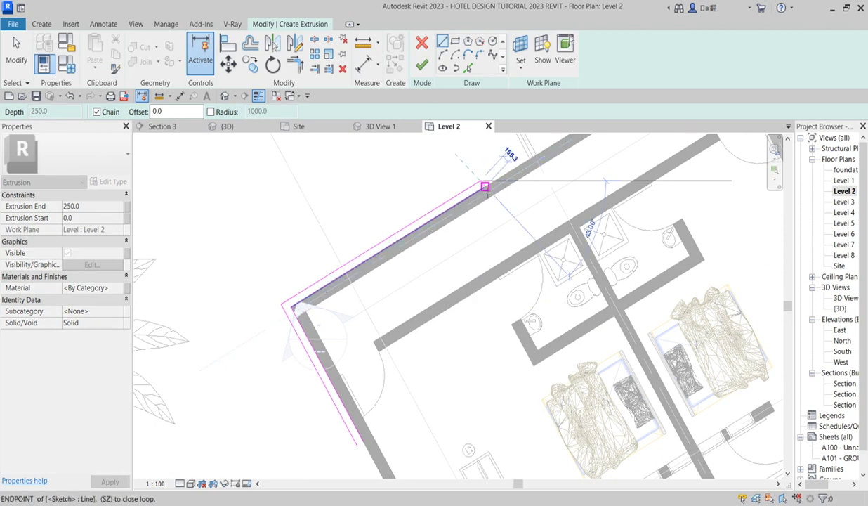
{"action": "scroll", "coordinate": [493, 202], "scroll_direction": "up", "scroll_amount": 2}
{"action": "scroll", "coordinate": [493, 202], "scroll_direction": "up", "scroll_amount": 2}
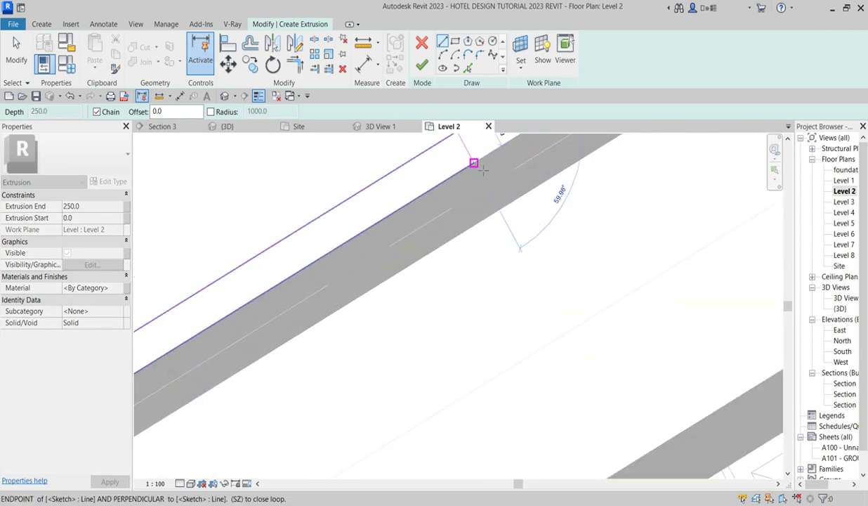
{"action": "left_click", "coordinate": [483, 170]}
{"action": "scroll", "coordinate": [481, 242], "scroll_direction": "down", "scroll_amount": 4}
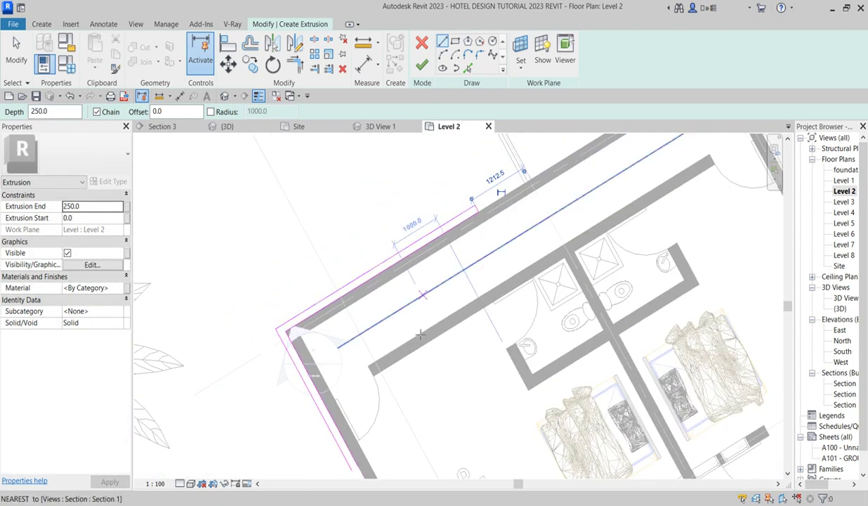
{"action": "scroll", "coordinate": [368, 436], "scroll_direction": "up", "scroll_amount": 5}
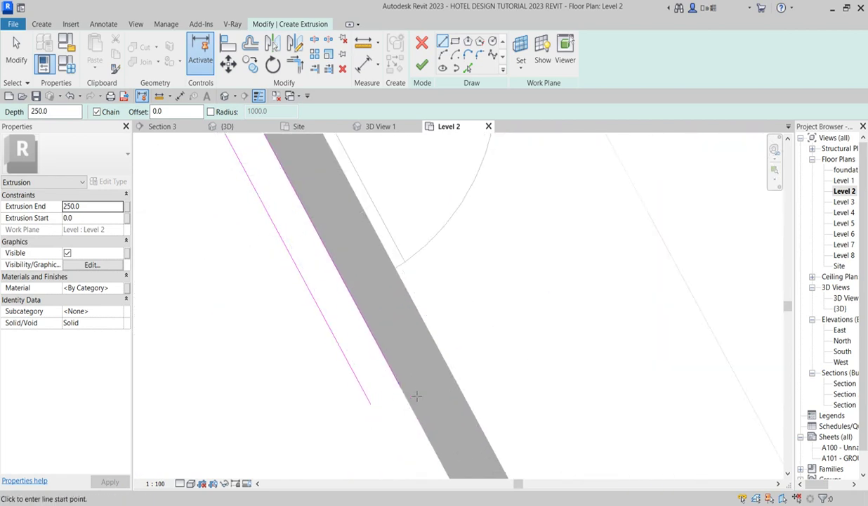
{"action": "left_click", "coordinate": [399, 386]}
{"action": "left_click", "coordinate": [372, 404]}
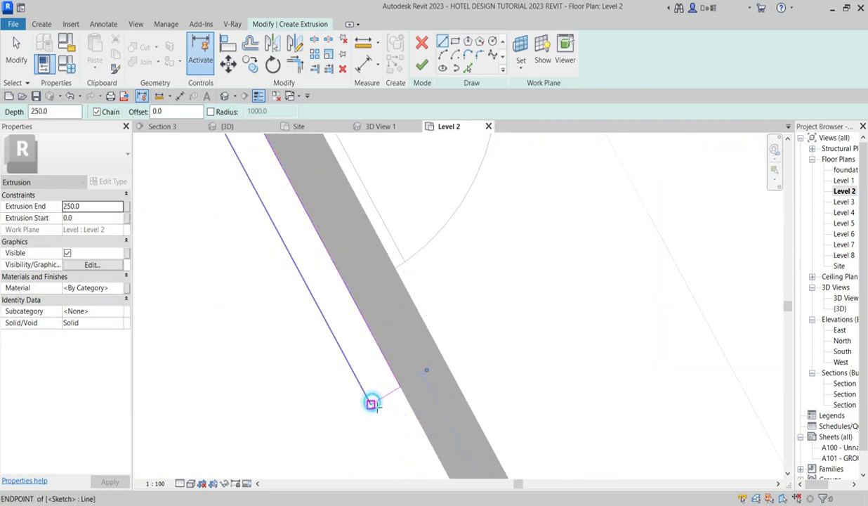
{"action": "scroll", "coordinate": [372, 404], "scroll_direction": "down", "scroll_amount": 1}
{"action": "left_click", "coordinate": [422, 65]}
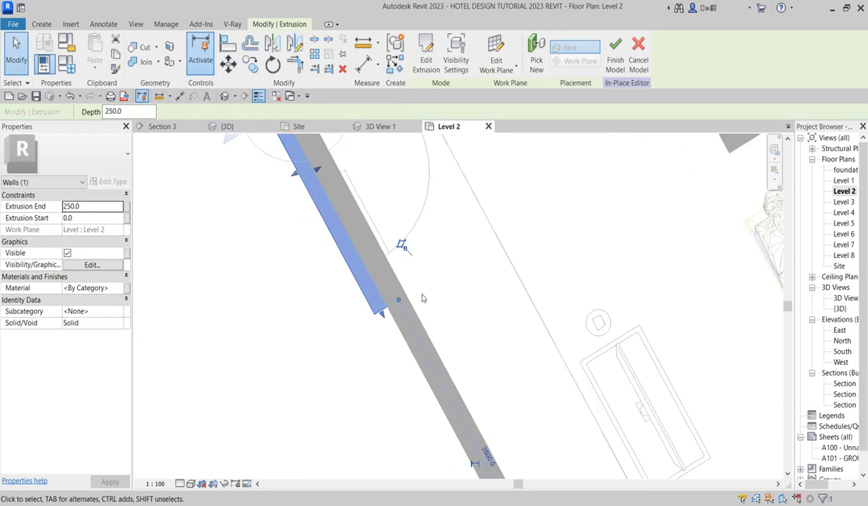
{"action": "scroll", "coordinate": [422, 298], "scroll_direction": "down", "scroll_amount": 3}
- In the {3D} view, drag the panel's top handle up the facade to extrusion end 10058.8
{"action": "left_click", "coordinate": [839, 307]}
{"action": "double_click", "coordinate": [839, 308]}
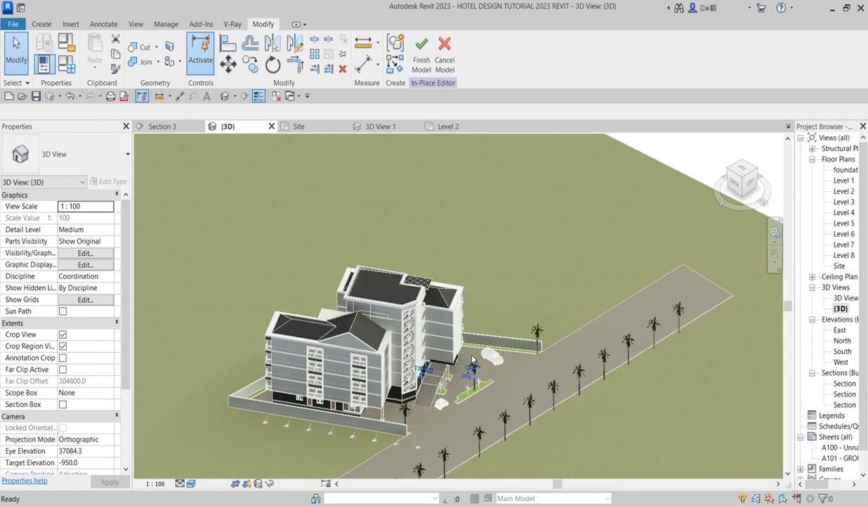
{"action": "left_click", "coordinate": [453, 385]}
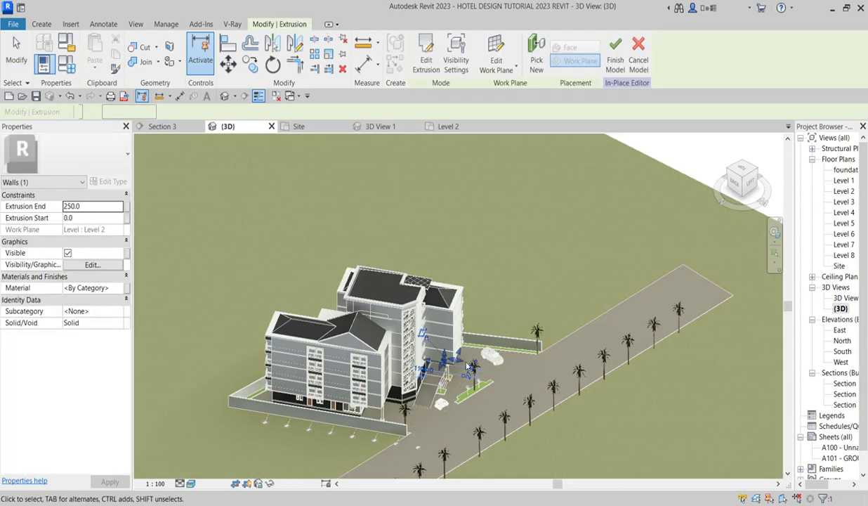
{"action": "scroll", "coordinate": [453, 385], "scroll_direction": "up", "scroll_amount": 8}
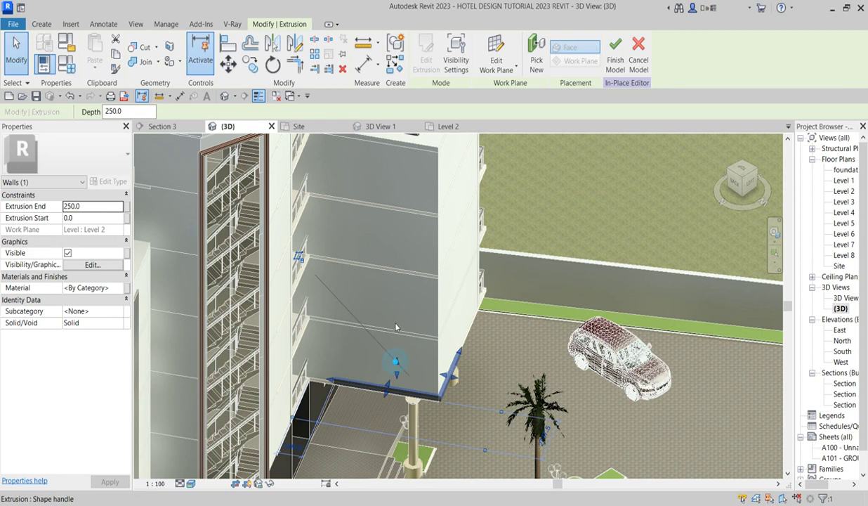
{"action": "left_click_drag", "start_coordinate": [396, 364], "coordinate": [386, 162]}
{"action": "scroll", "coordinate": [442, 316], "scroll_direction": "down", "scroll_amount": 5}
{"action": "scroll", "coordinate": [537, 210], "scroll_direction": "up", "scroll_amount": 3}
{"action": "left_click", "coordinate": [481, 234]}
{"action": "scroll", "coordinate": [409, 360], "scroll_direction": "down", "scroll_amount": 3}
{"action": "scroll", "coordinate": [410, 360], "scroll_direction": "up", "scroll_amount": 4}
{"action": "scroll", "coordinate": [396, 247], "scroll_direction": "down", "scroll_amount": 2}
{"action": "scroll", "coordinate": [265, 374], "scroll_direction": "down", "scroll_amount": 3}
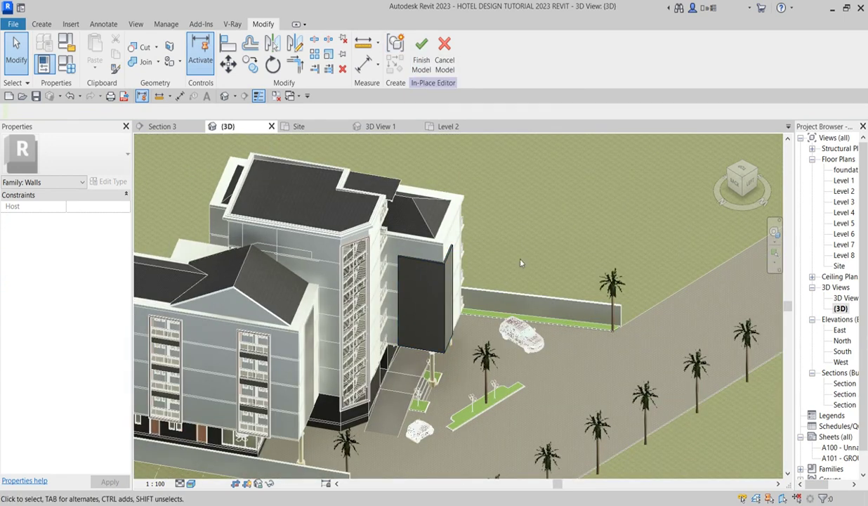
- Duplicate Aluminium(11) with its assets as Aluminium(16) for the extrusion panel
{"action": "left_click", "coordinate": [437, 292]}
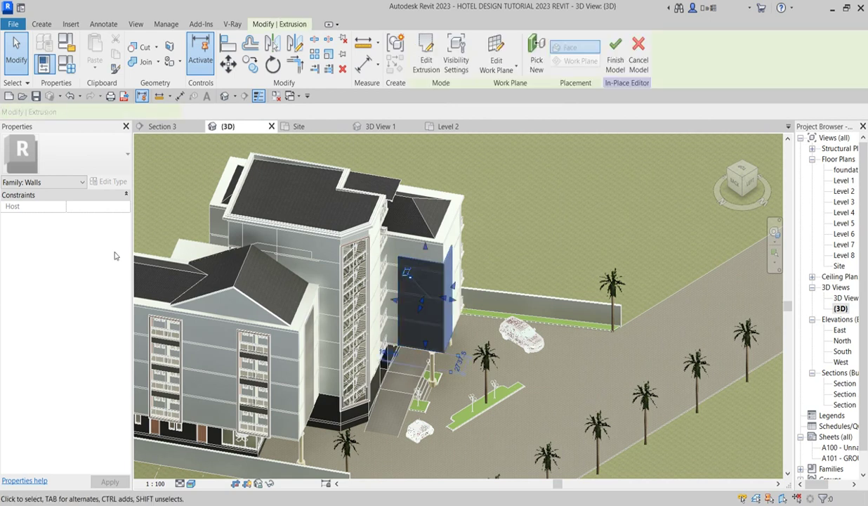
{"action": "left_click", "coordinate": [121, 289]}
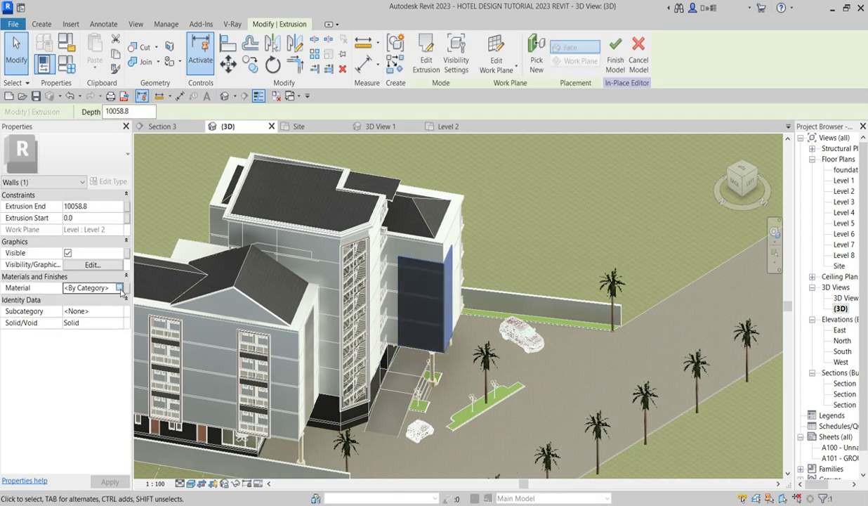
{"action": "left_click", "coordinate": [120, 289]}
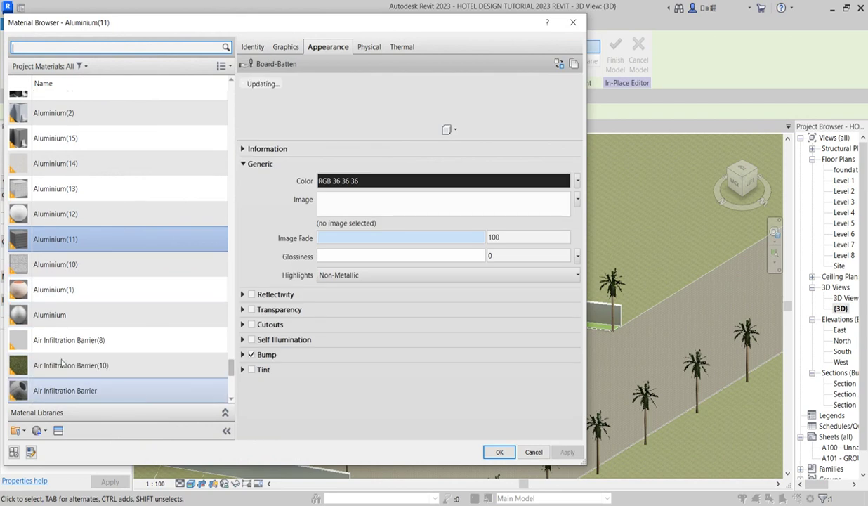
{"action": "right_click", "coordinate": [108, 241]}
{"action": "left_click", "coordinate": [153, 255]}
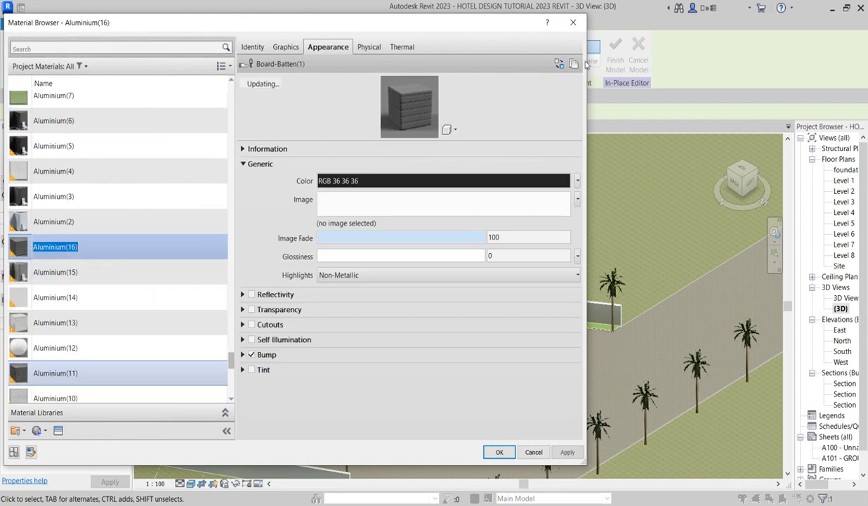
- Replace Aluminium(16)'s appearance with the Siding library's Metal - Standing Seam Copper asset
{"action": "left_click", "coordinate": [559, 64]}
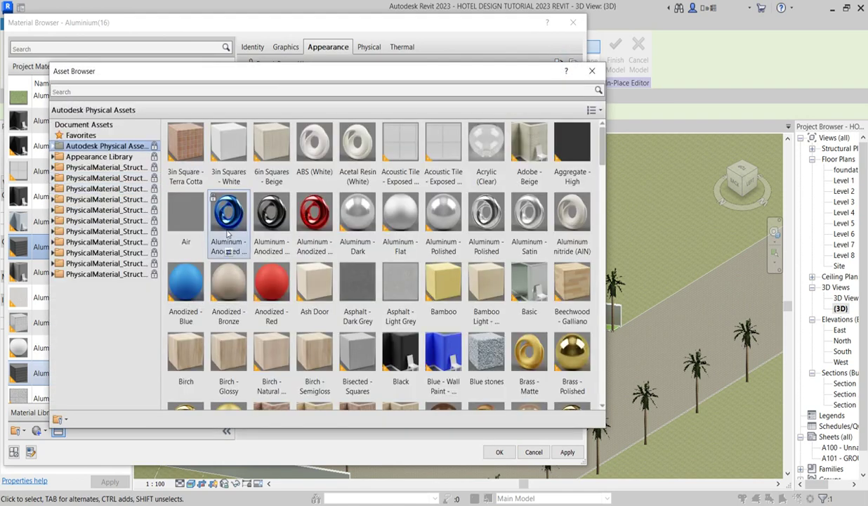
{"action": "left_click", "coordinate": [57, 159]}
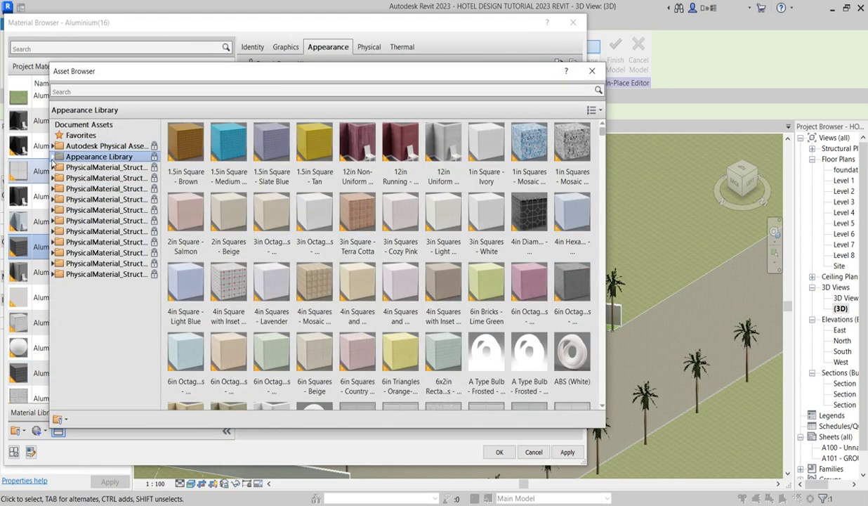
{"action": "left_click", "coordinate": [54, 156]}
{"action": "scroll", "coordinate": [91, 315], "scroll_direction": "down", "scroll_amount": 2}
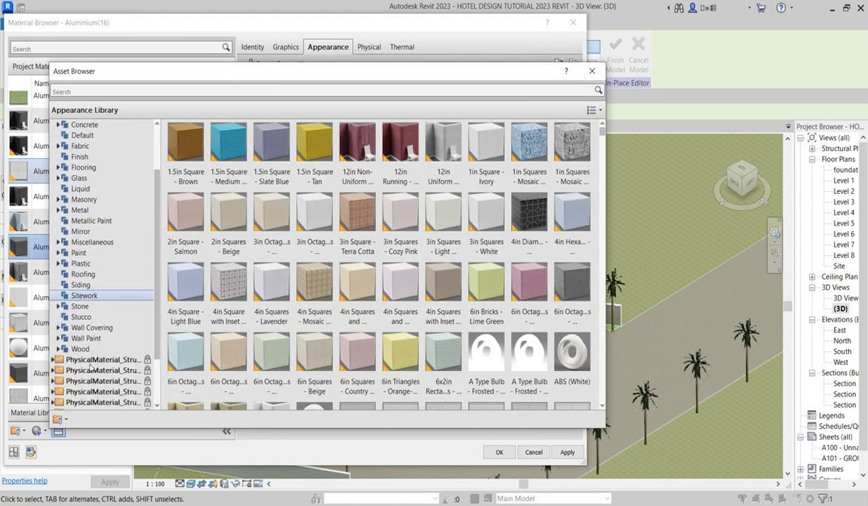
{"action": "left_click", "coordinate": [81, 284]}
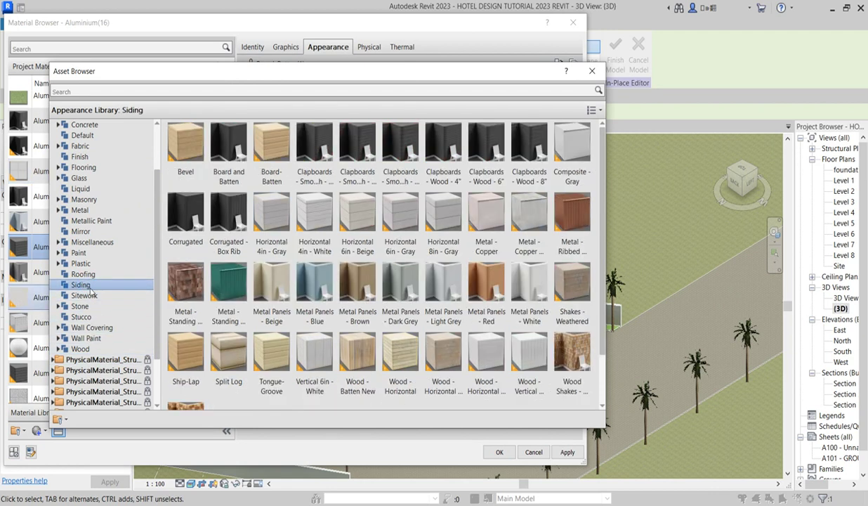
{"action": "mouse_move", "coordinate": [191, 289]}
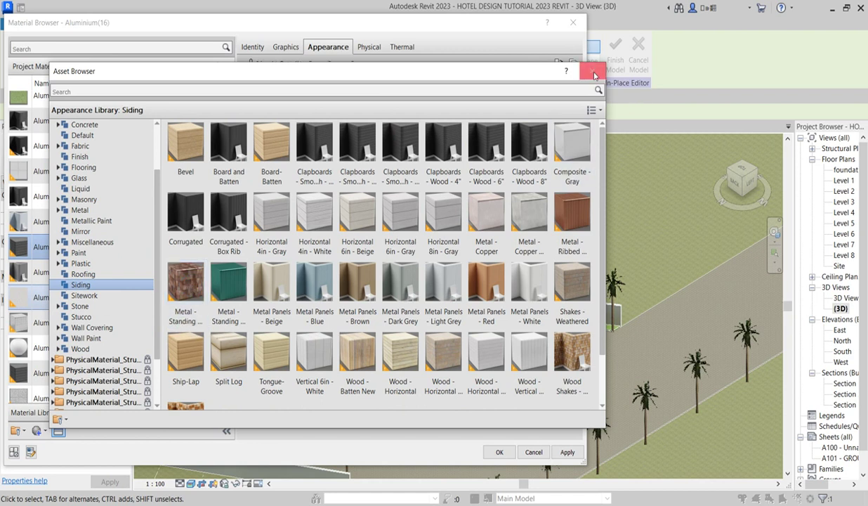
{"action": "double_click", "coordinate": [190, 283]}
- Scale the copper texture image to 4000 x 4000 mm and apply Aluminium(16) to the panel
{"action": "left_click", "coordinate": [592, 71]}
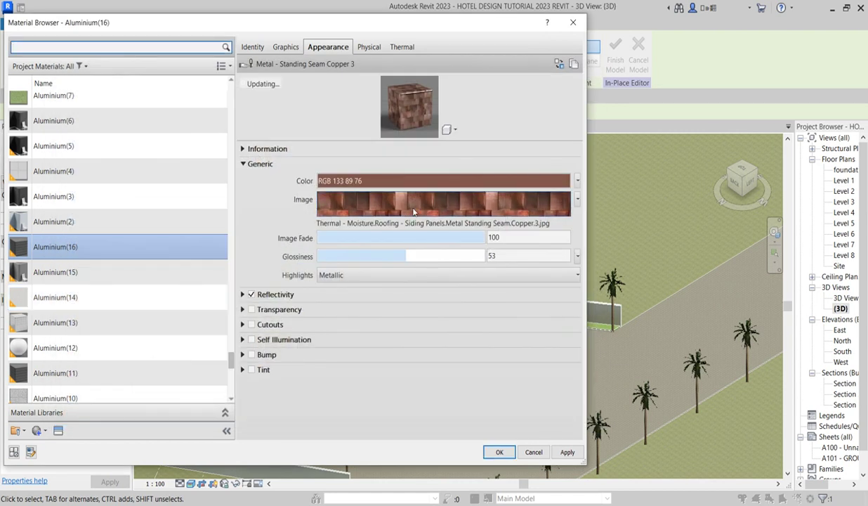
{"action": "right_click", "coordinate": [414, 211]}
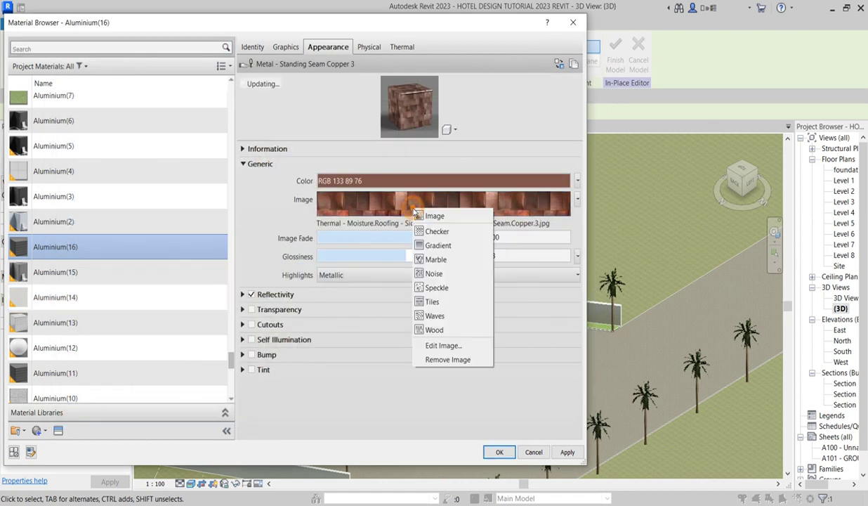
{"action": "left_click", "coordinate": [443, 345]}
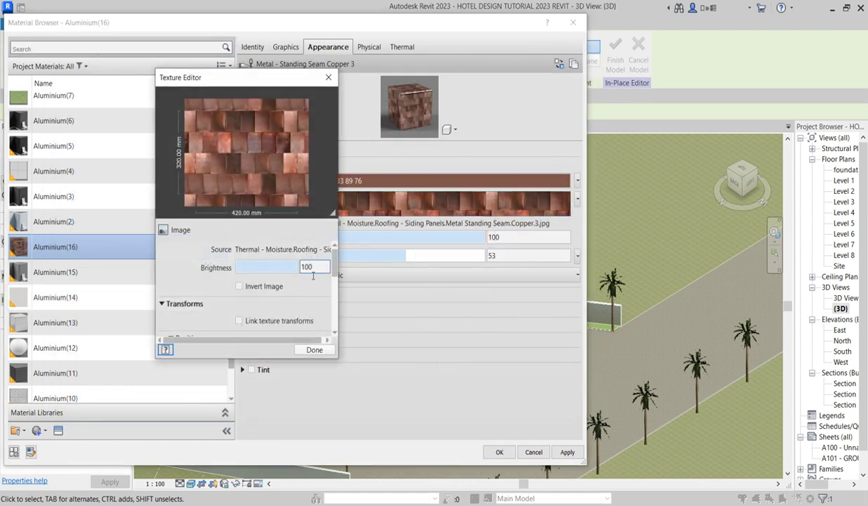
{"action": "left_click_drag", "start_coordinate": [333, 264], "coordinate": [337, 303]}
{"action": "left_click", "coordinate": [262, 284]}
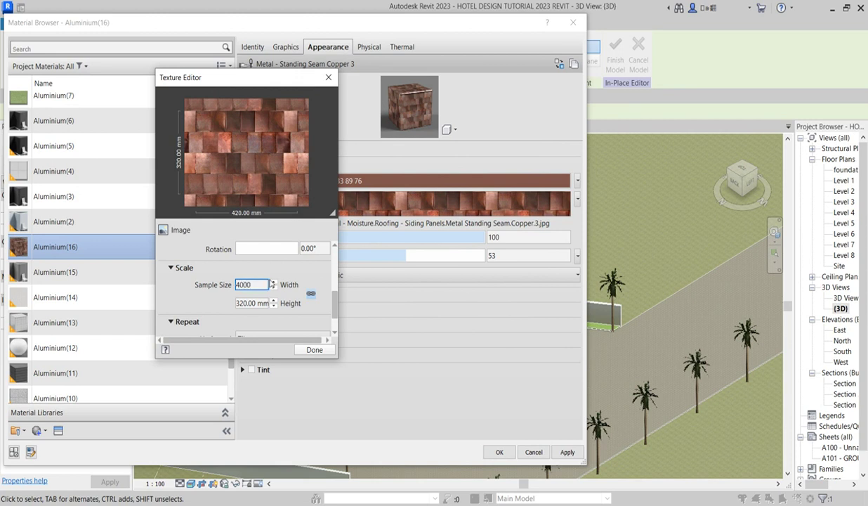
{"action": "key", "text": "Tab"}
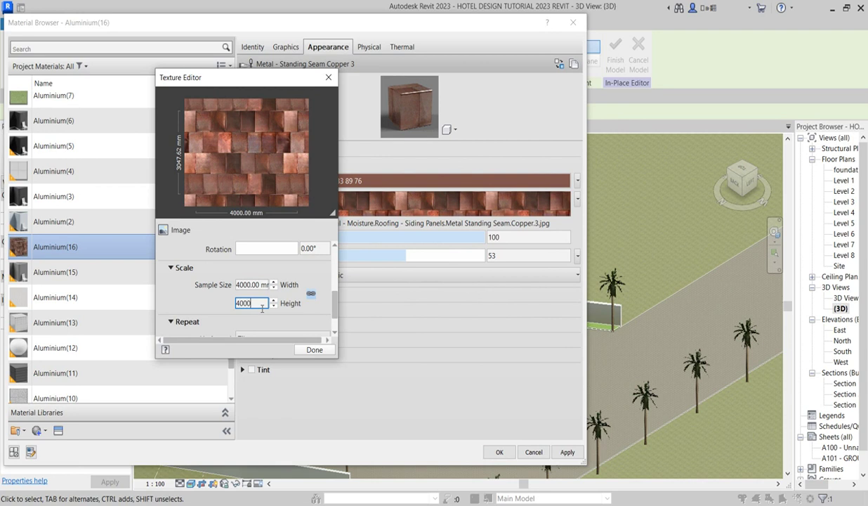
{"action": "type", "text": "4000"}
{"action": "left_click", "coordinate": [313, 349]}
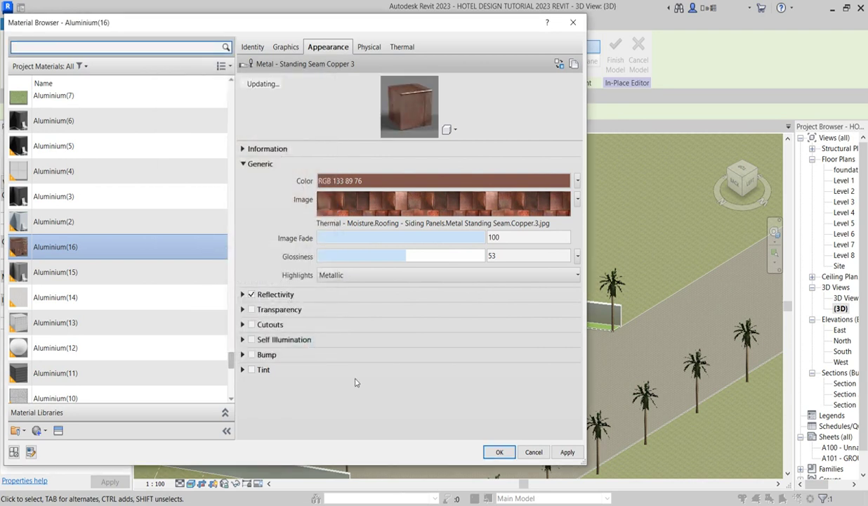
{"action": "left_click", "coordinate": [498, 452]}
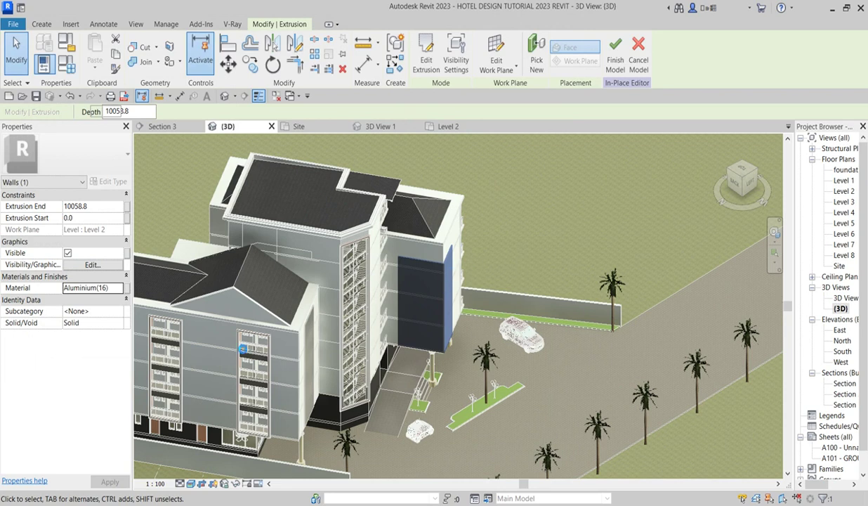
{"action": "left_click", "coordinate": [495, 237]}
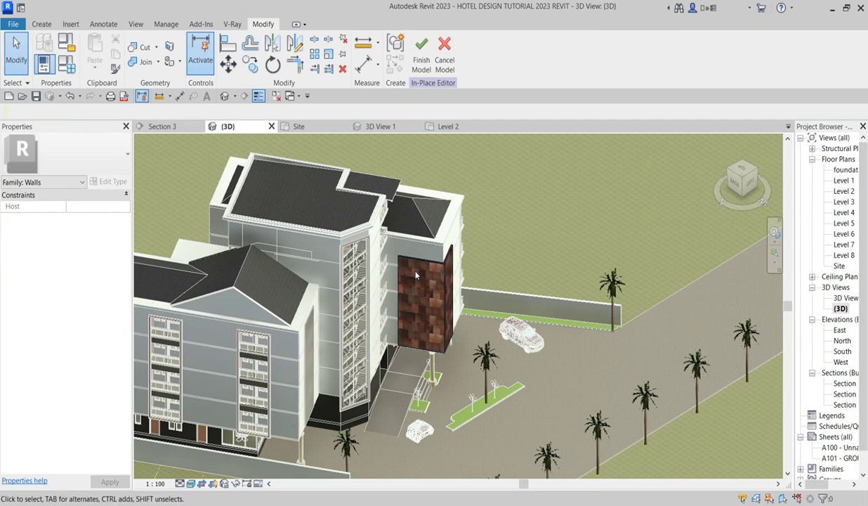
- Start a sweep whose path follows the copper panel's left, right and top edges, trimmed to a corner
{"action": "left_click", "coordinate": [40, 24]}
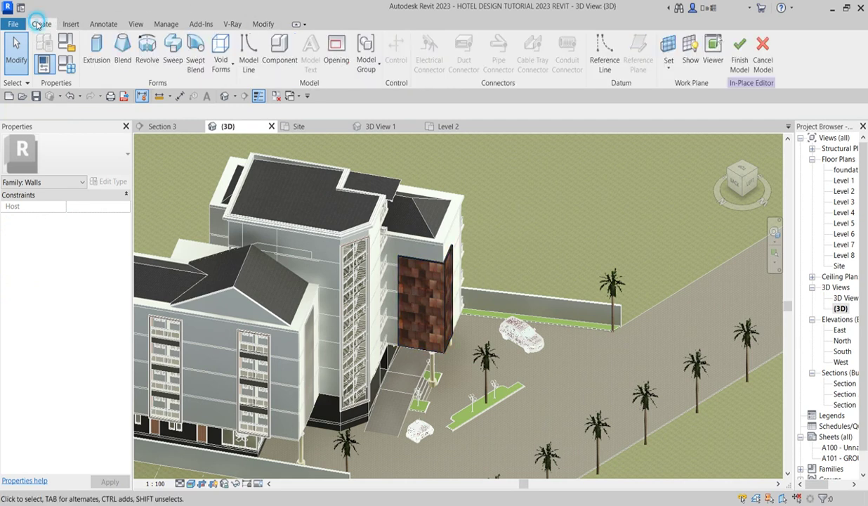
{"action": "left_click", "coordinate": [173, 50]}
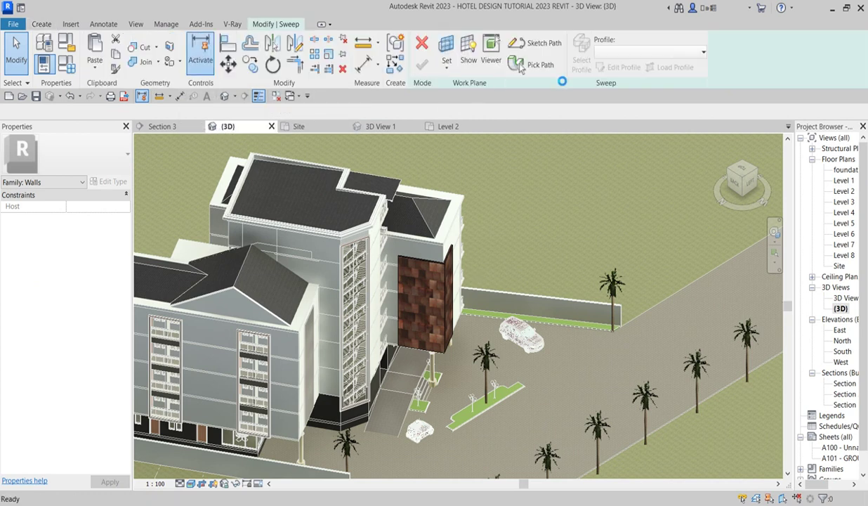
{"action": "left_click", "coordinate": [535, 66]}
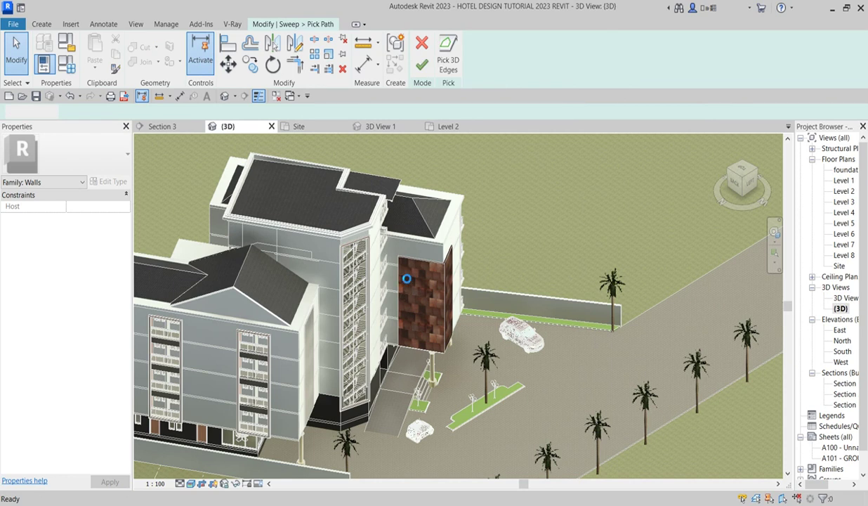
{"action": "scroll", "coordinate": [406, 278], "scroll_direction": "up", "scroll_amount": 6}
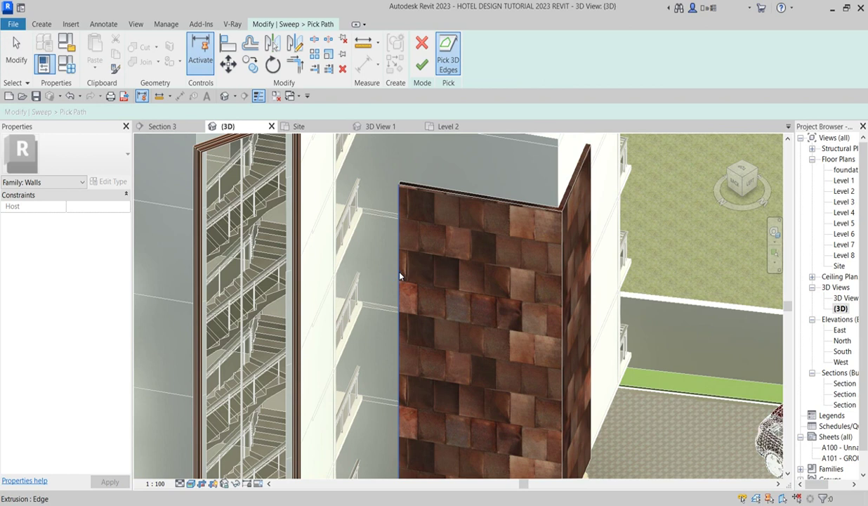
{"action": "left_click", "coordinate": [404, 279]}
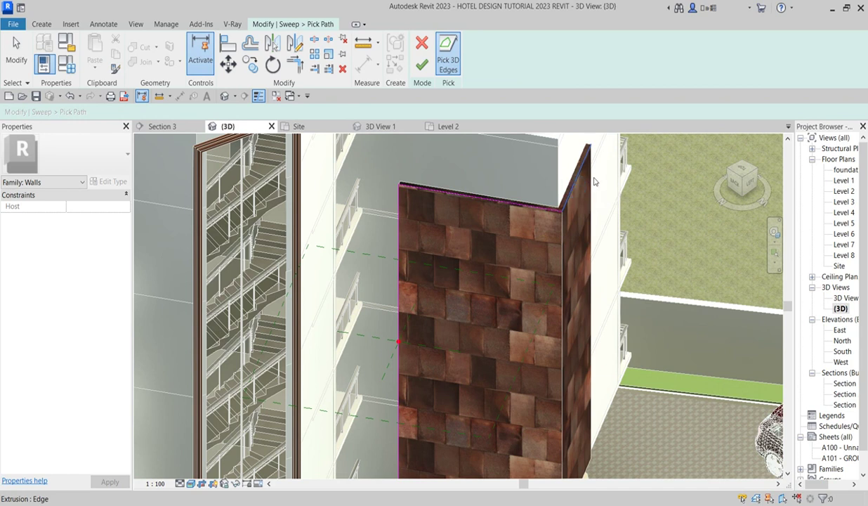
{"action": "left_click", "coordinate": [592, 187]}
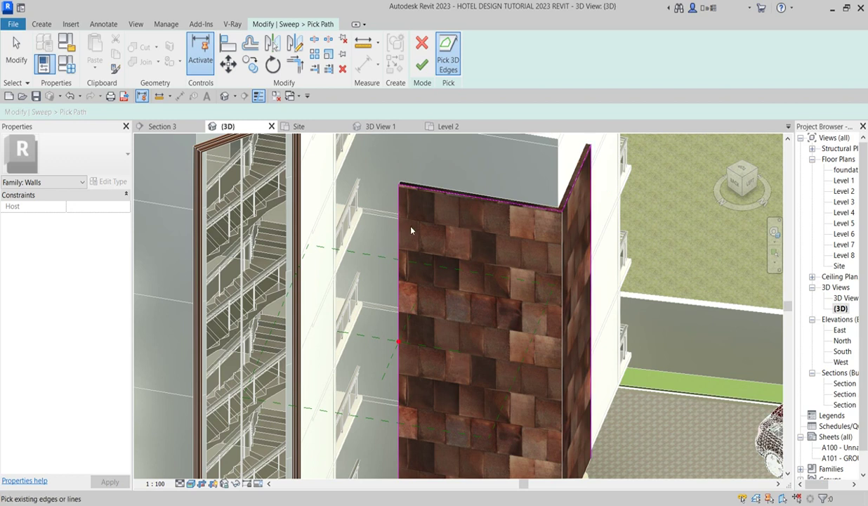
{"action": "left_click", "coordinate": [295, 67]}
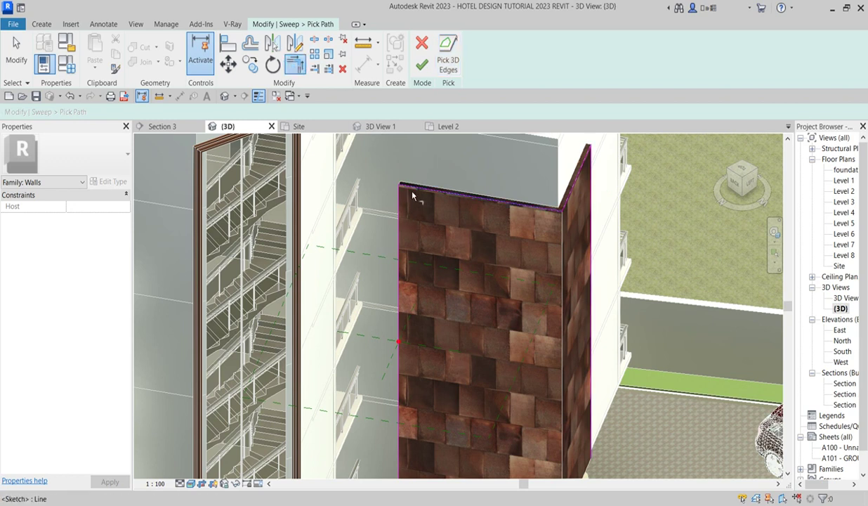
{"action": "left_click", "coordinate": [397, 185]}
{"action": "left_click", "coordinate": [422, 65]}
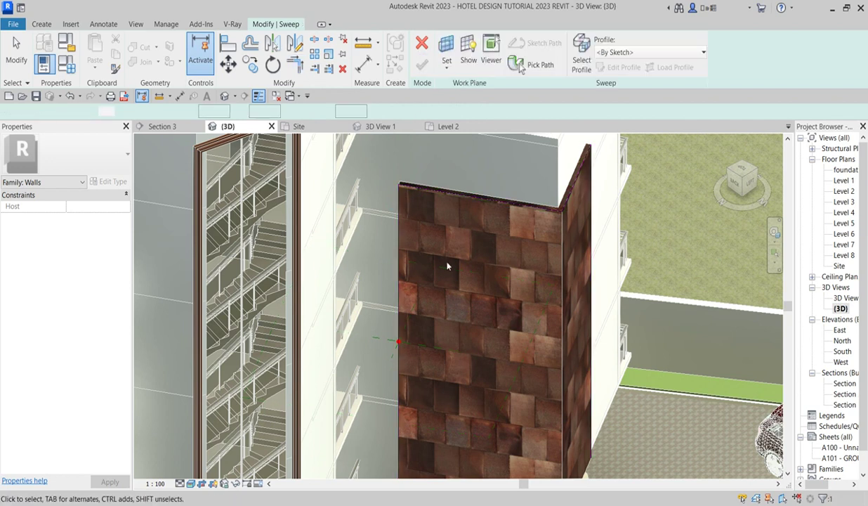
- Draw a closed rectangular sweep profile of about 220 by 520 in the Level 2 plan
{"action": "double_click", "coordinate": [844, 191]}
{"action": "scroll", "coordinate": [311, 359], "scroll_direction": "down", "scroll_amount": 5}
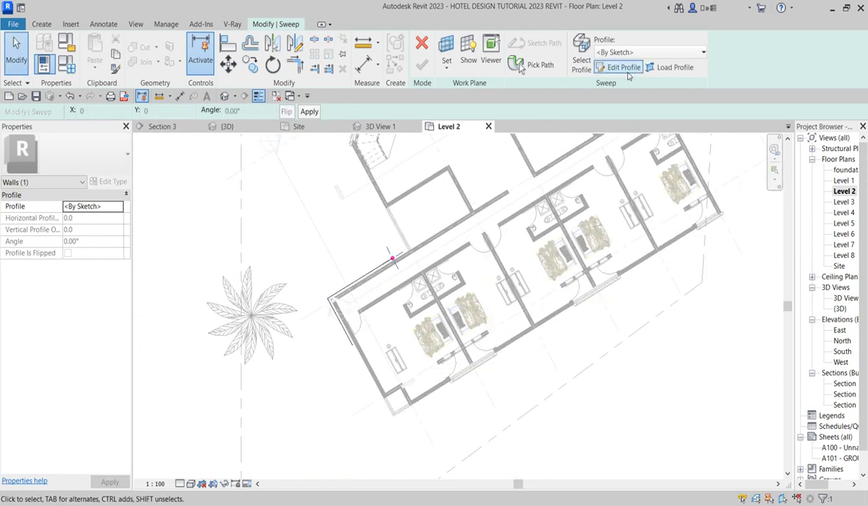
{"action": "left_click", "coordinate": [608, 68]}
{"action": "scroll", "coordinate": [387, 257], "scroll_direction": "up", "scroll_amount": 8}
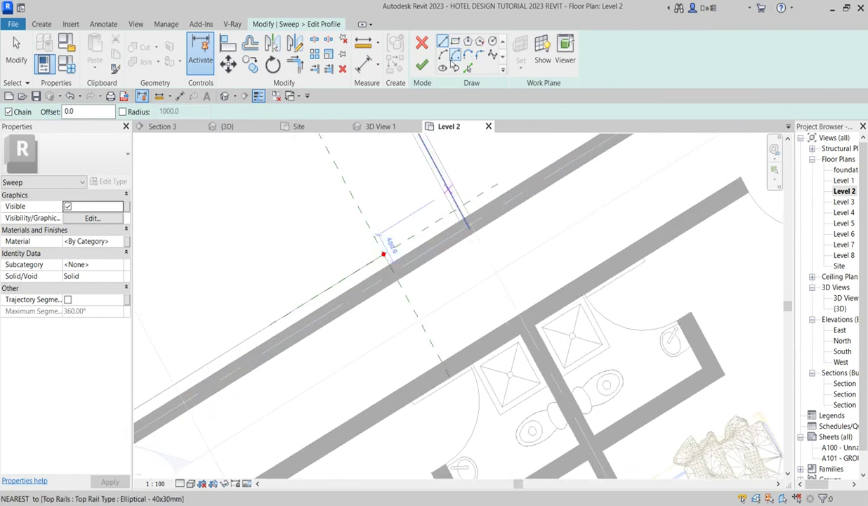
{"action": "scroll", "coordinate": [383, 254], "scroll_direction": "up", "scroll_amount": 3}
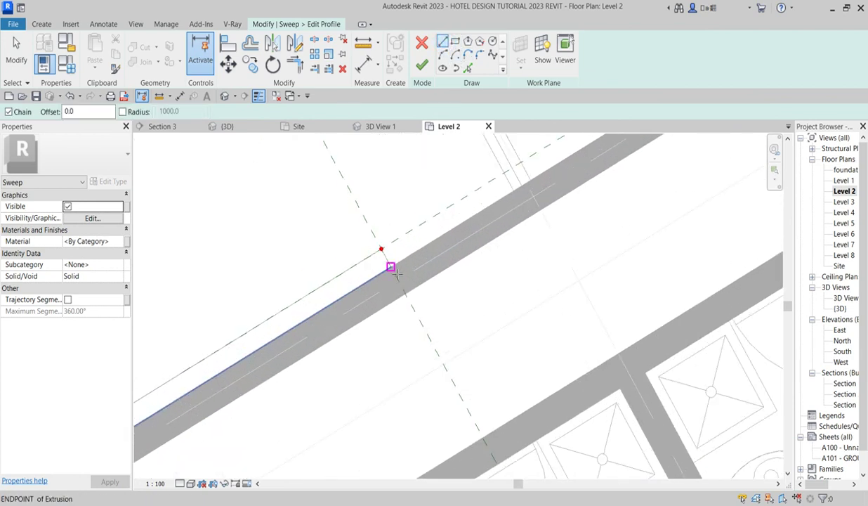
{"action": "left_click", "coordinate": [391, 268]}
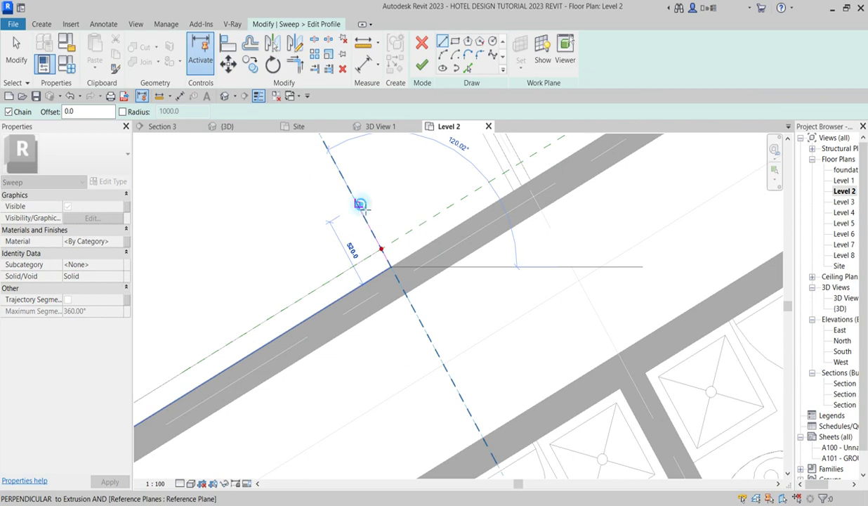
{"action": "left_click", "coordinate": [358, 204]}
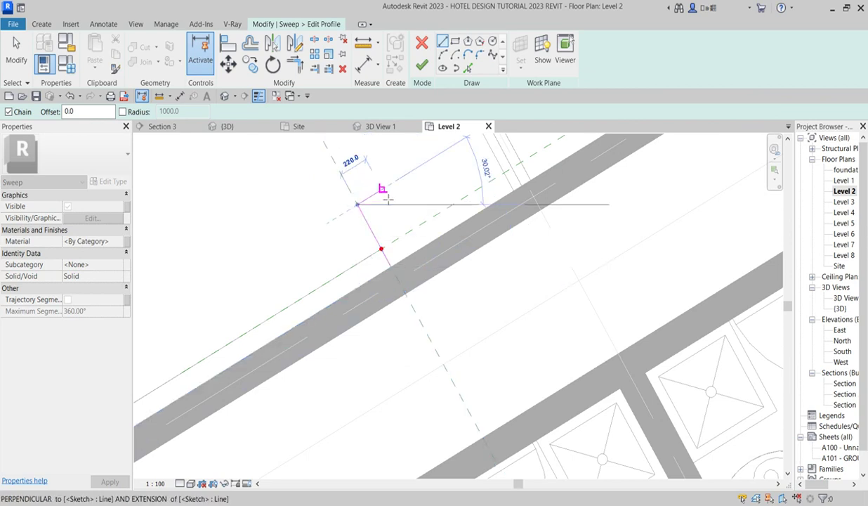
{"action": "left_click", "coordinate": [381, 190]}
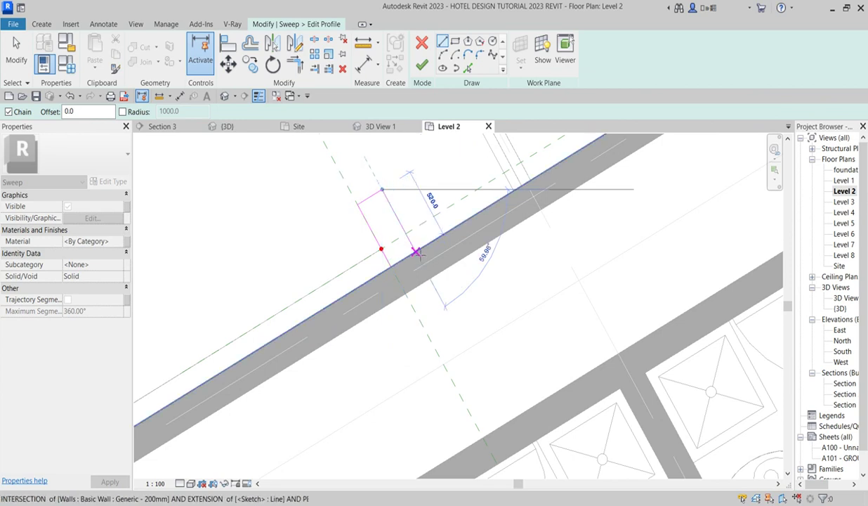
{"action": "left_click", "coordinate": [416, 251]}
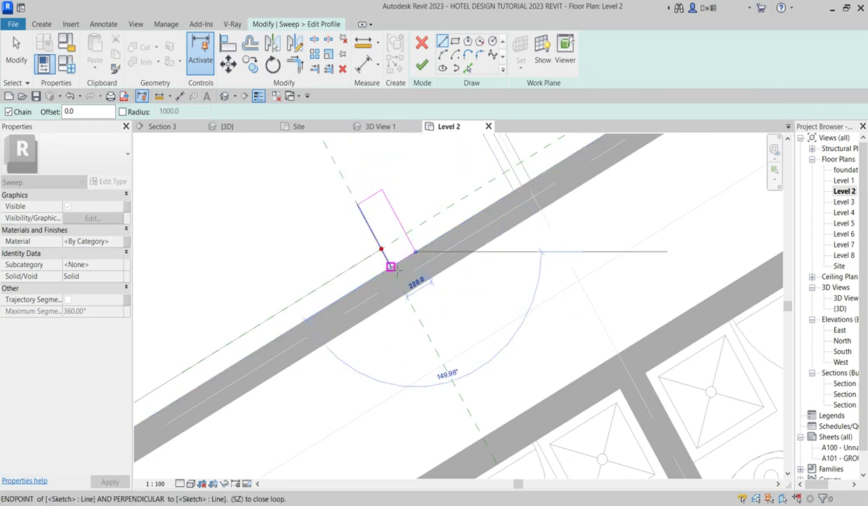
{"action": "left_click", "coordinate": [391, 266]}
- Finish the profile sketch and complete the sweep as a solid
{"action": "left_click", "coordinate": [422, 66]}
{"action": "left_click", "coordinate": [421, 64]}
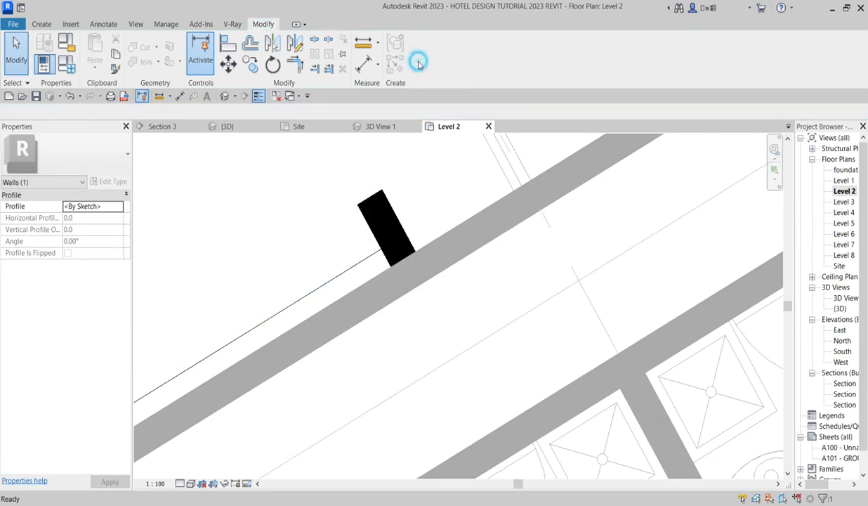
{"action": "scroll", "coordinate": [460, 242], "scroll_direction": "down", "scroll_amount": 2}
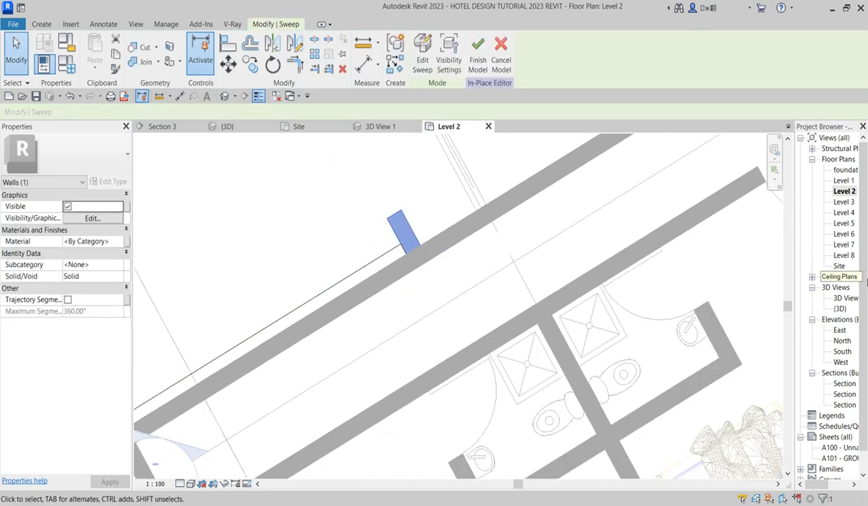
- Open the {3D} view and set the sweep frame's material to Aluminium(12)
{"action": "double_click", "coordinate": [839, 309]}
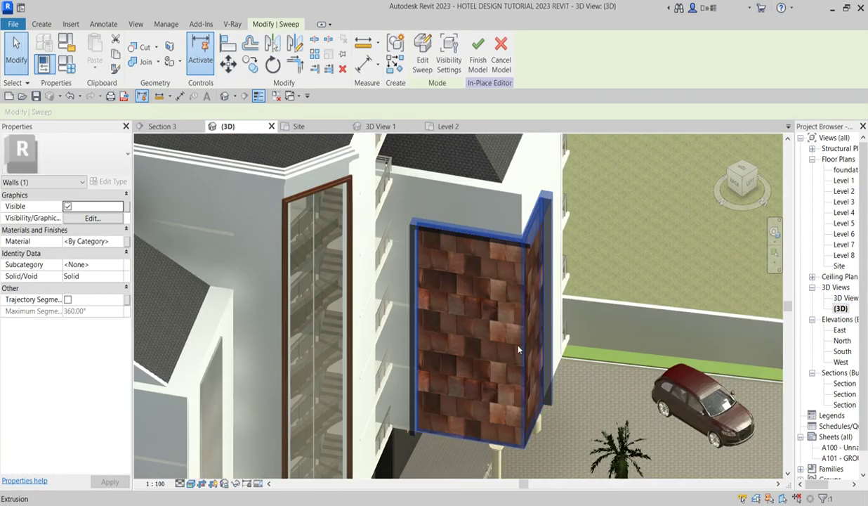
{"action": "scroll", "coordinate": [520, 351], "scroll_direction": "down", "scroll_amount": 2}
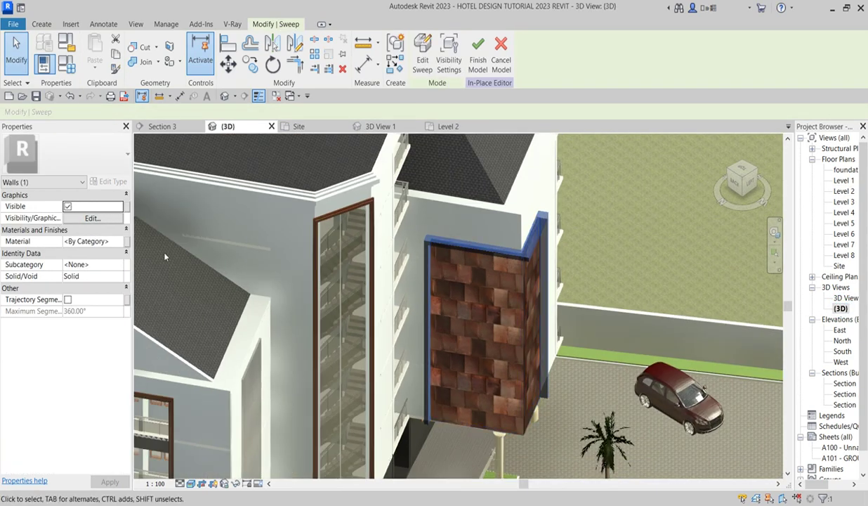
{"action": "left_click", "coordinate": [120, 267]}
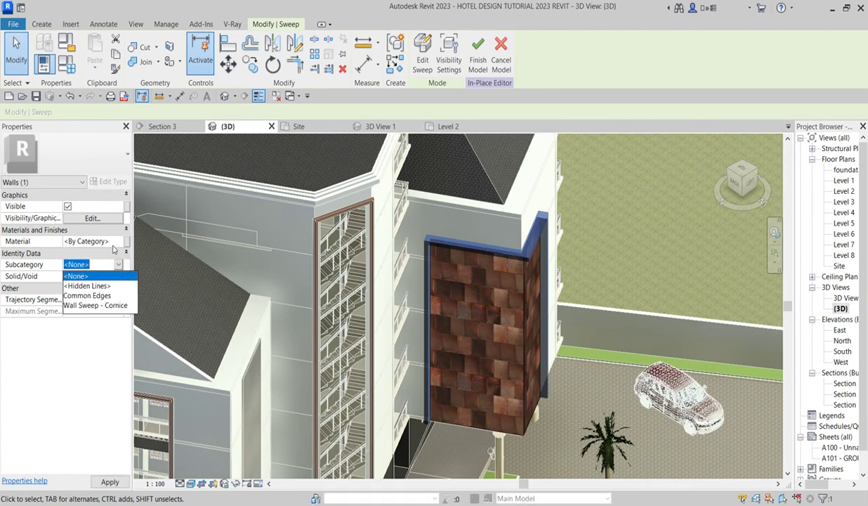
{"action": "left_click", "coordinate": [120, 241]}
{"action": "left_click", "coordinate": [121, 242]}
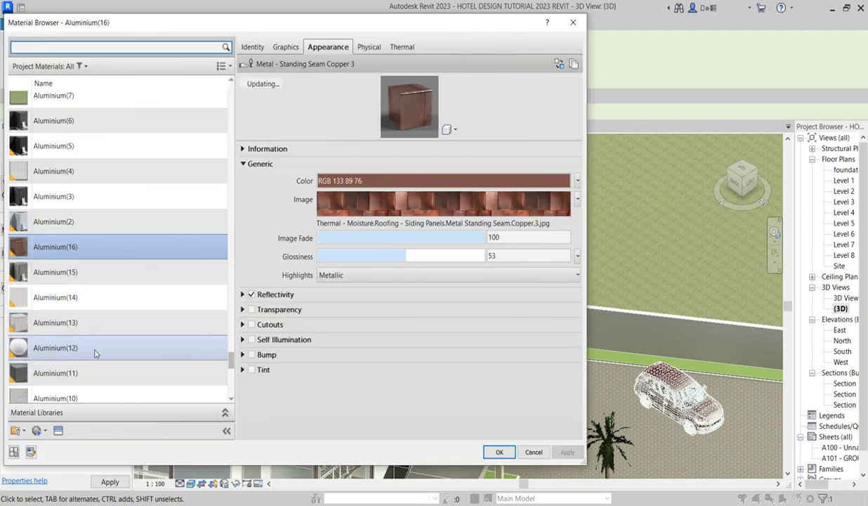
{"action": "left_click", "coordinate": [94, 351]}
{"action": "key", "text": "Return"}
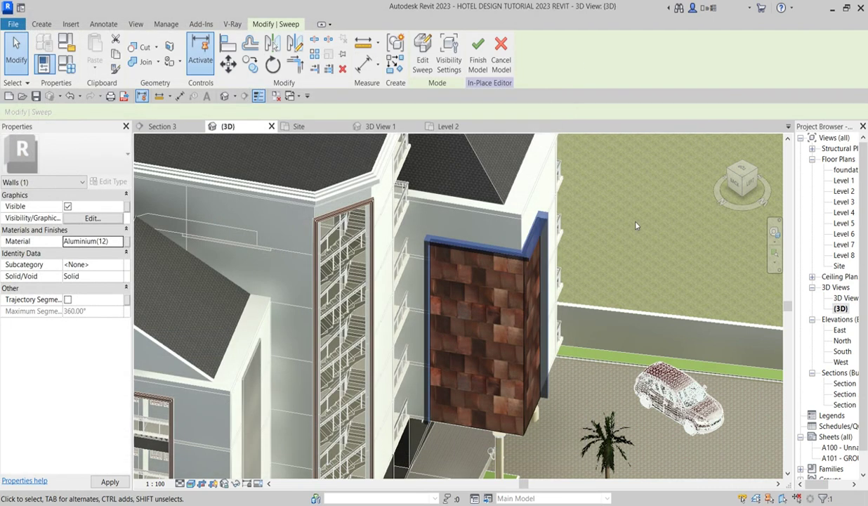
{"action": "left_click", "coordinate": [551, 221]}
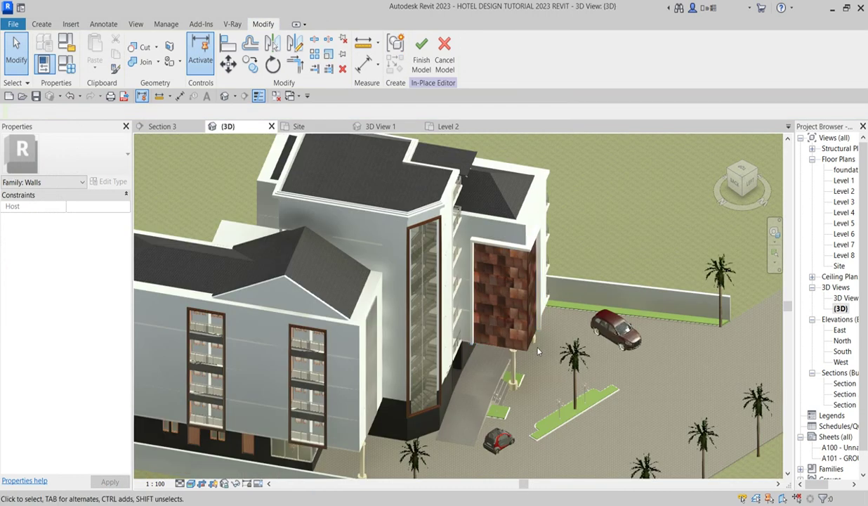
- Select the sweep frame and duplicate Aluminium(12) into a new material, Aluminium(17)
{"action": "scroll", "coordinate": [527, 295], "scroll_direction": "up", "scroll_amount": 6}
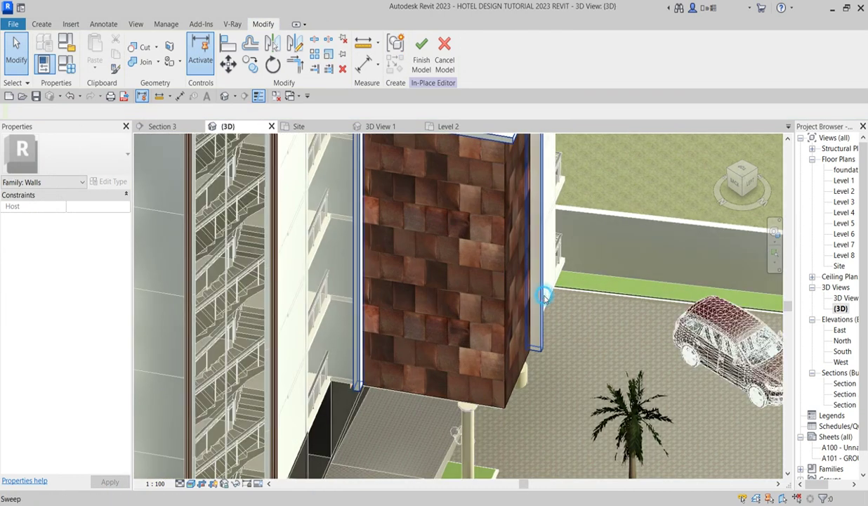
{"action": "left_click", "coordinate": [544, 295]}
{"action": "left_click", "coordinate": [120, 242]}
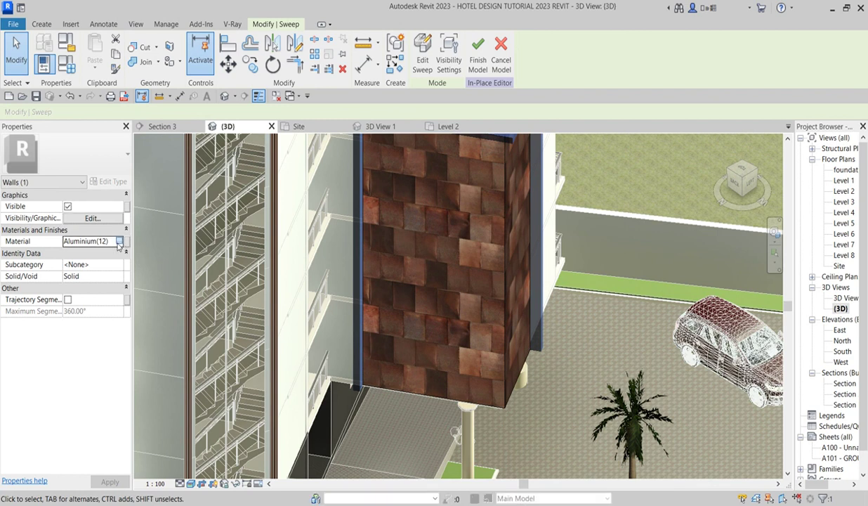
{"action": "left_click", "coordinate": [119, 241]}
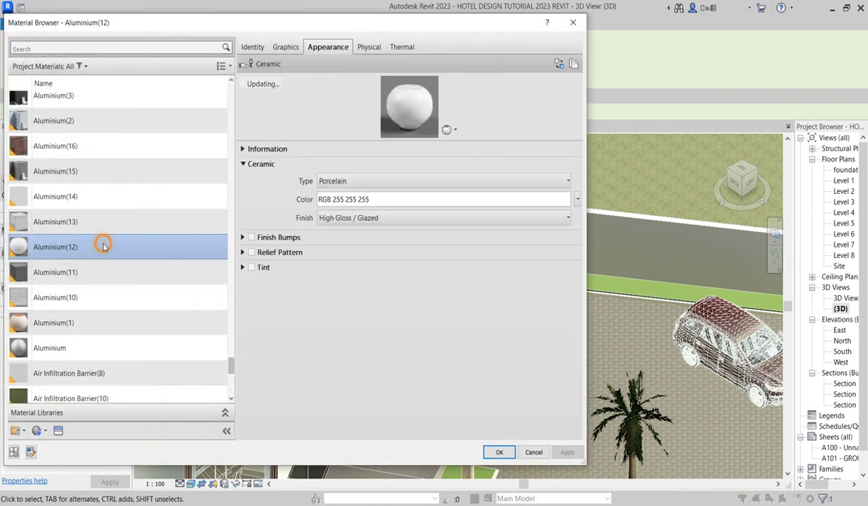
{"action": "right_click", "coordinate": [104, 246]}
{"action": "left_click", "coordinate": [139, 264]}
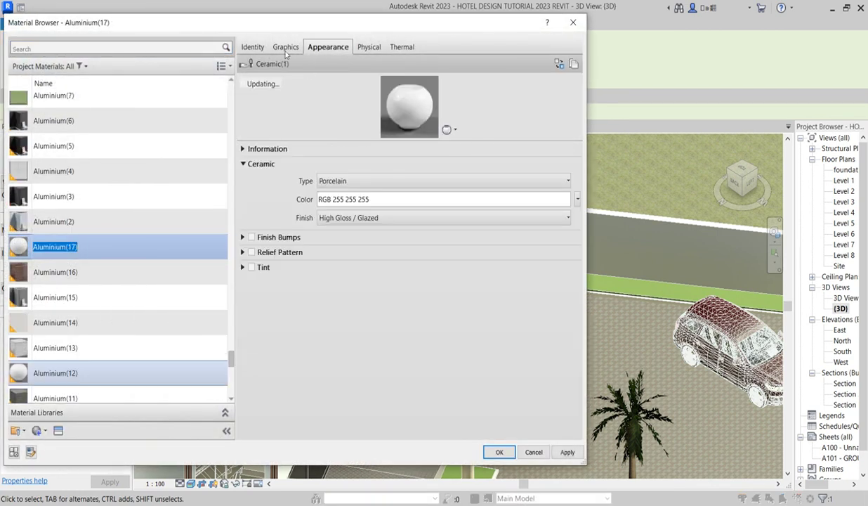
- Replace Aluminium(17)'s appearance with the Wall Paint Orange asset and apply it to the sweep
{"action": "left_click", "coordinate": [559, 65]}
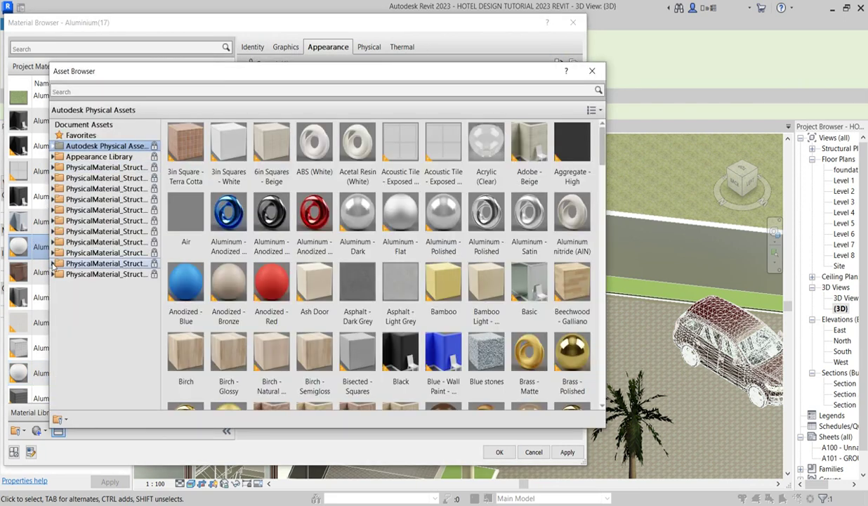
{"action": "left_click", "coordinate": [54, 157]}
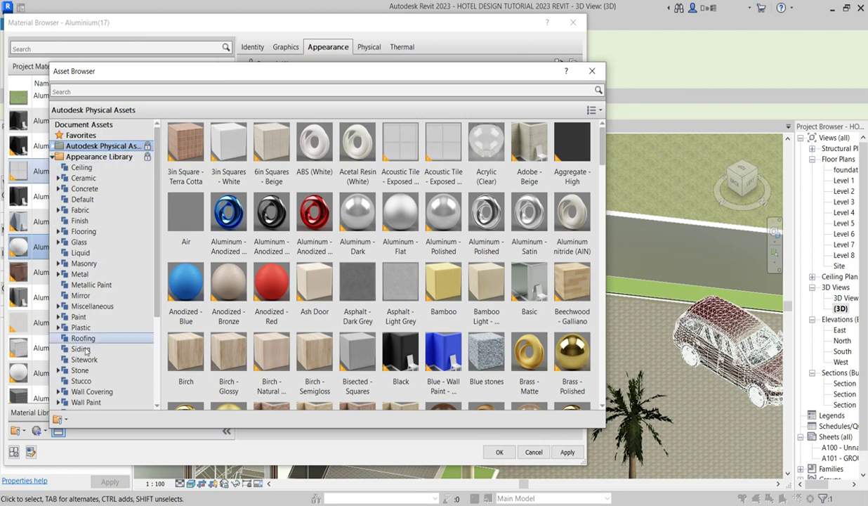
{"action": "scroll", "coordinate": [92, 370], "scroll_direction": "down", "scroll_amount": 1}
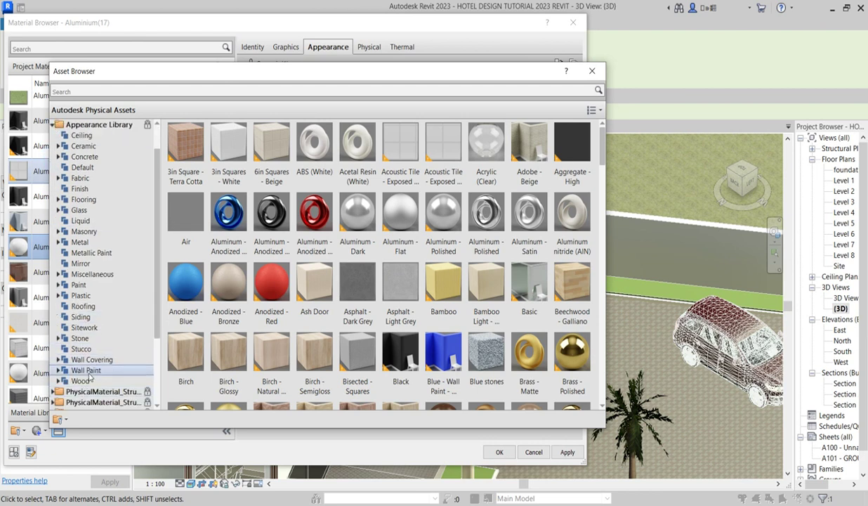
{"action": "left_click", "coordinate": [87, 370]}
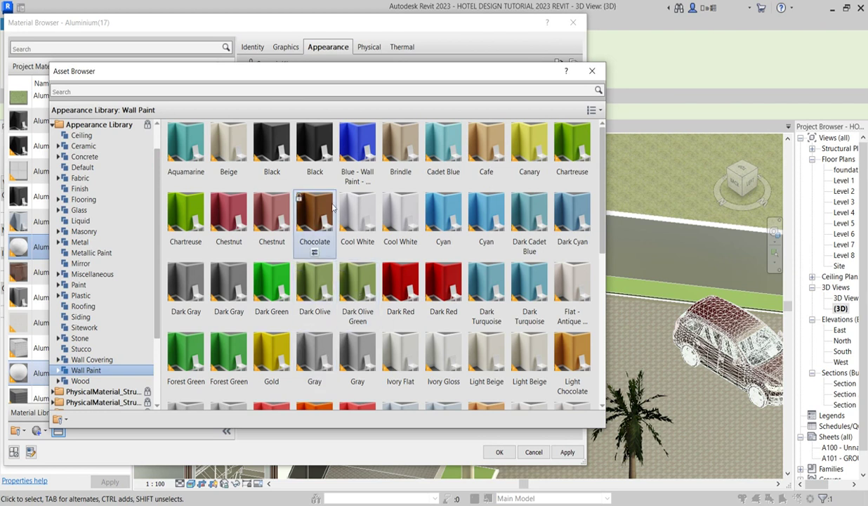
{"action": "scroll", "coordinate": [292, 340], "scroll_direction": "down", "scroll_amount": 3}
{"action": "scroll", "coordinate": [323, 336], "scroll_direction": "down", "scroll_amount": 2}
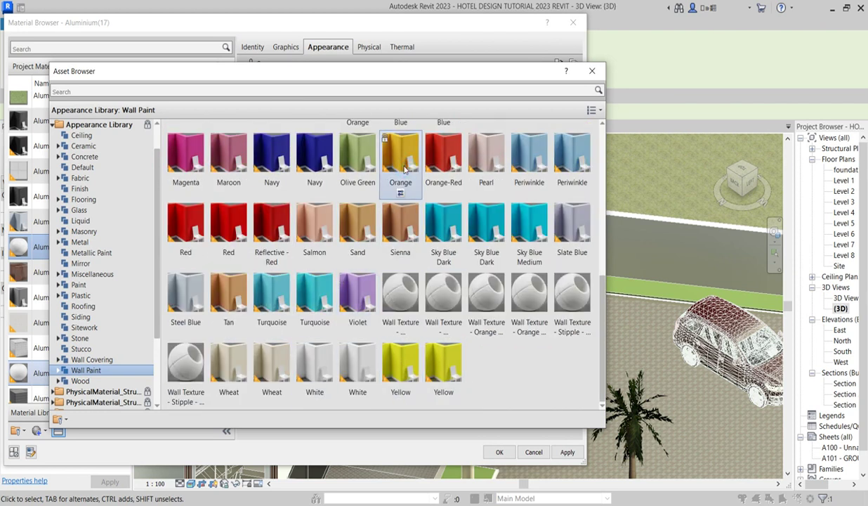
{"action": "left_click", "coordinate": [591, 71]}
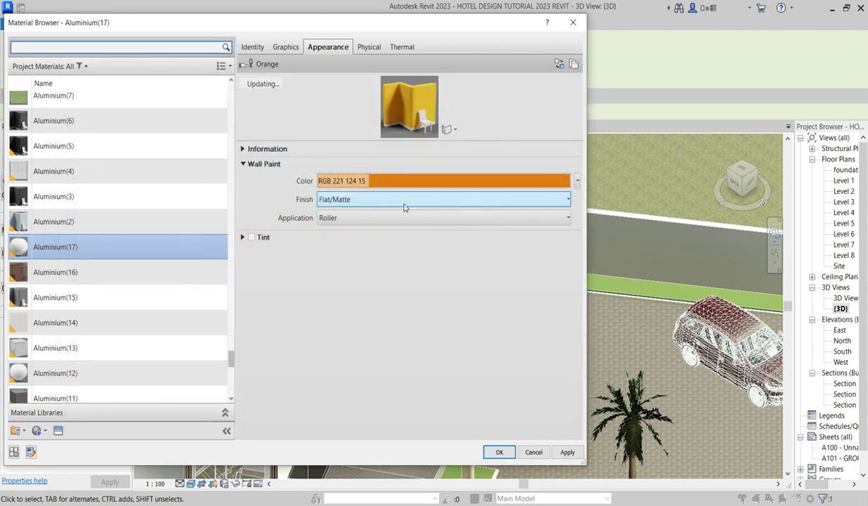
{"action": "left_click", "coordinate": [506, 455]}
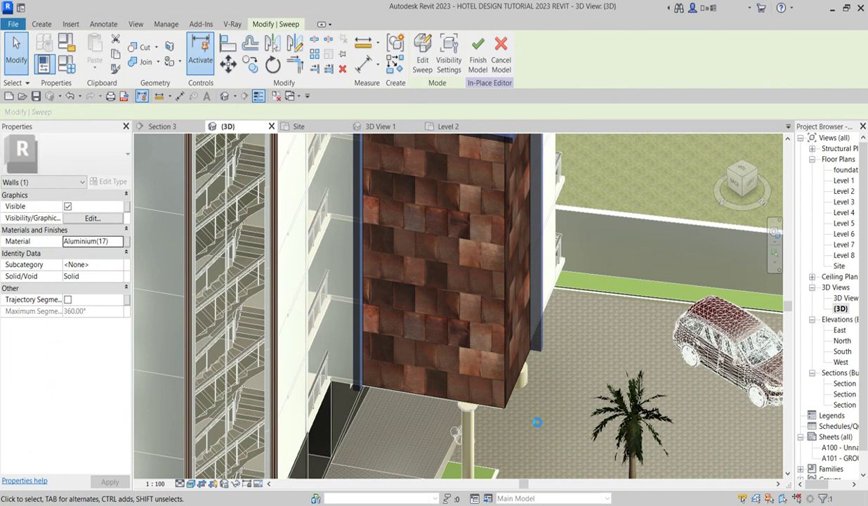
- Deselect and check the orange sweep frame, then finish the Walls 1 in-place model
{"action": "key", "text": "Escape"}
{"action": "scroll", "coordinate": [532, 404], "scroll_direction": "down", "scroll_amount": 4}
{"action": "scroll", "coordinate": [531, 401], "scroll_direction": "up", "scroll_amount": 2}
{"action": "scroll", "coordinate": [532, 401], "scroll_direction": "up", "scroll_amount": 5}
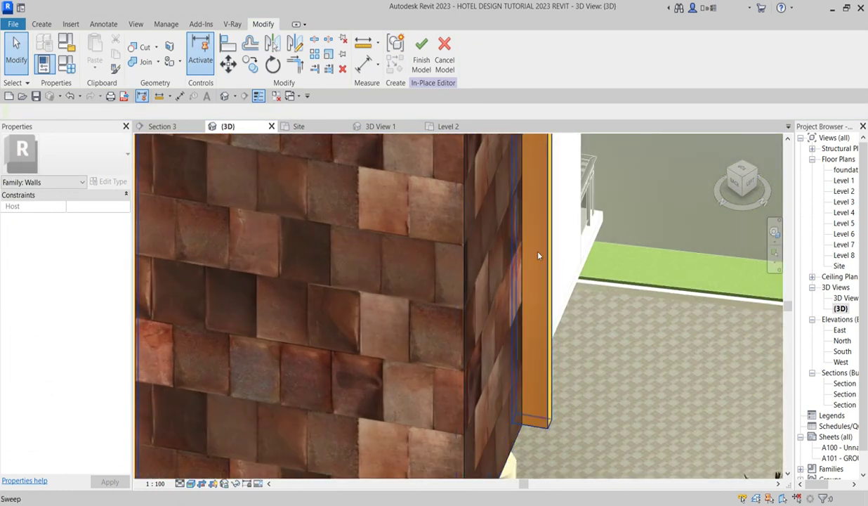
{"action": "scroll", "coordinate": [546, 284], "scroll_direction": "down", "scroll_amount": 5}
{"action": "scroll", "coordinate": [319, 326], "scroll_direction": "down", "scroll_amount": 3}
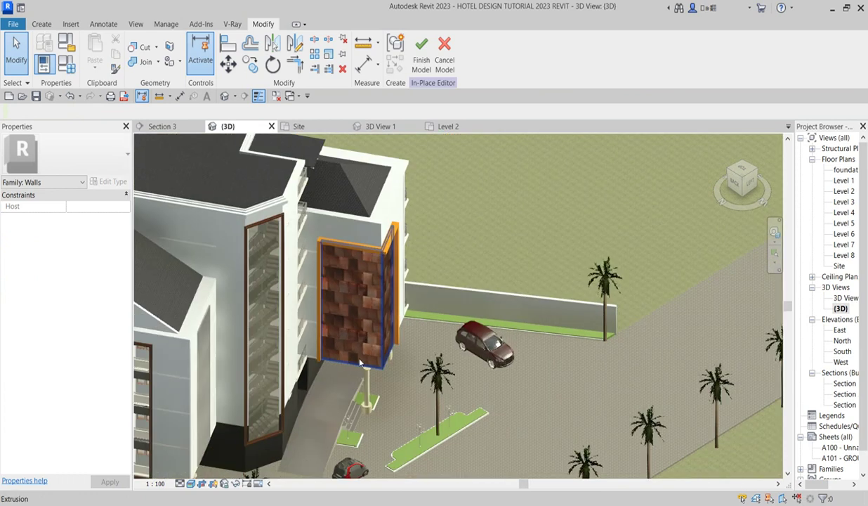
{"action": "scroll", "coordinate": [405, 324], "scroll_direction": "down", "scroll_amount": 3}
{"action": "scroll", "coordinate": [288, 272], "scroll_direction": "up", "scroll_amount": 3}
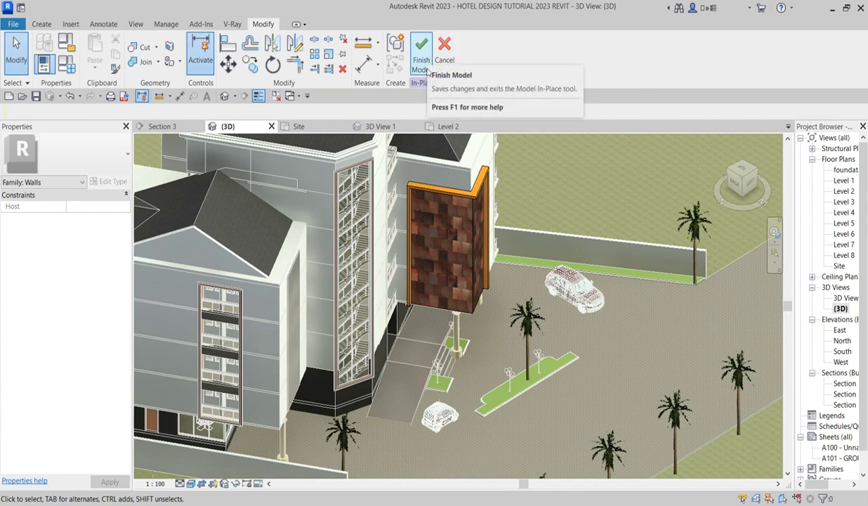
{"action": "left_click", "coordinate": [40, 24]}
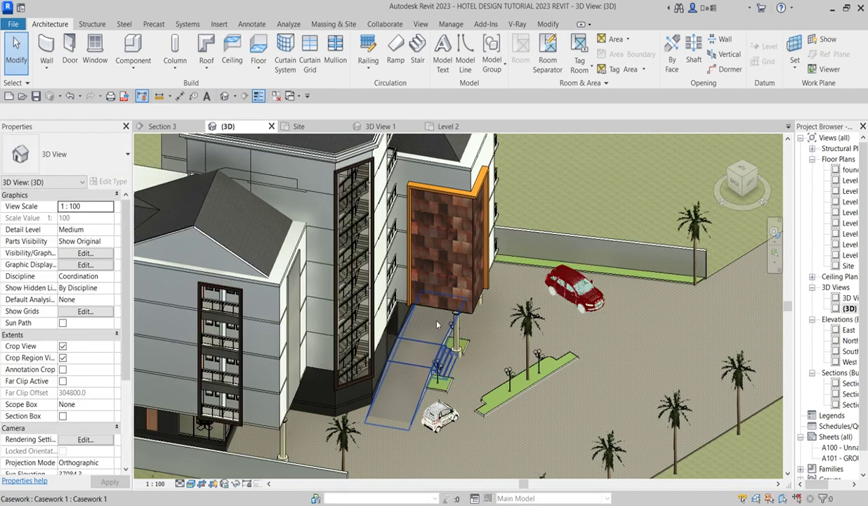
- Edit the casework in place and start a sweep along the left wing's vertical and sloped wall edges
{"action": "left_click", "coordinate": [288, 303]}
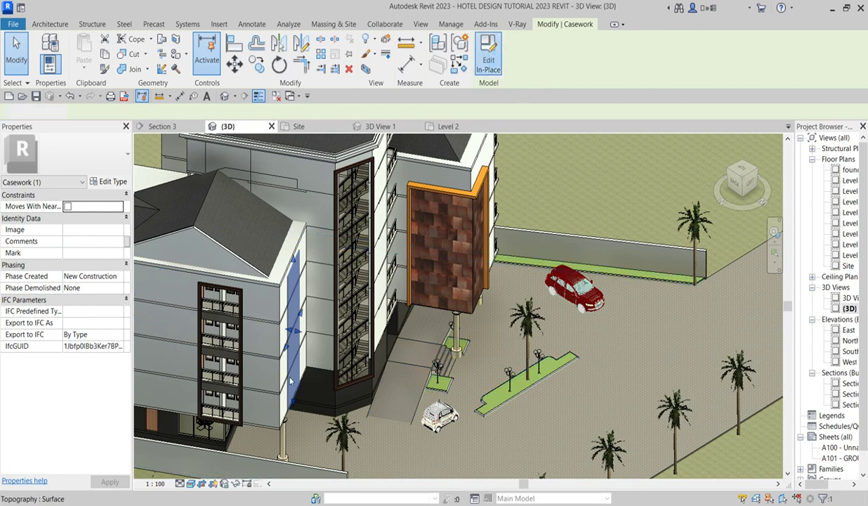
{"action": "left_click", "coordinate": [488, 56]}
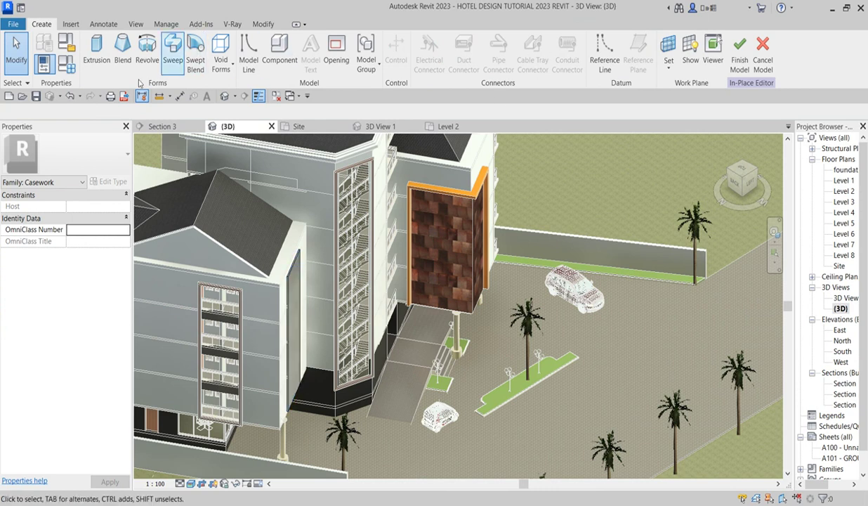
{"action": "left_click", "coordinate": [173, 52]}
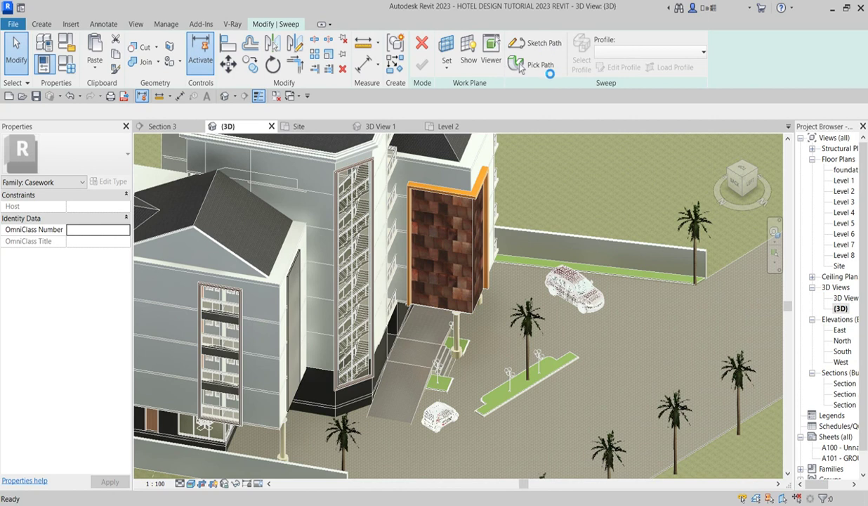
{"action": "left_click", "coordinate": [538, 65]}
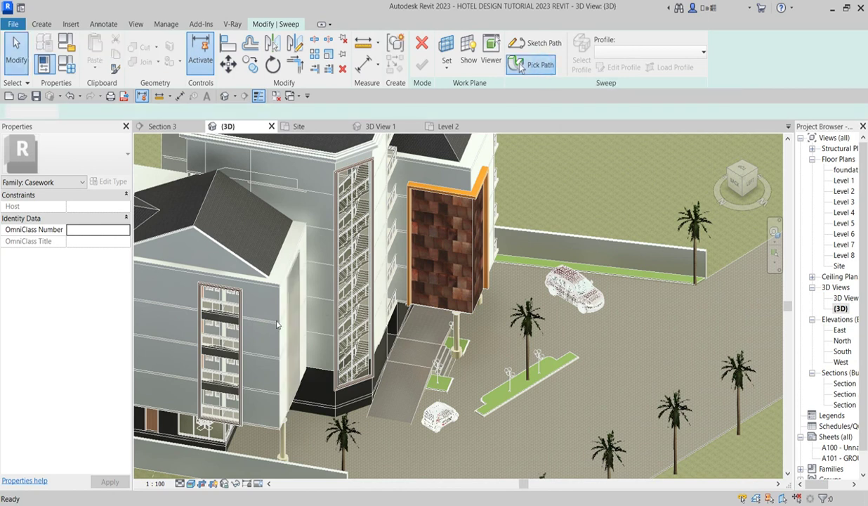
{"action": "scroll", "coordinate": [303, 277], "scroll_direction": "up", "scroll_amount": 5}
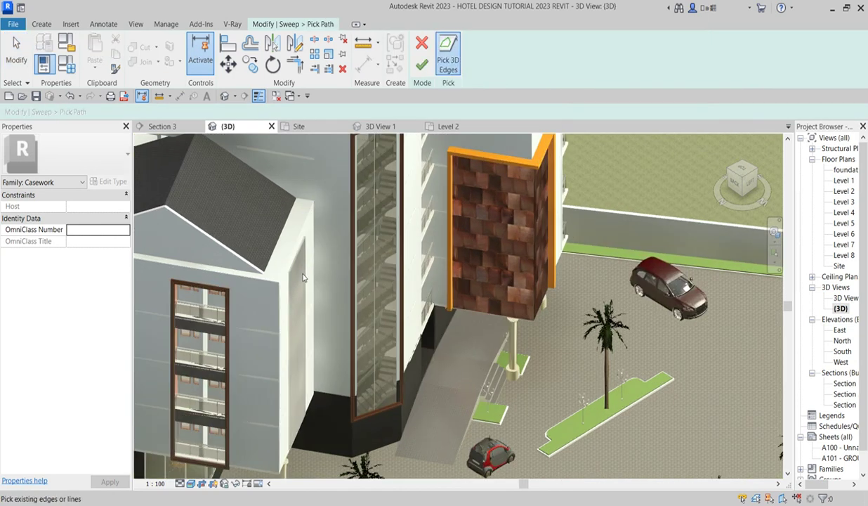
{"action": "scroll", "coordinate": [303, 277], "scroll_direction": "up", "scroll_amount": 4}
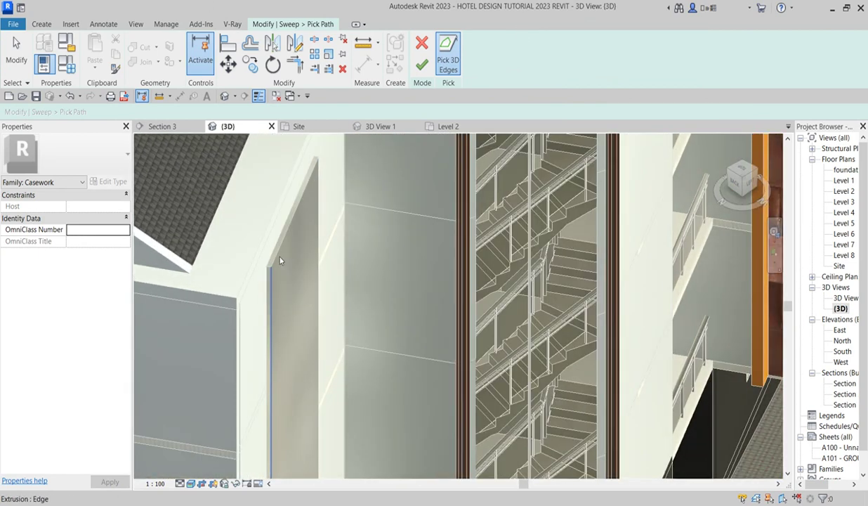
{"action": "left_click", "coordinate": [279, 258]}
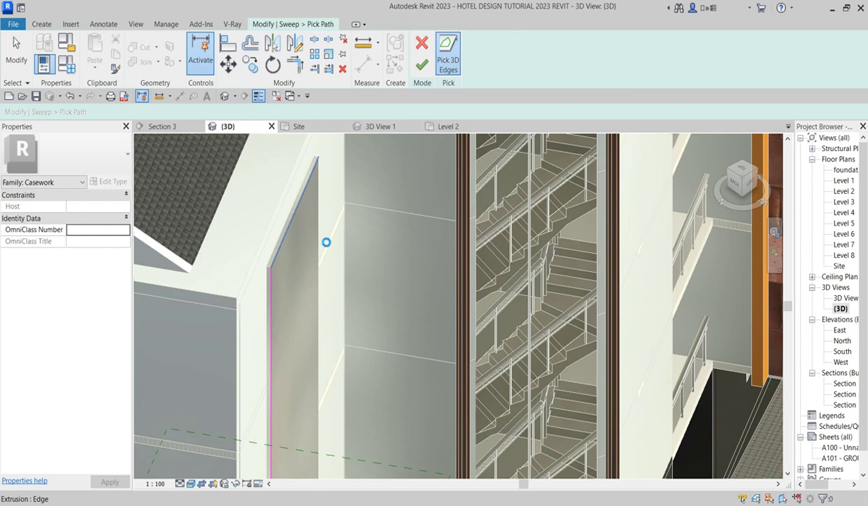
{"action": "left_click", "coordinate": [322, 241]}
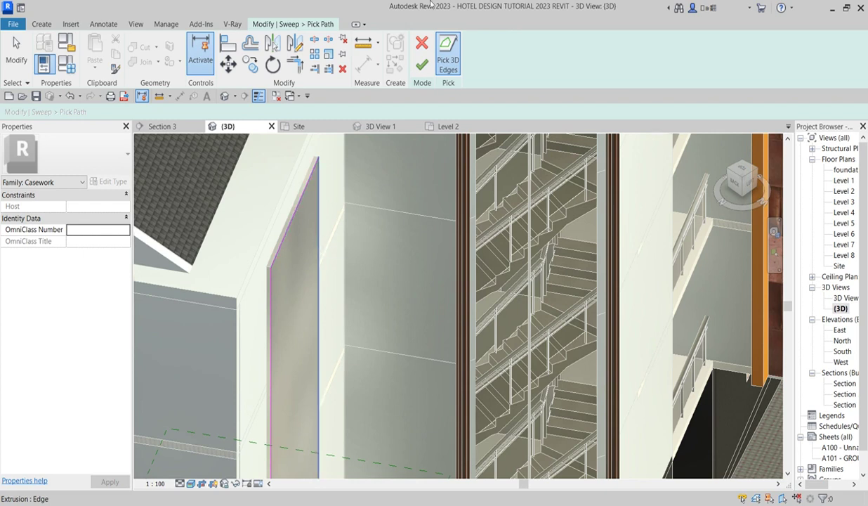
{"action": "left_click", "coordinate": [421, 64]}
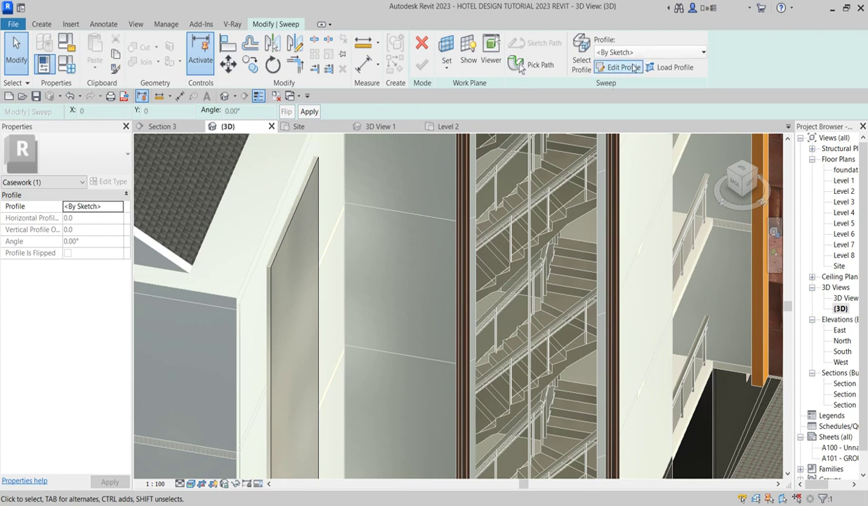
- Draw a closed rectangular sweep profile of about 260 by 540 in the Level 2 plan
{"action": "left_click", "coordinate": [619, 67]}
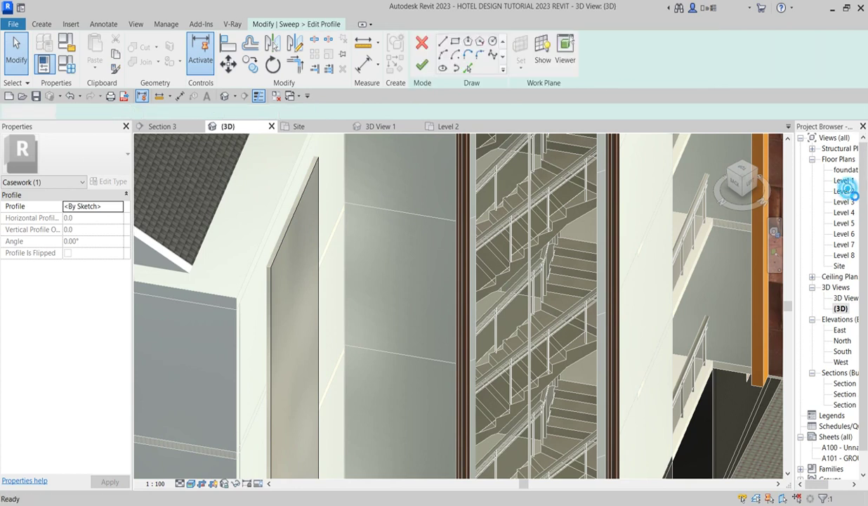
{"action": "double_click", "coordinate": [845, 191]}
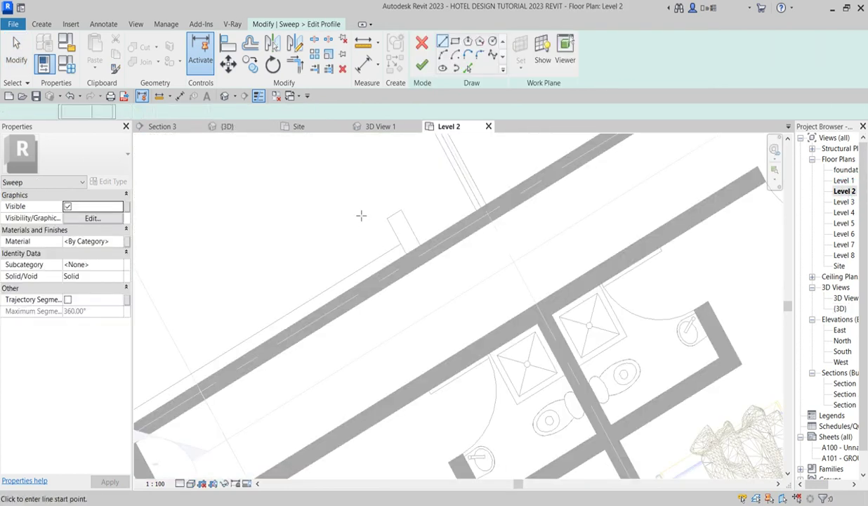
{"action": "scroll", "coordinate": [460, 429], "scroll_direction": "down", "scroll_amount": 6}
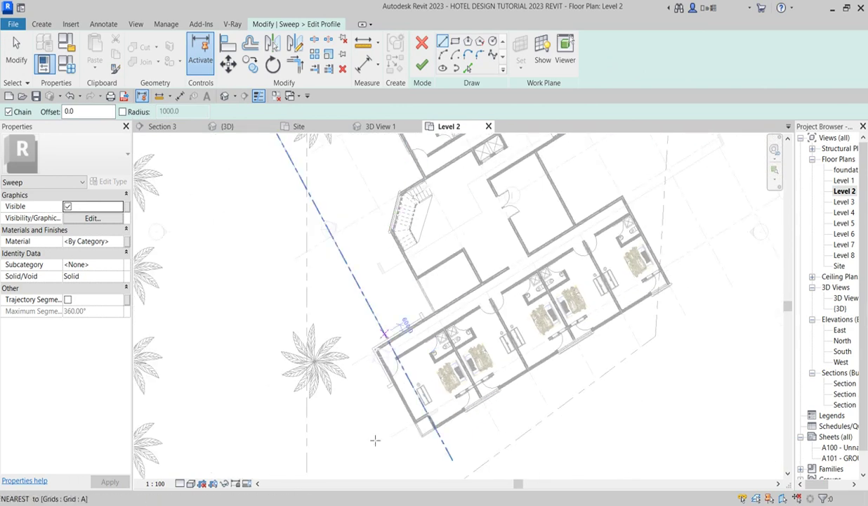
{"action": "scroll", "coordinate": [380, 270], "scroll_direction": "up", "scroll_amount": 8}
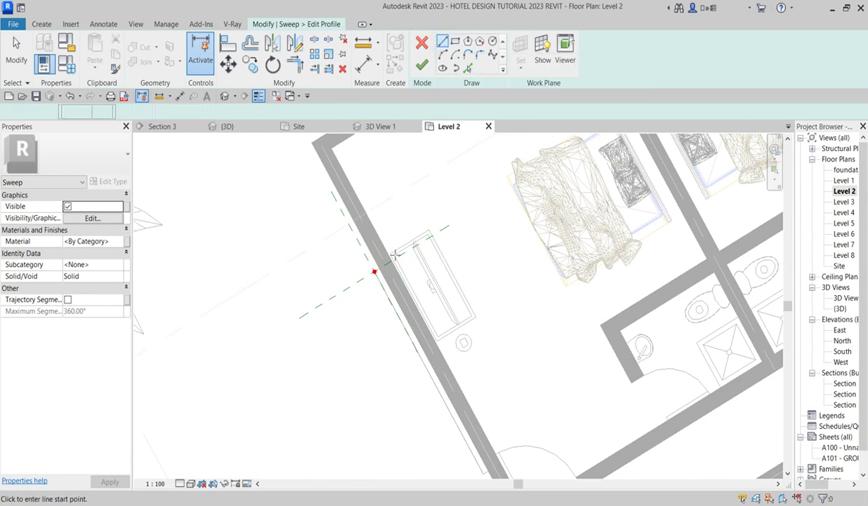
{"action": "scroll", "coordinate": [370, 290], "scroll_direction": "up", "scroll_amount": 2}
{"action": "left_click", "coordinate": [370, 289]}
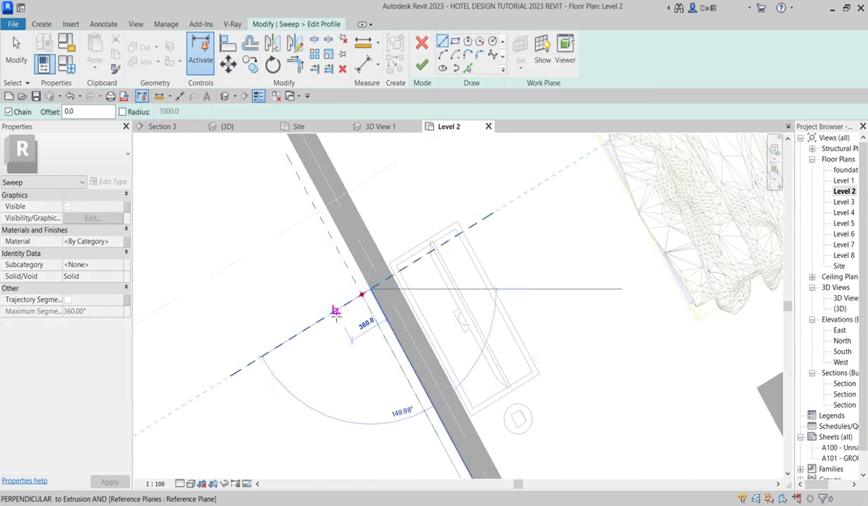
{"action": "left_click", "coordinate": [318, 321]}
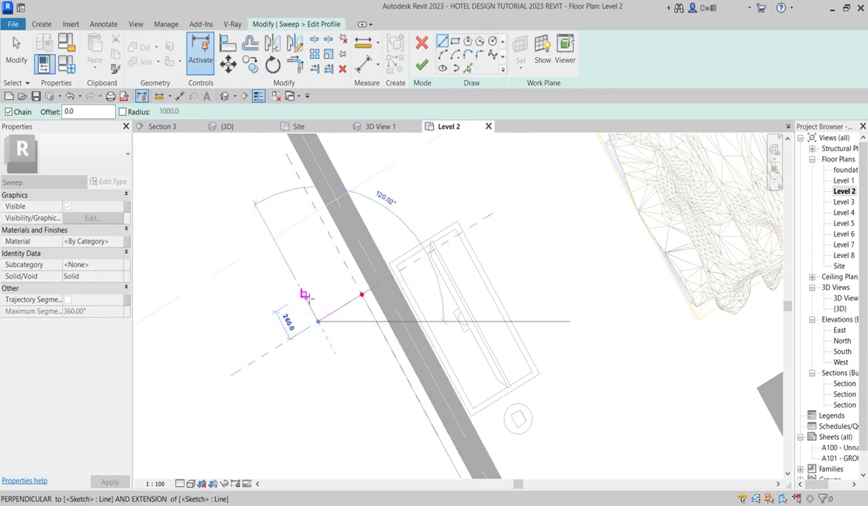
{"action": "left_click", "coordinate": [304, 293]}
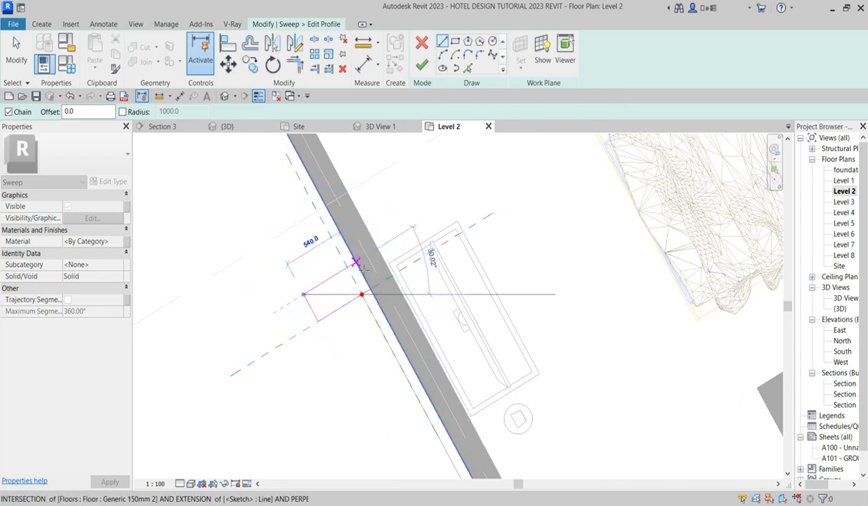
{"action": "left_click", "coordinate": [356, 263]}
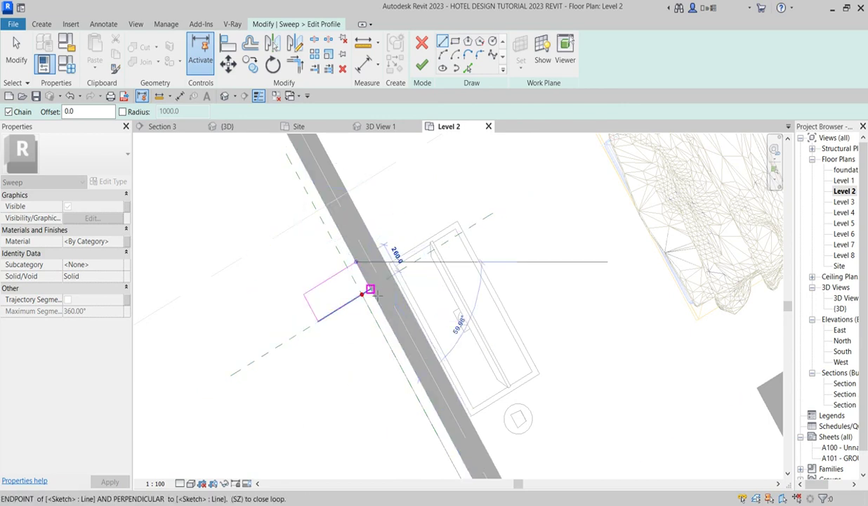
{"action": "left_click", "coordinate": [371, 290]}
- Finish the profile and the sweep, then finish the in-place casework model
{"action": "left_click", "coordinate": [421, 64]}
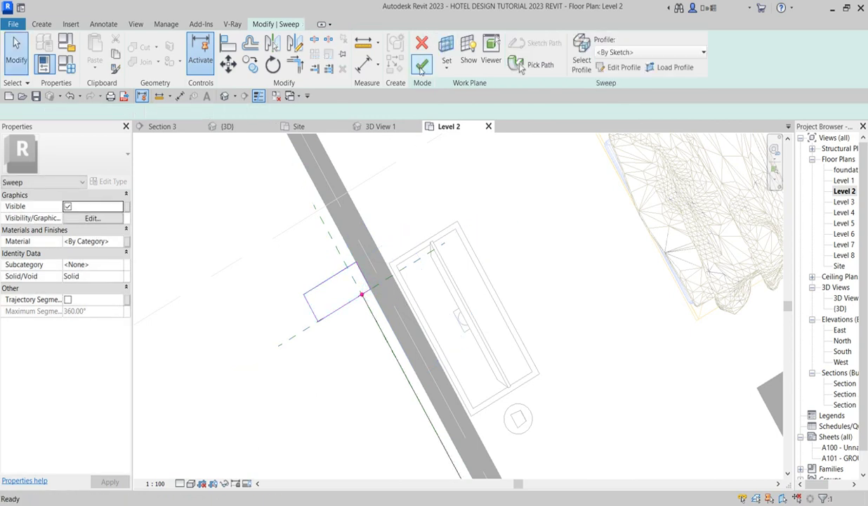
{"action": "left_click", "coordinate": [421, 64]}
{"action": "scroll", "coordinate": [405, 192], "scroll_direction": "down", "scroll_amount": 1}
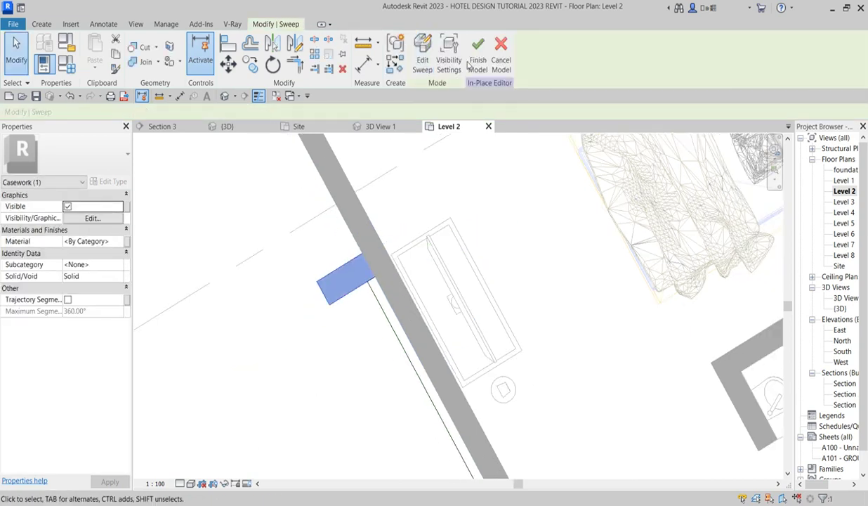
{"action": "left_click", "coordinate": [474, 58]}
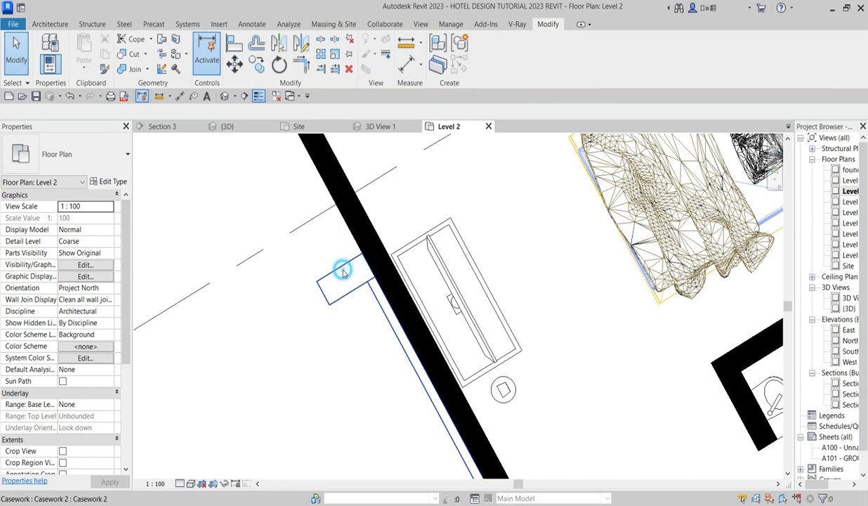
- Reopen the casework in place, give its frame sweep Aluminium(17), and finish the model
{"action": "left_click", "coordinate": [343, 272]}
{"action": "left_click", "coordinate": [488, 60]}
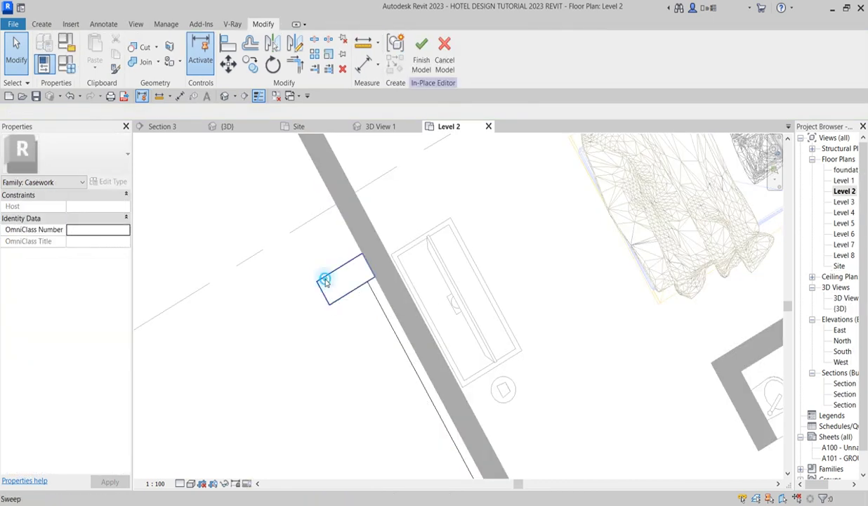
{"action": "left_click", "coordinate": [325, 281]}
{"action": "left_click", "coordinate": [119, 242]}
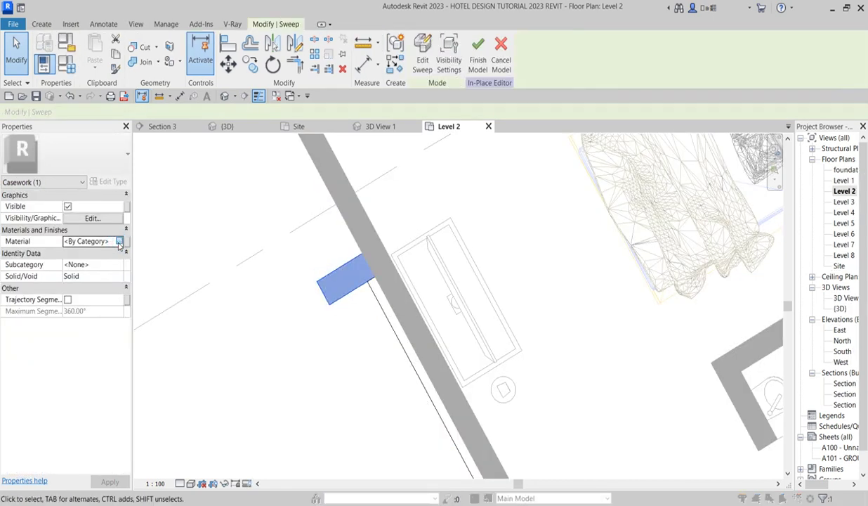
{"action": "left_click", "coordinate": [119, 242]}
{"action": "double_click", "coordinate": [111, 244]}
{"action": "left_click", "coordinate": [504, 259]}
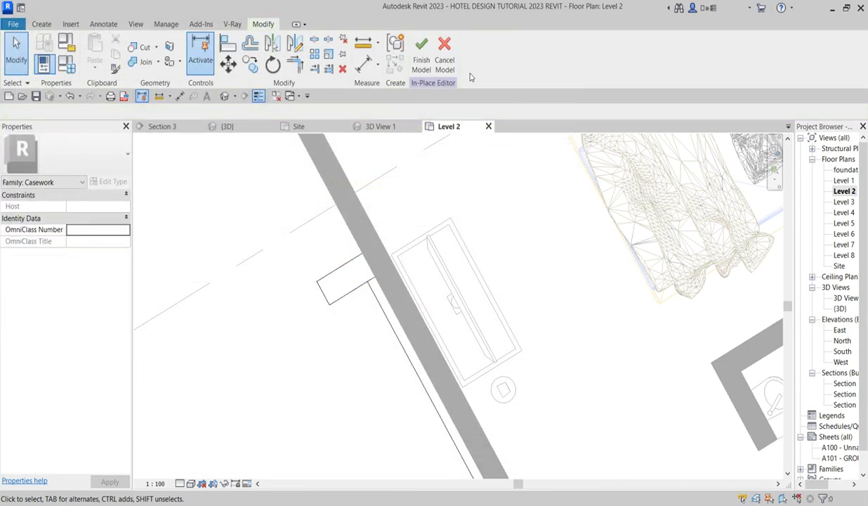
{"action": "left_click", "coordinate": [412, 56]}
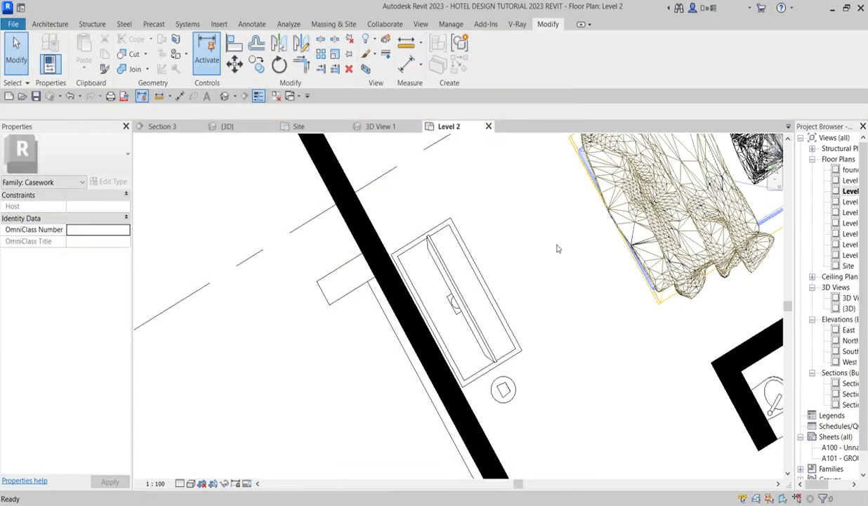
- Open 3D View 1 and zoom in on the orange frames around the facade panels
{"action": "double_click", "coordinate": [849, 299]}
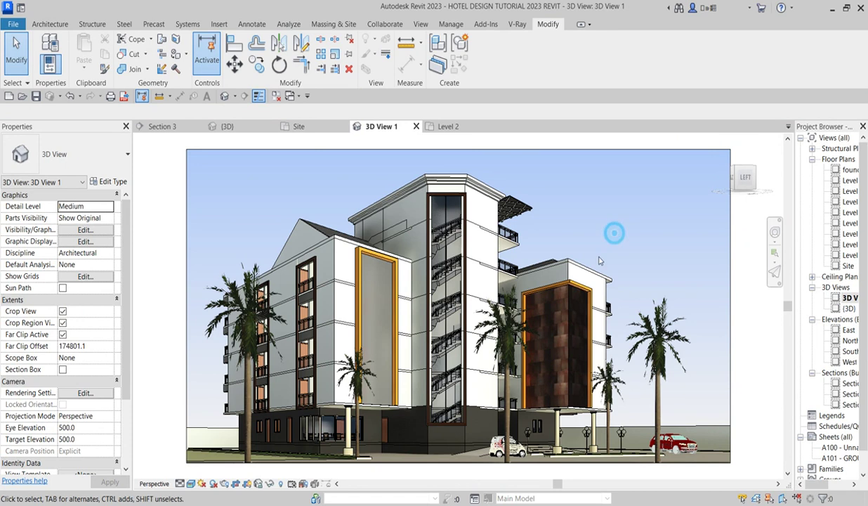
{"action": "scroll", "coordinate": [604, 358], "scroll_direction": "up", "scroll_amount": 3}
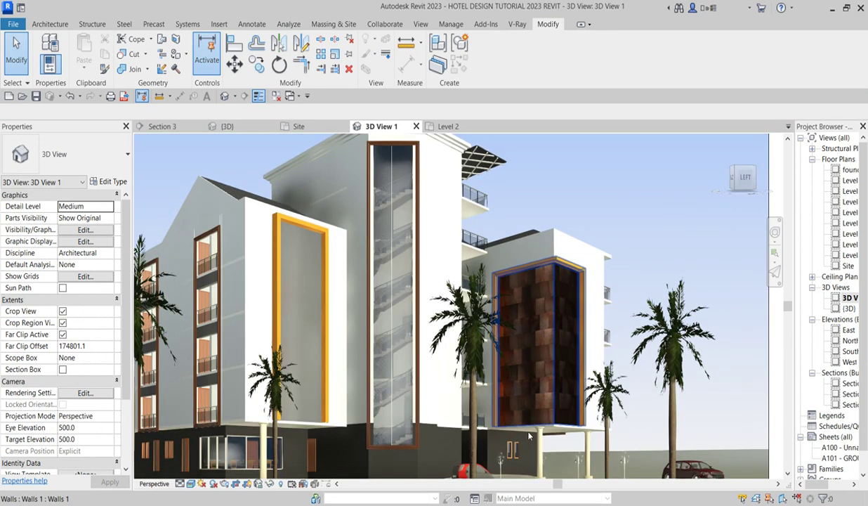
{"action": "scroll", "coordinate": [501, 350], "scroll_direction": "down", "scroll_amount": 3}
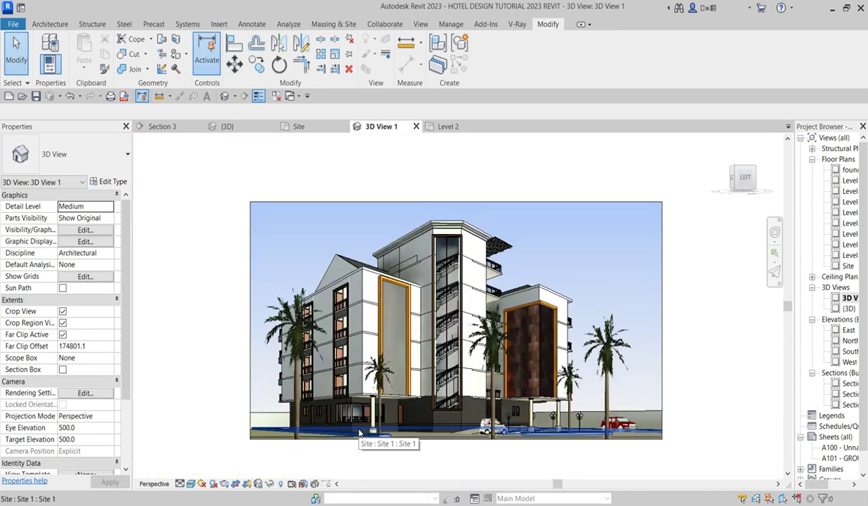
{"action": "scroll", "coordinate": [469, 247], "scroll_direction": "up", "scroll_amount": 2}
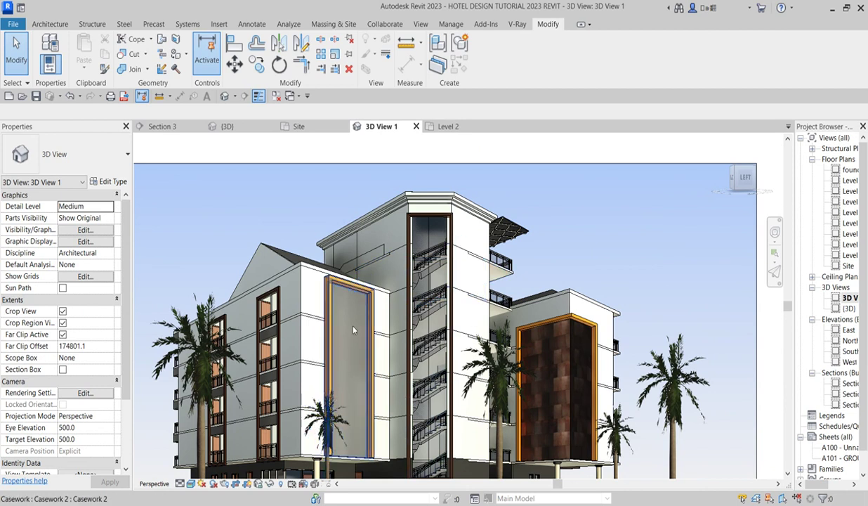
{"action": "scroll", "coordinate": [368, 362], "scroll_direction": "up", "scroll_amount": 3}
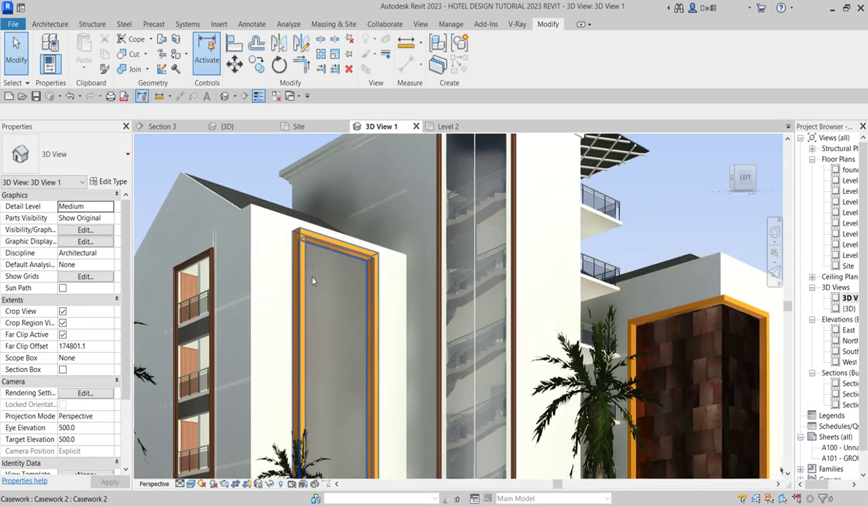
{"action": "scroll", "coordinate": [332, 292], "scroll_direction": "down", "scroll_amount": 3}
- Look over the Level 1 plan, then open the Level 2 plan and zoom to the section line
{"action": "scroll", "coordinate": [333, 372], "scroll_direction": "down", "scroll_amount": 5}
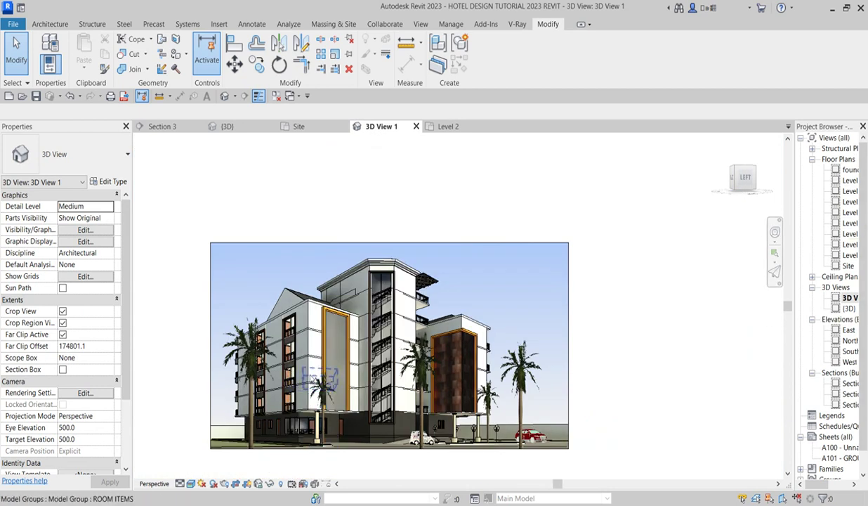
{"action": "double_click", "coordinate": [853, 180]}
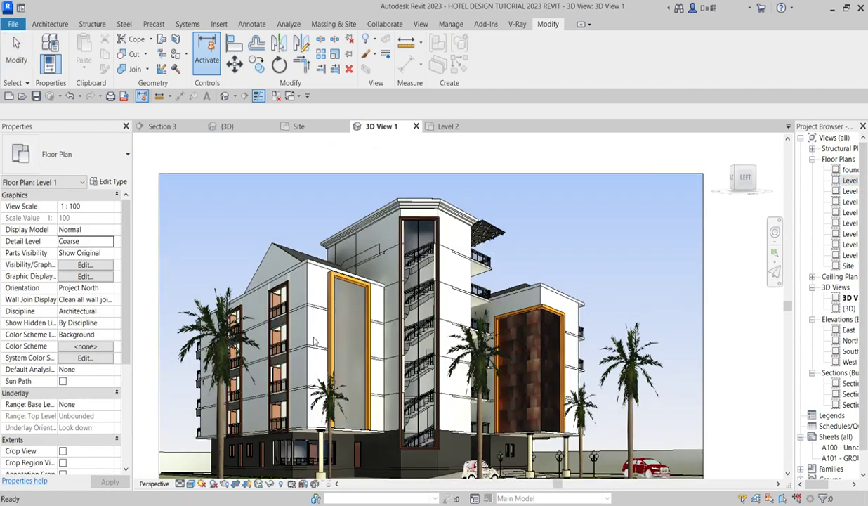
{"action": "scroll", "coordinate": [240, 360], "scroll_direction": "down", "scroll_amount": 6}
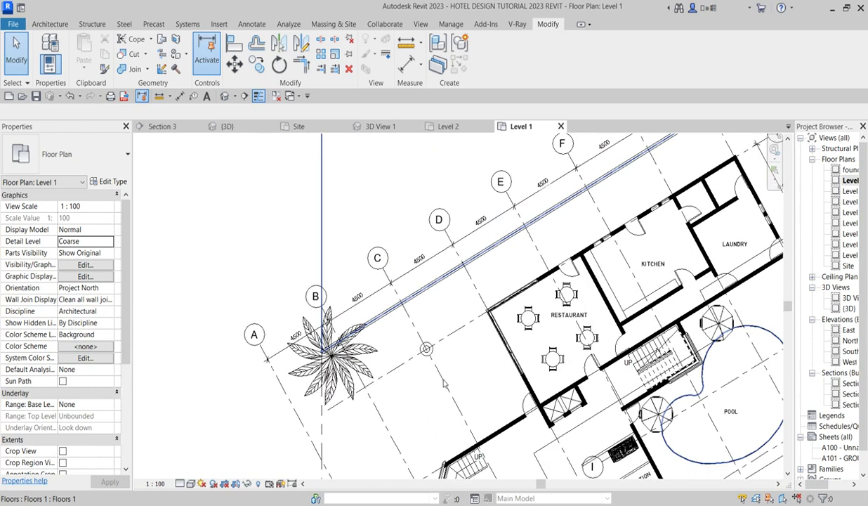
{"action": "scroll", "coordinate": [444, 381], "scroll_direction": "up", "scroll_amount": 3}
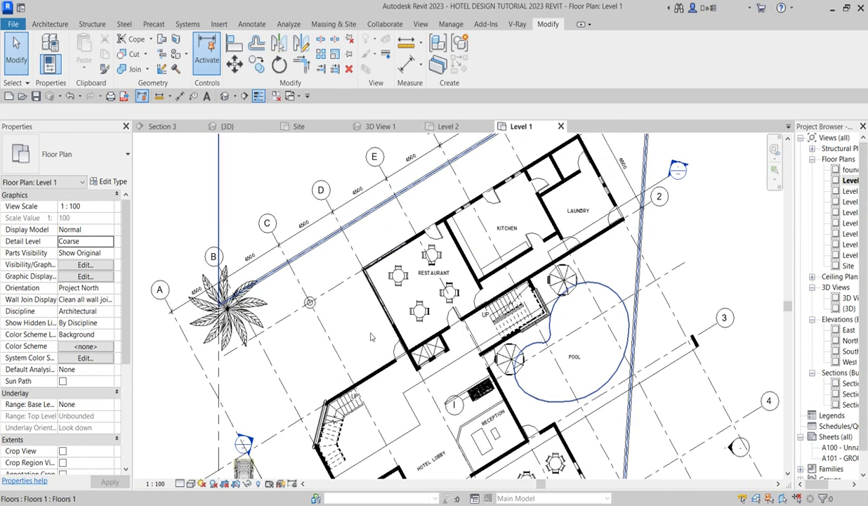
{"action": "scroll", "coordinate": [371, 337], "scroll_direction": "down", "scroll_amount": 3}
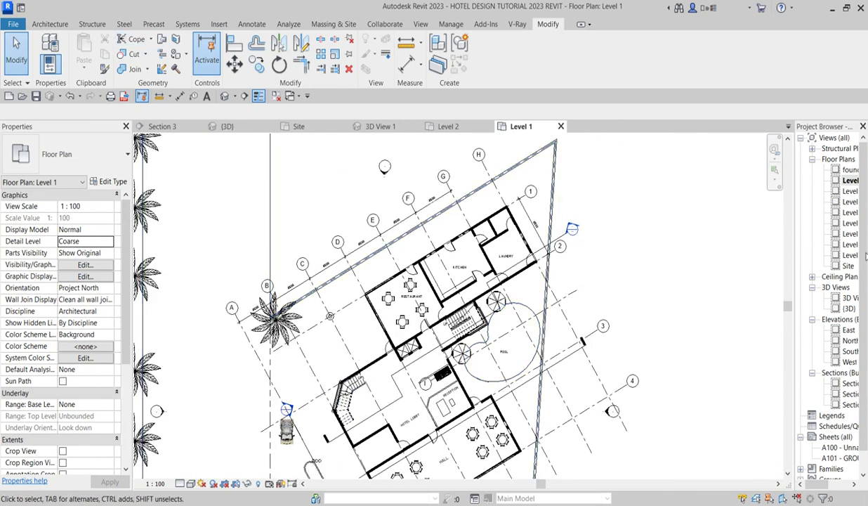
{"action": "double_click", "coordinate": [846, 191]}
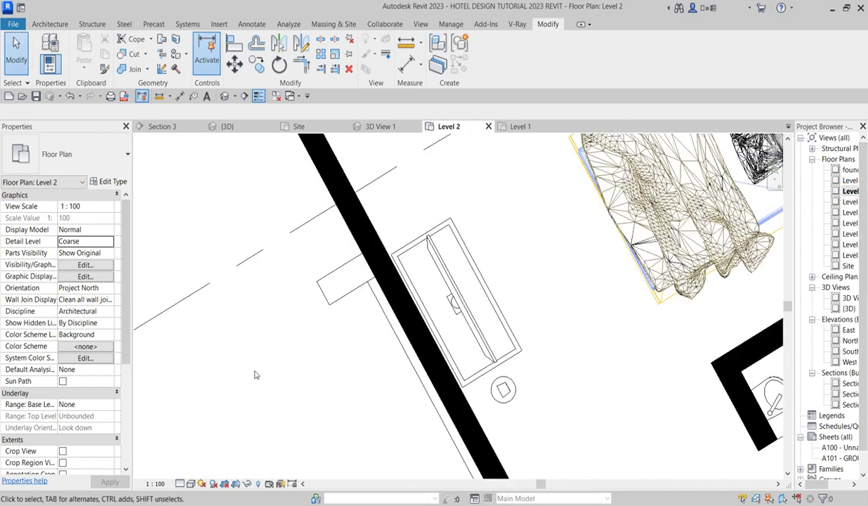
{"action": "scroll", "coordinate": [256, 375], "scroll_direction": "down", "scroll_amount": 5}
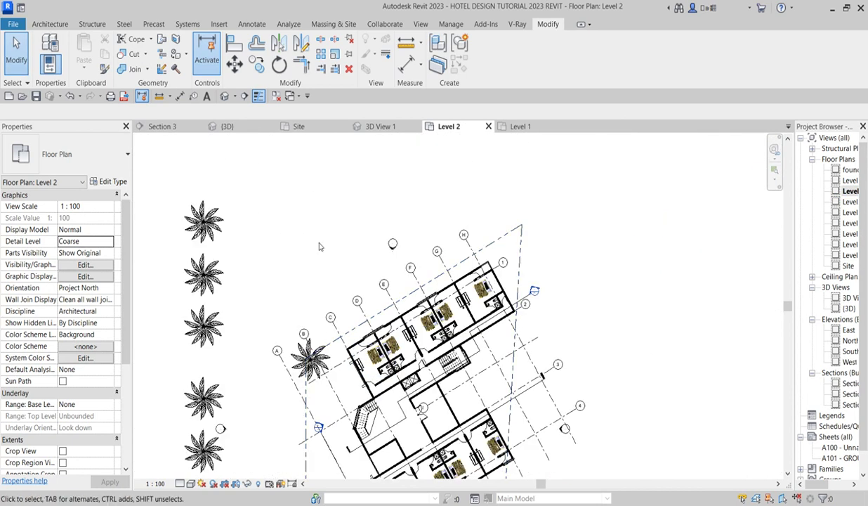
{"action": "scroll", "coordinate": [315, 228], "scroll_direction": "down", "scroll_amount": 2}
{"action": "scroll", "coordinate": [371, 240], "scroll_direction": "up", "scroll_amount": 1}
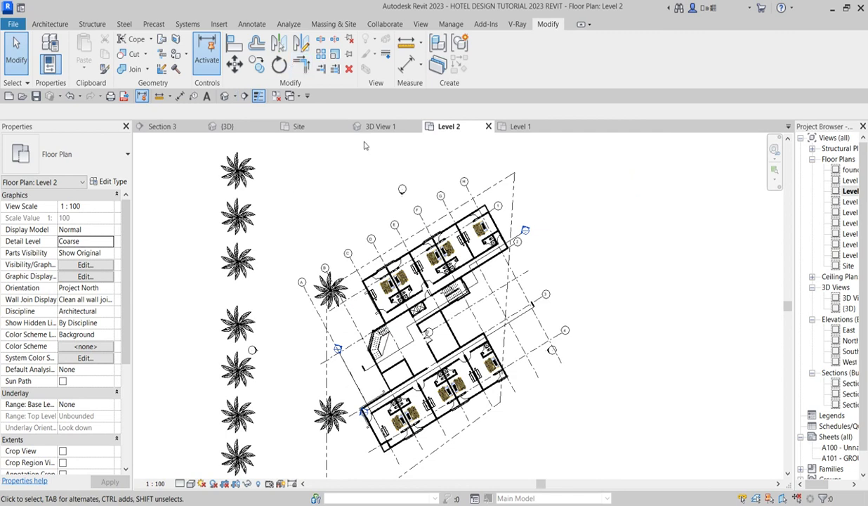
{"action": "scroll", "coordinate": [330, 351], "scroll_direction": "up", "scroll_amount": 3}
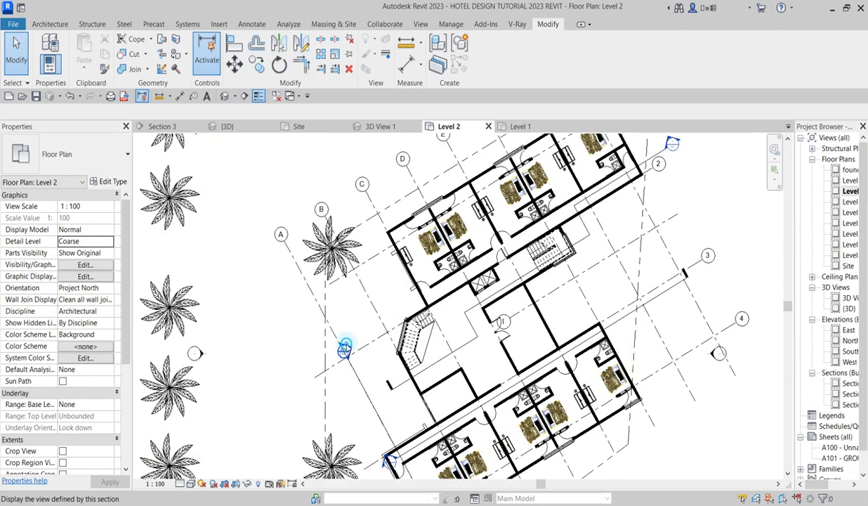
{"action": "scroll", "coordinate": [345, 349], "scroll_direction": "up", "scroll_amount": 3}
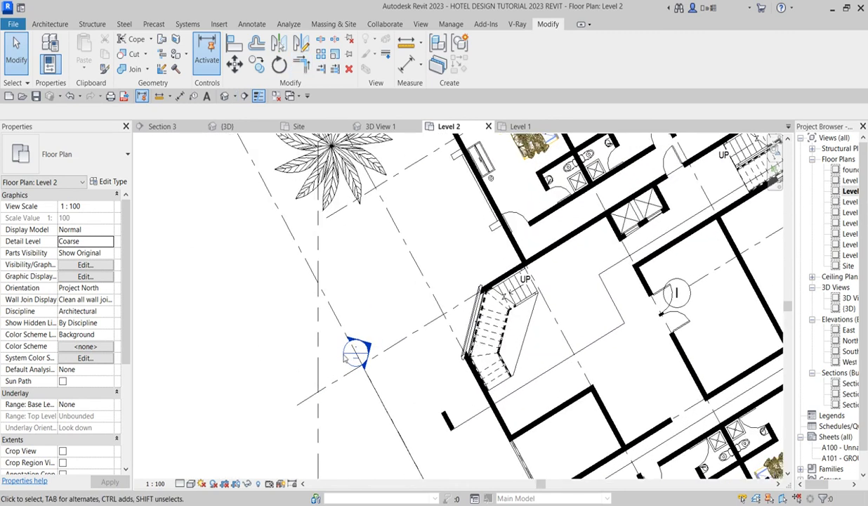
- Drag the Section 2 line's head up-left to extend it past the building, then view the whole plan
{"action": "left_click", "coordinate": [359, 365]}
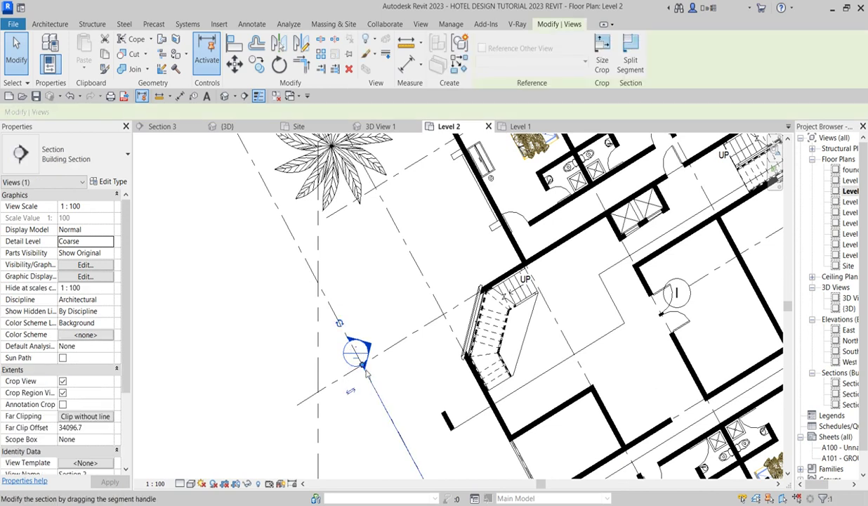
{"action": "left_click_drag", "start_coordinate": [359, 365], "coordinate": [247, 163]}
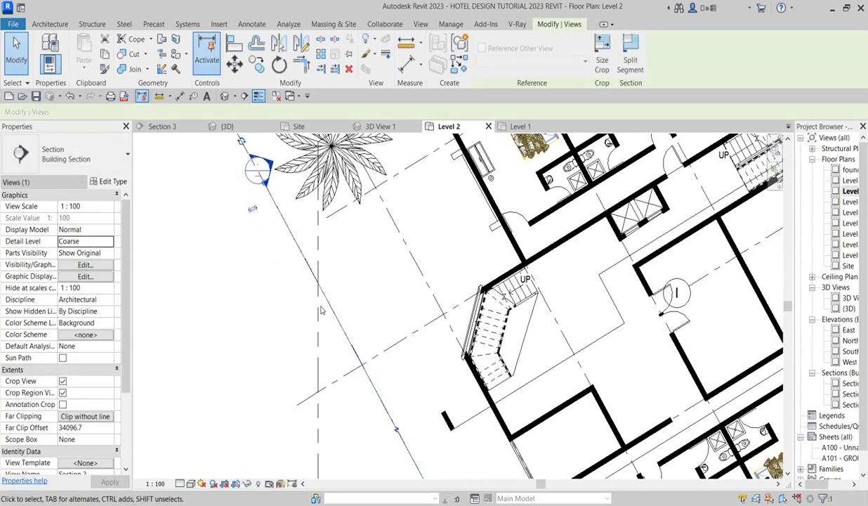
{"action": "scroll", "coordinate": [353, 340], "scroll_direction": "down", "scroll_amount": 3}
{"action": "scroll", "coordinate": [353, 341], "scroll_direction": "down", "scroll_amount": 2}
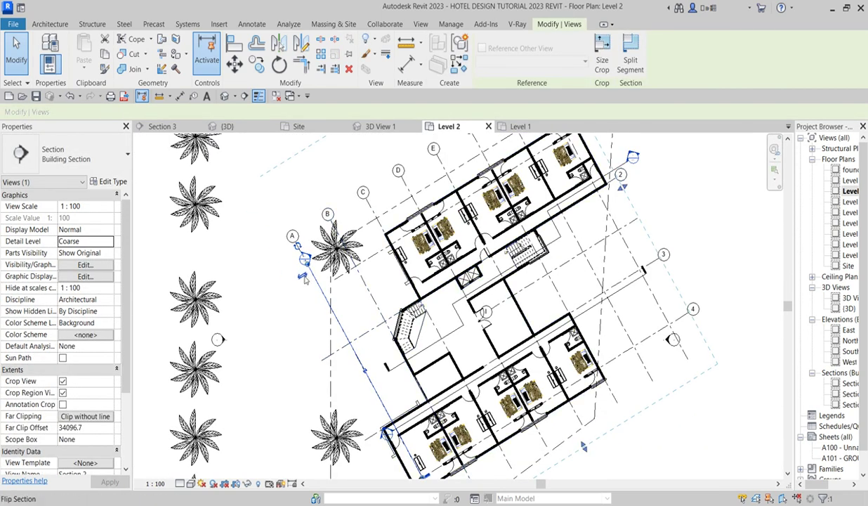
{"action": "middle_click_drag", "start_coordinate": [309, 278], "coordinate": [397, 268]}
{"action": "right_click", "coordinate": [396, 269]}
- Open the Section 2 view, zoom in, and bring up the Architecture tools
{"action": "left_click", "coordinate": [442, 278]}
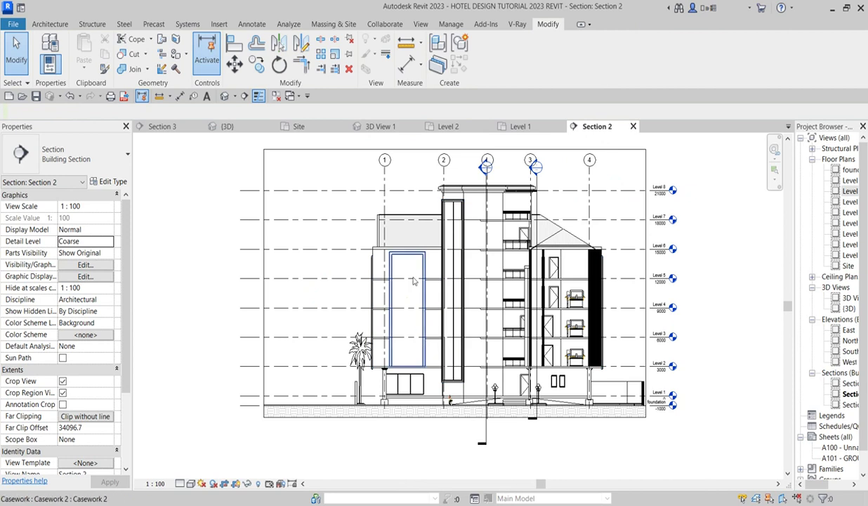
{"action": "scroll", "coordinate": [393, 259], "scroll_direction": "up", "scroll_amount": 2}
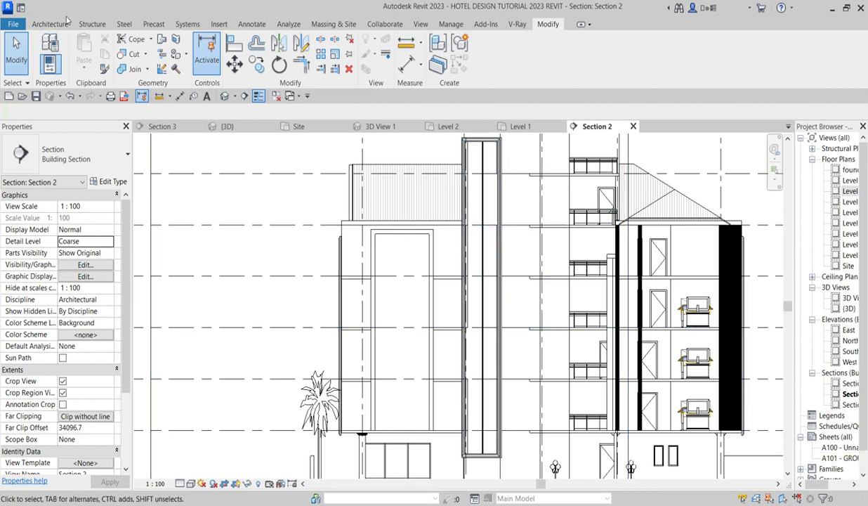
{"action": "left_click", "coordinate": [62, 24]}
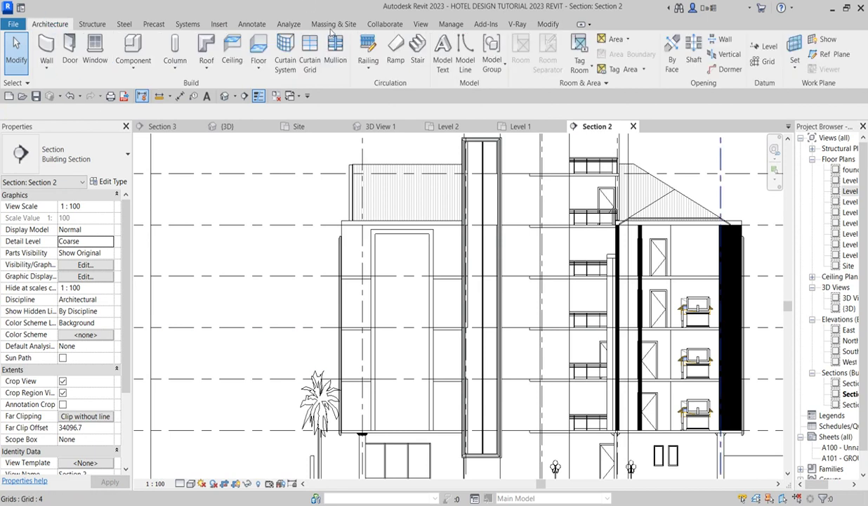
- Start Model Text hosted on a picked plane: the tall facade panel's face
{"action": "left_click", "coordinate": [445, 55]}
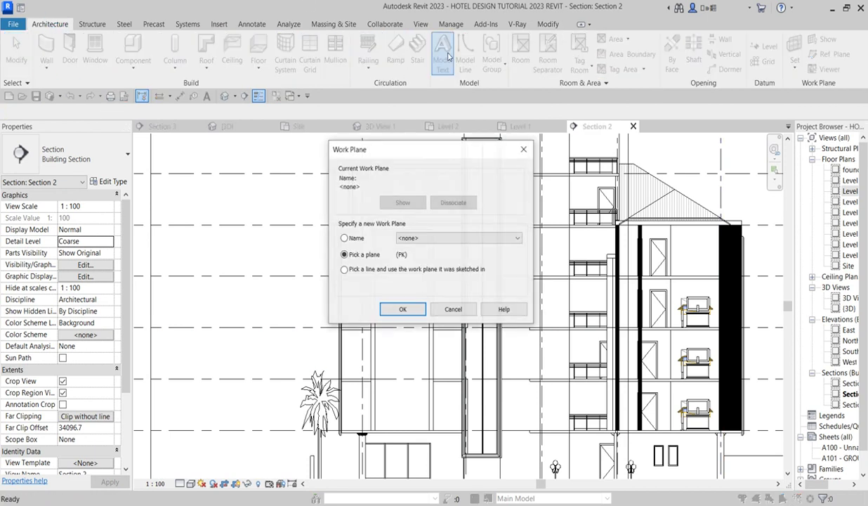
{"action": "left_click", "coordinate": [406, 311]}
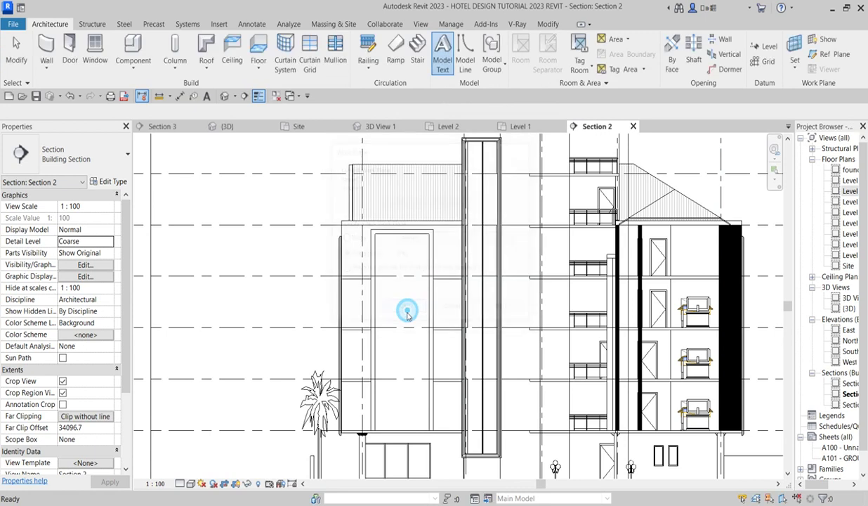
{"action": "left_click", "coordinate": [382, 424]}
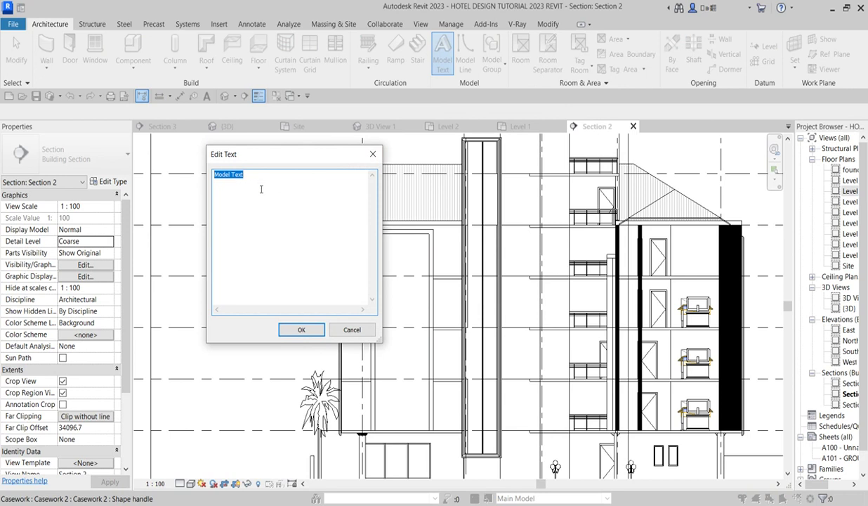
- Enter LIGTH GOLD HOTEL and break LIGTH into one letter per line
{"action": "type", "text": "LIGTH GOLD HOTEL"}
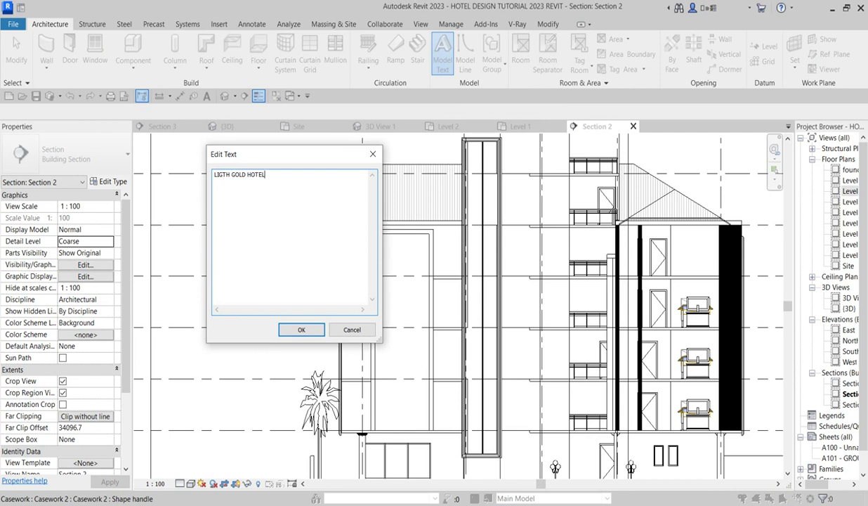
{"action": "left_click", "coordinate": [217, 176]}
{"action": "key", "text": "Return"}
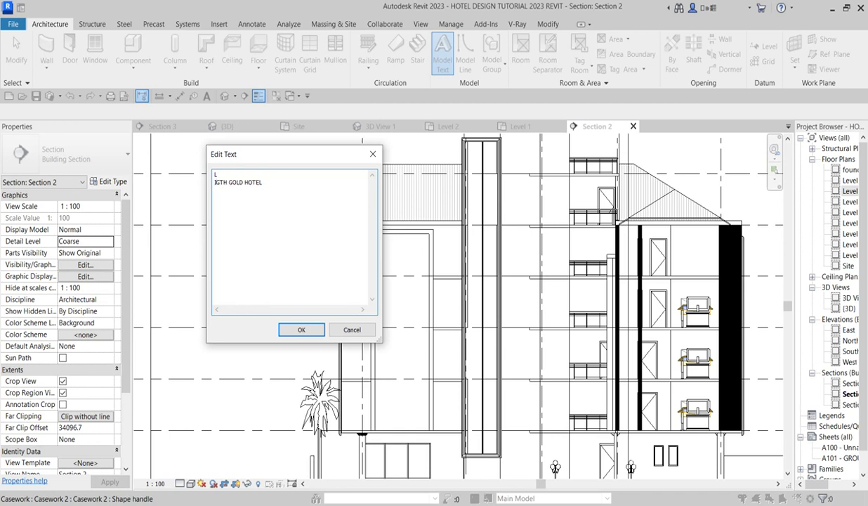
{"action": "key", "text": "Return"}
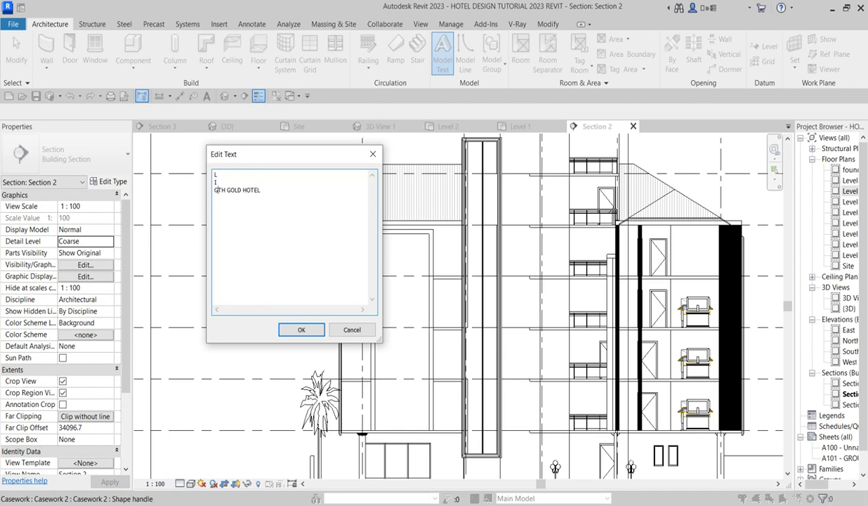
{"action": "key", "text": "Return"}
{"action": "key", "text": "Return"}
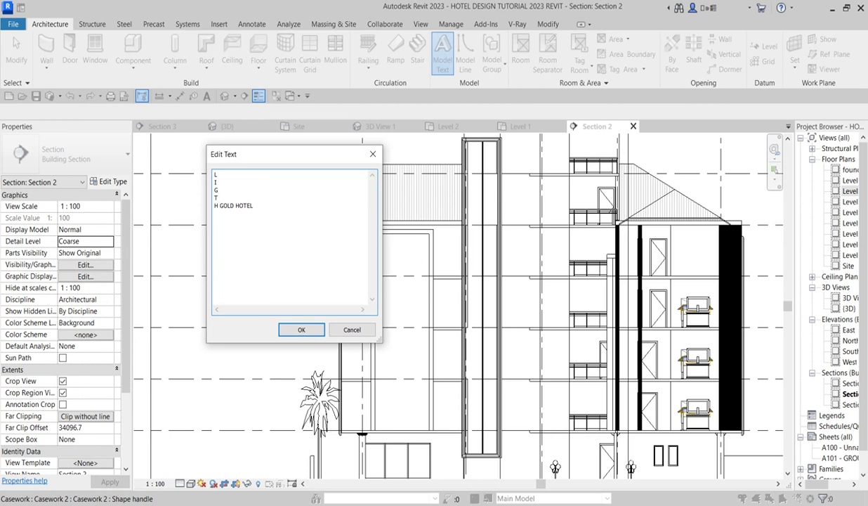
{"action": "key", "text": "Return"}
- Stack GOLD and HOTEL one letter per line, with blank lines between words, and confirm
{"action": "key", "text": "Return"}
{"action": "key", "text": "Right"}
{"action": "key", "text": "Return"}
{"action": "key", "text": "Return"}
{"action": "key", "text": "Return"}
{"action": "key", "text": "Right"}
{"action": "key", "text": "Return"}
{"action": "key", "text": "Return"}
{"action": "key", "text": "BackSpace"}
{"action": "key", "text": "Return"}
{"action": "key", "text": "Return"}
{"action": "key", "text": "Right"}
{"action": "key", "text": "Return"}
{"action": "left_click", "coordinate": [302, 328]}
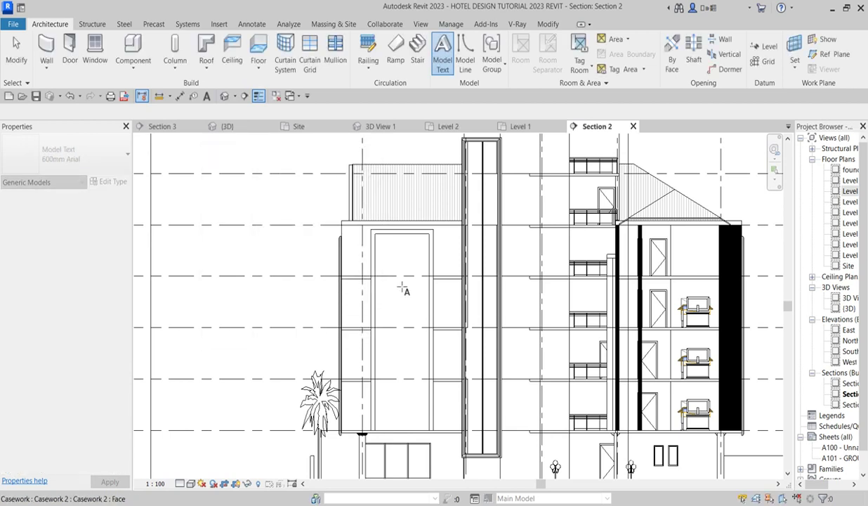
- Cancel the unplaced model text and delete the elements boxed near the building's upper left
{"action": "key", "text": "Escape"}
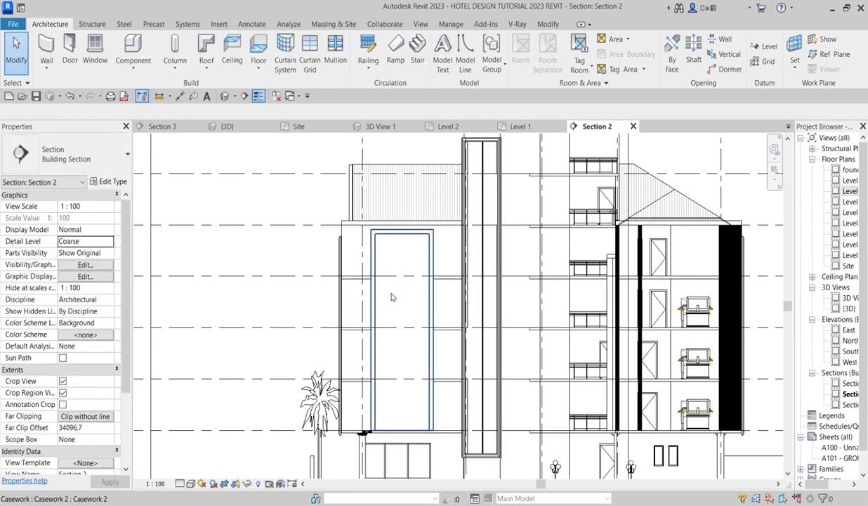
{"action": "scroll", "coordinate": [395, 295], "scroll_direction": "down", "scroll_amount": 3}
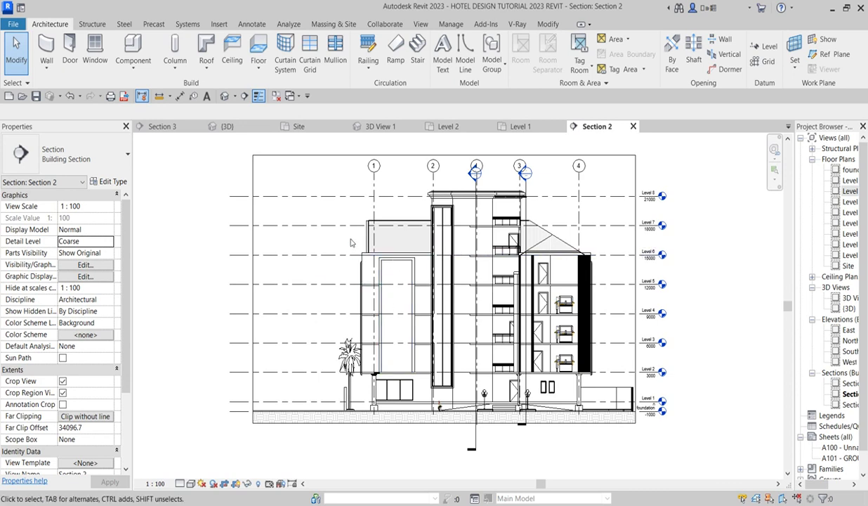
{"action": "left_click_drag", "start_coordinate": [349, 236], "coordinate": [393, 379]}
{"action": "key", "text": "Delete"}
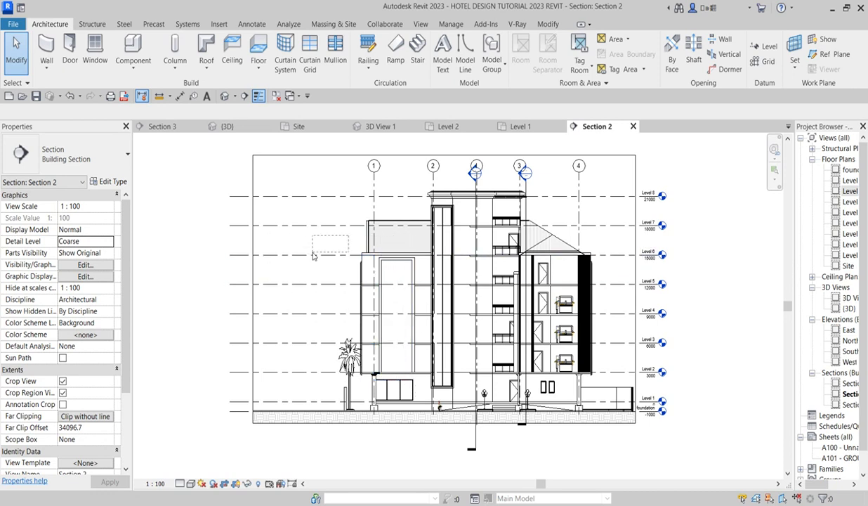
{"action": "scroll", "coordinate": [398, 276], "scroll_direction": "up", "scroll_amount": 2}
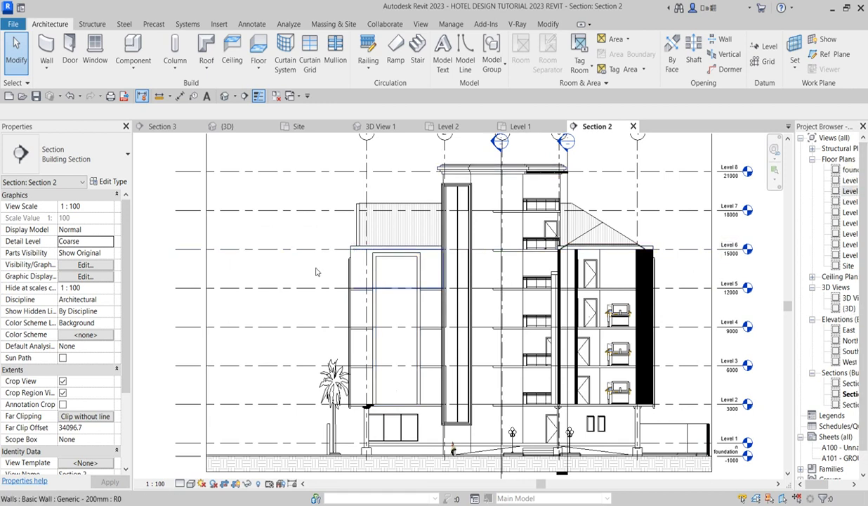
- Restart Model Text on a picked plane, the facade panel's face
{"action": "left_click", "coordinate": [442, 53]}
{"action": "left_click", "coordinate": [395, 309]}
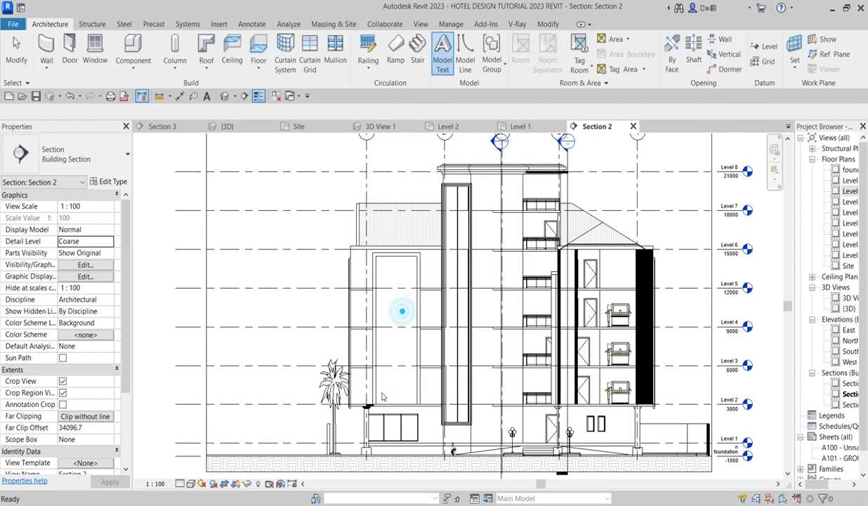
{"action": "left_click", "coordinate": [387, 403]}
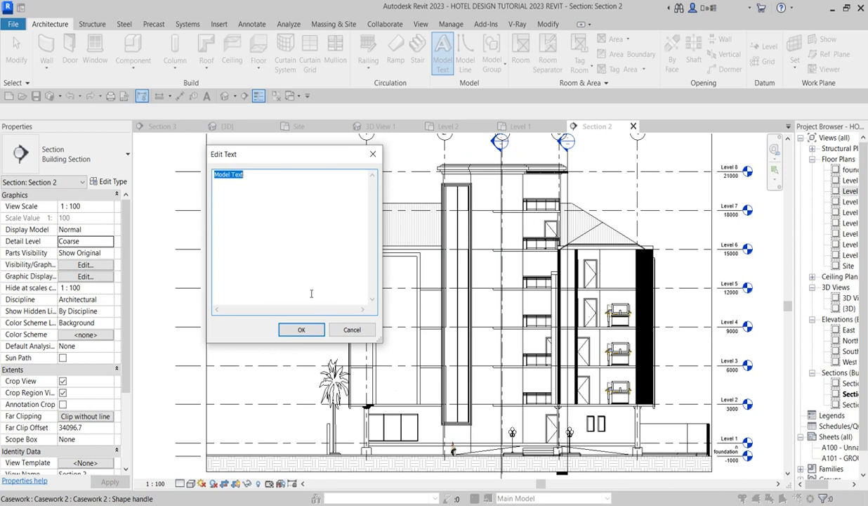
- Enter LIGTH GOLD HOTEL and put each letter of LIGTH on its own line
{"action": "type", "text": "LIGTH GOLD HOTEL"}
{"action": "left_click", "coordinate": [221, 178]}
{"action": "key", "text": "Return"}
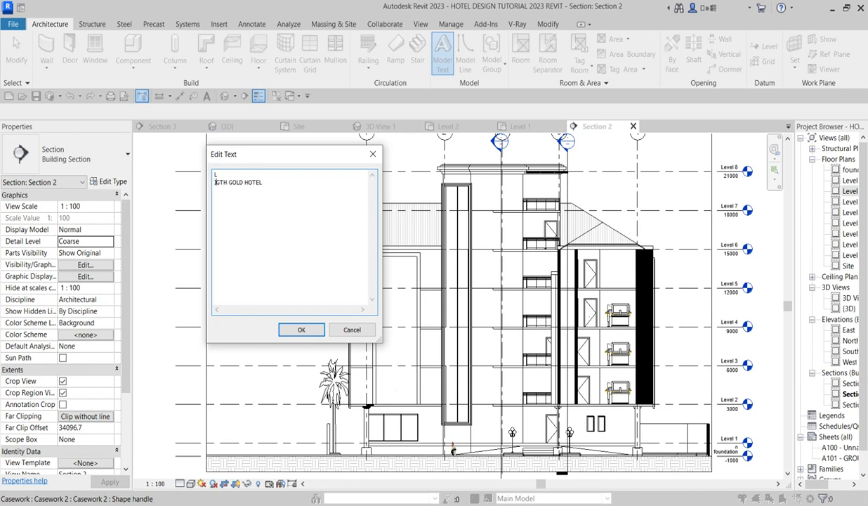
{"action": "key", "text": "Right"}
{"action": "key", "text": "Return"}
{"action": "key", "text": "Right"}
{"action": "key", "text": "Return"}
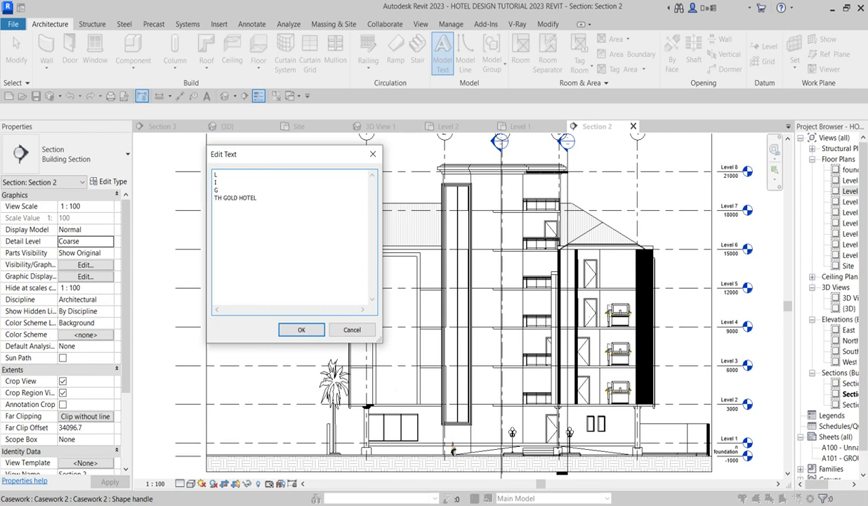
{"action": "key", "text": "Return"}
{"action": "key", "text": "Return"}
- Stack GOLD and HOTEL one letter per line with blank lines between words, and confirm
{"action": "key", "text": "Return"}
{"action": "key", "text": "Delete"}
{"action": "key", "text": "Return"}
{"action": "key", "text": "Return"}
{"action": "key", "text": "Right"}
{"action": "key", "text": "Return"}
{"action": "key", "text": "Right"}
{"action": "key", "text": "Return"}
{"action": "key", "text": "Right"}
{"action": "key", "text": "Return"}
{"action": "key", "text": "Return"}
{"action": "key", "text": "Return"}
{"action": "key", "text": "Right"}
{"action": "key", "text": "Return"}
{"action": "left_click", "coordinate": [314, 329]}
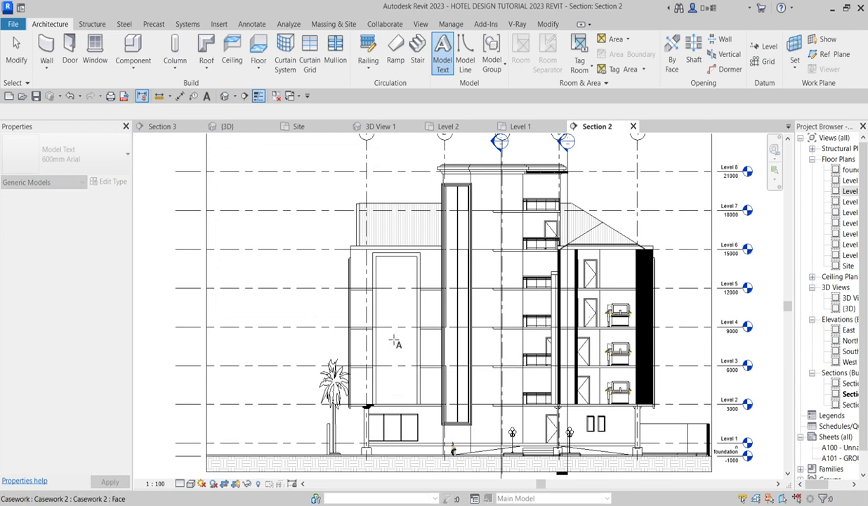
- Cancel placing the stacked text, select the ROOM ITEMS group, and view the whole section
{"action": "key", "text": "Escape"}
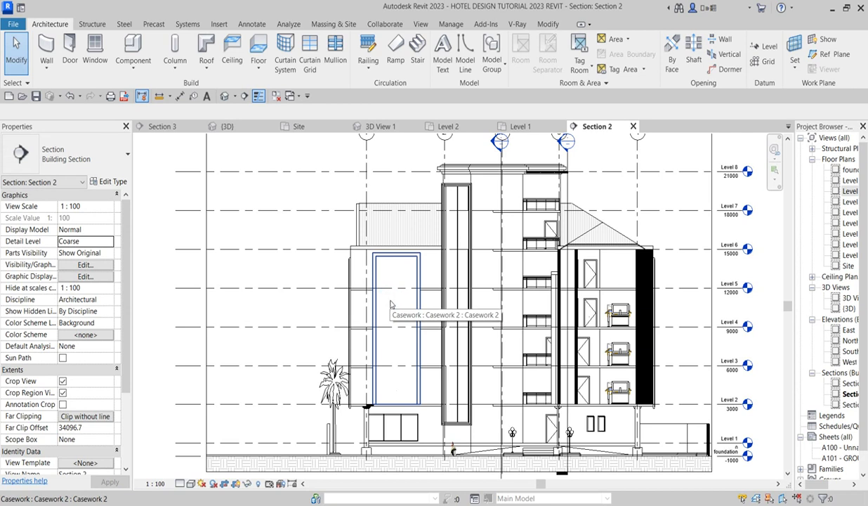
{"action": "scroll", "coordinate": [391, 304], "scroll_direction": "up", "scroll_amount": 2}
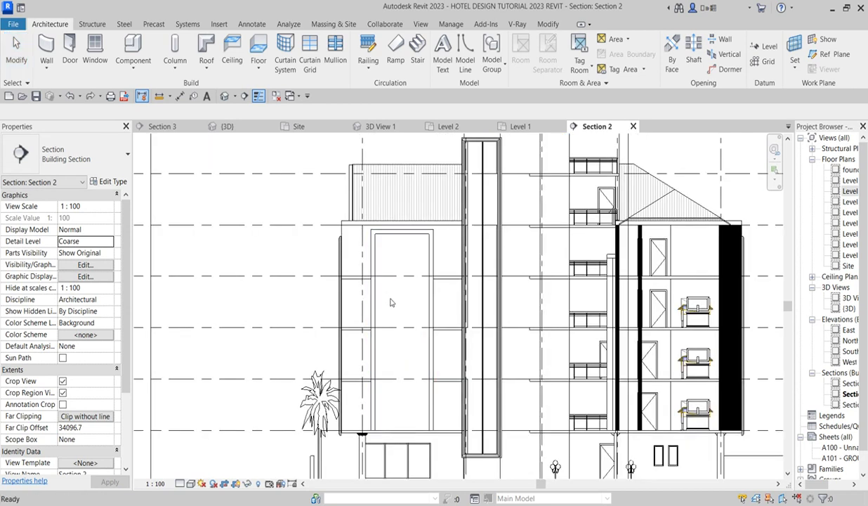
{"action": "left_click", "coordinate": [398, 429]}
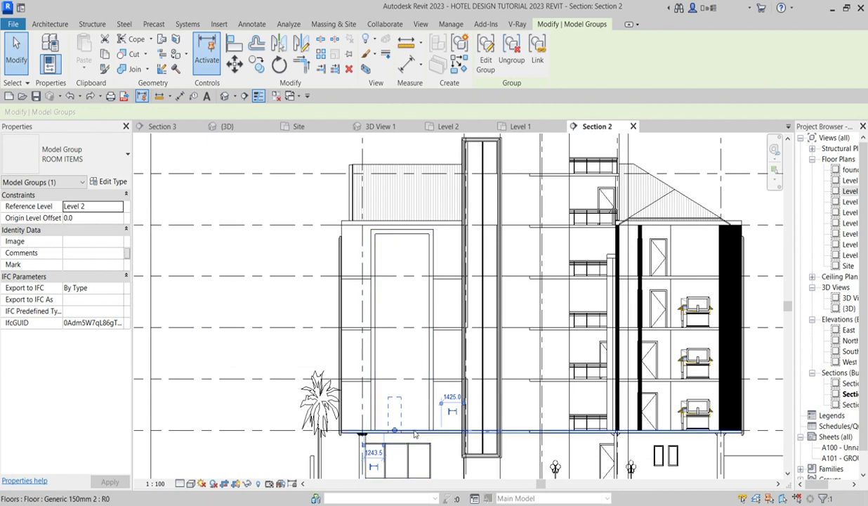
{"action": "scroll", "coordinate": [415, 434], "scroll_direction": "down", "scroll_amount": 3}
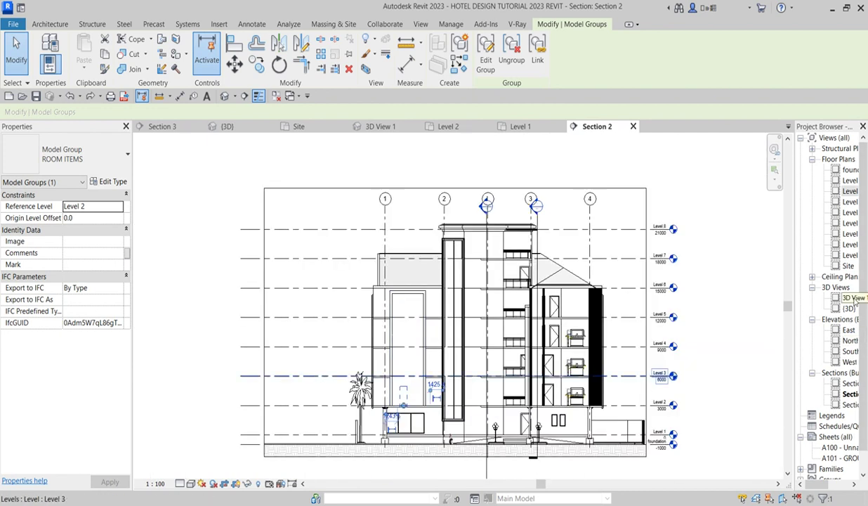
{"action": "double_click", "coordinate": [849, 308]}
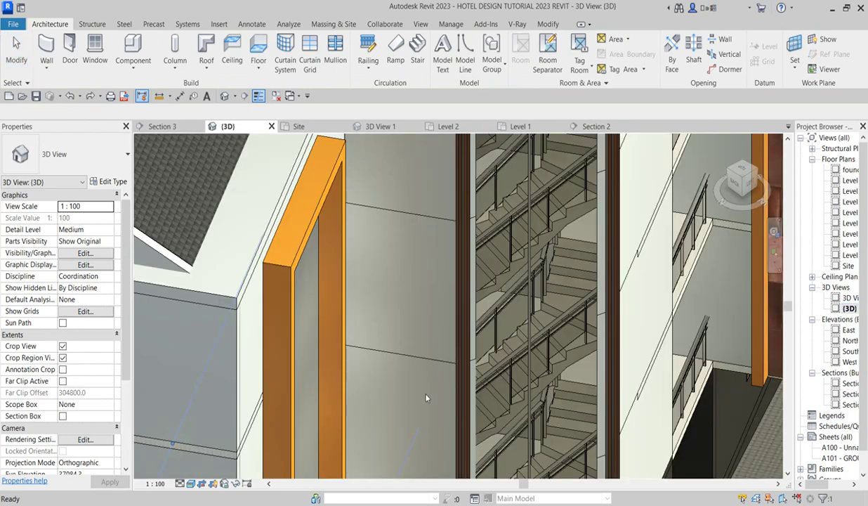
{"action": "left_click", "coordinate": [321, 306]}
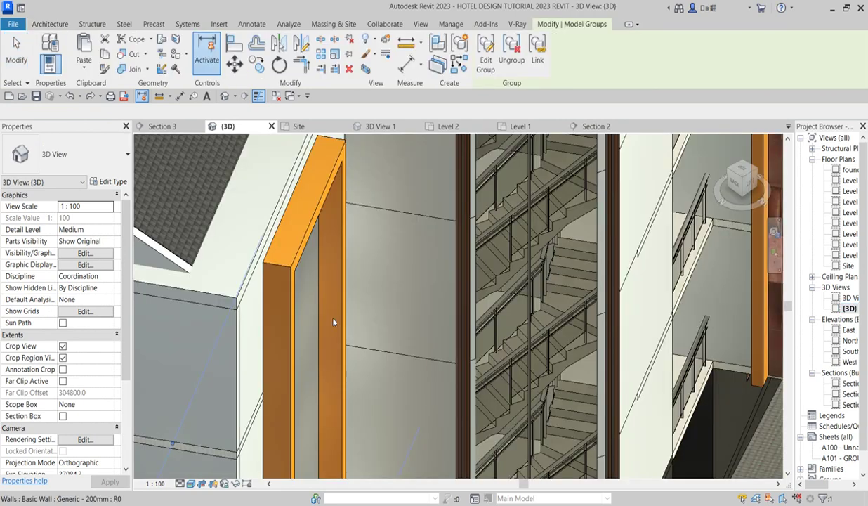
{"action": "scroll", "coordinate": [315, 321], "scroll_direction": "down", "scroll_amount": 4}
{"action": "scroll", "coordinate": [322, 397], "scroll_direction": "down", "scroll_amount": 3}
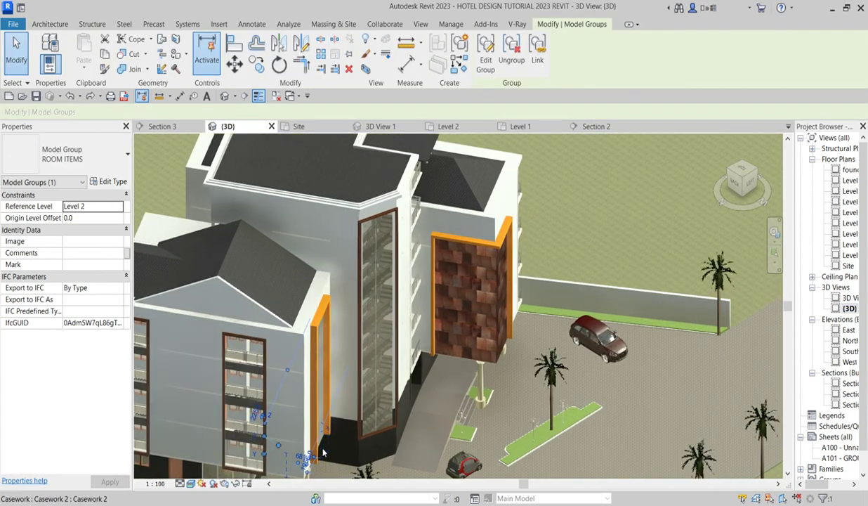
{"action": "scroll", "coordinate": [316, 373], "scroll_direction": "up", "scroll_amount": 8}
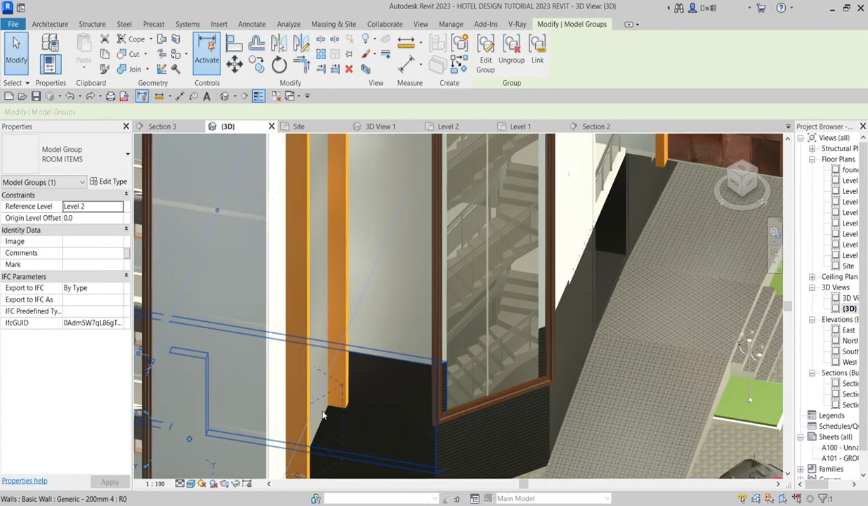
{"action": "left_click", "coordinate": [314, 317]}
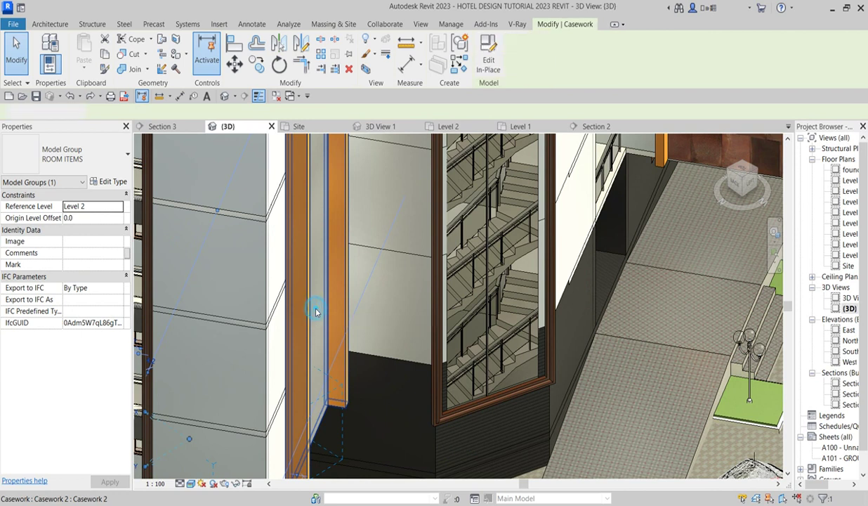
{"action": "left_click", "coordinate": [397, 297]}
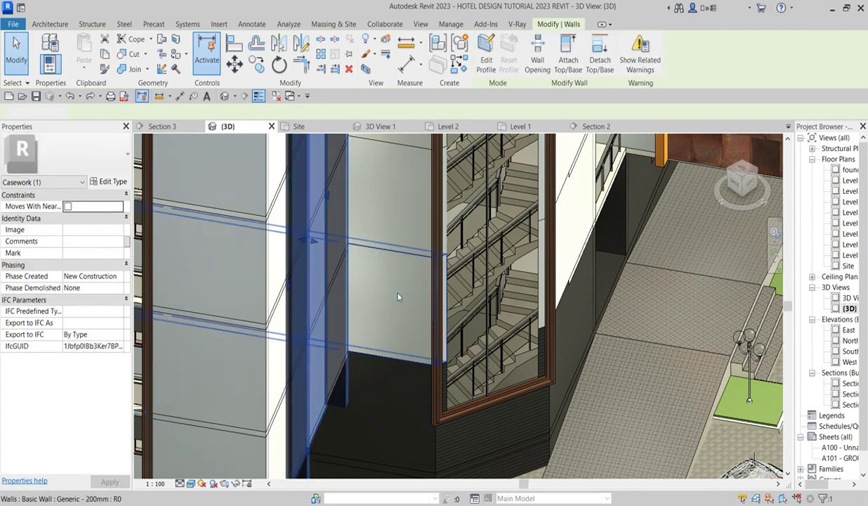
{"action": "double_click", "coordinate": [306, 279]}
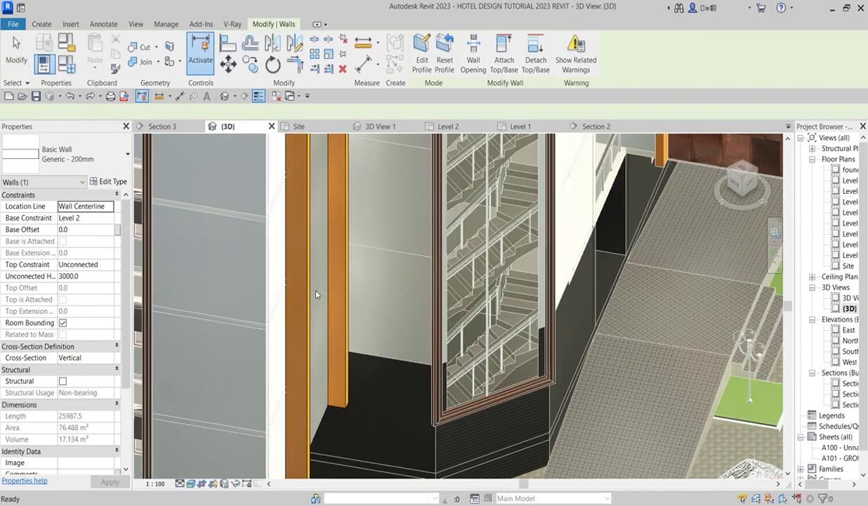
{"action": "left_click", "coordinate": [318, 340]}
{"action": "key", "text": "Escape"}
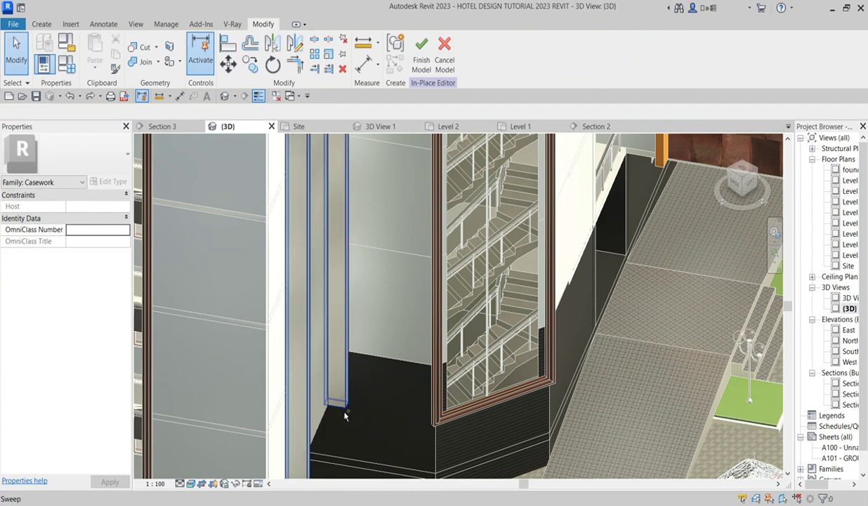
{"action": "scroll", "coordinate": [453, 386], "scroll_direction": "down", "scroll_amount": 4}
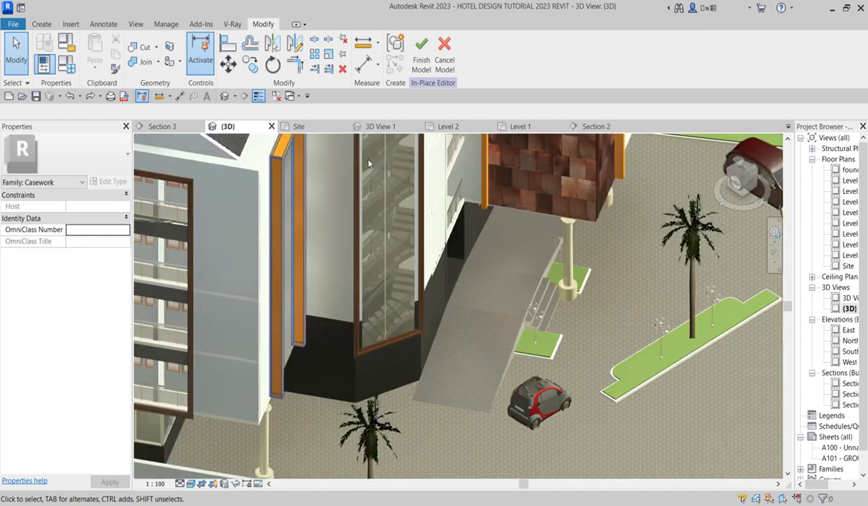
{"action": "left_click", "coordinate": [421, 52]}
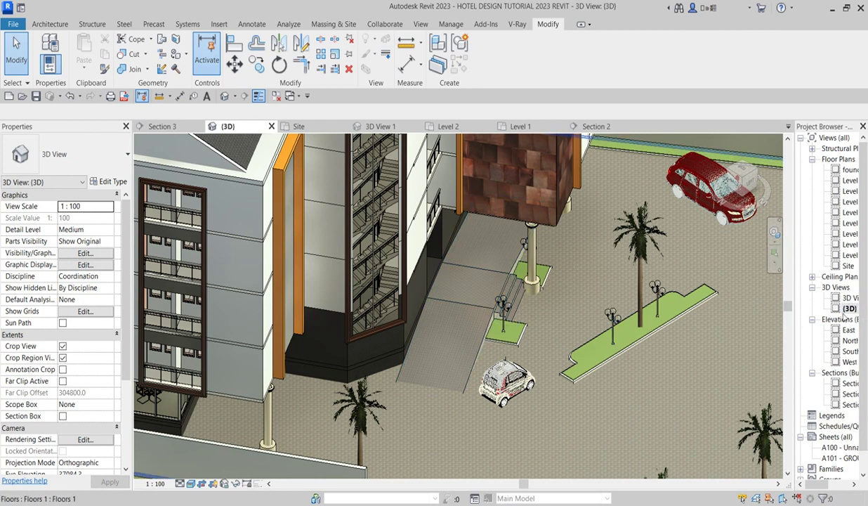
- Open the Section 2 view from the Project Browser and bring up the Architecture tools
{"action": "double_click", "coordinate": [852, 404]}
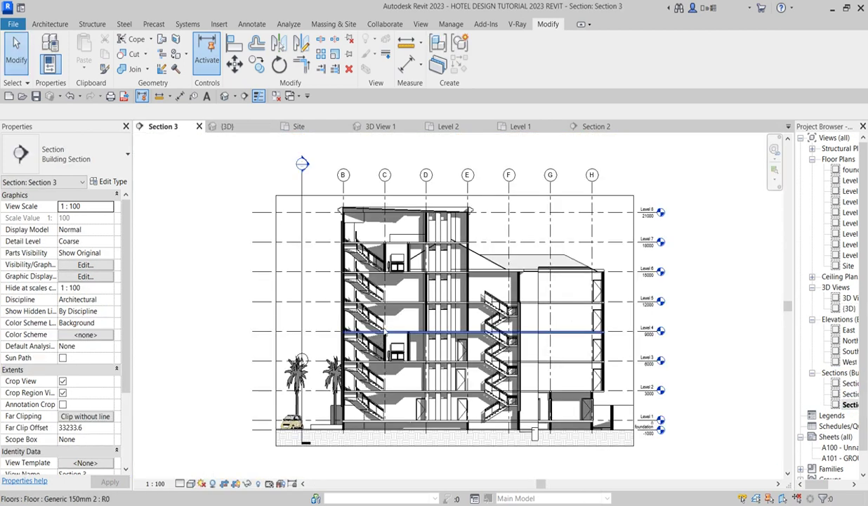
{"action": "double_click", "coordinate": [853, 393]}
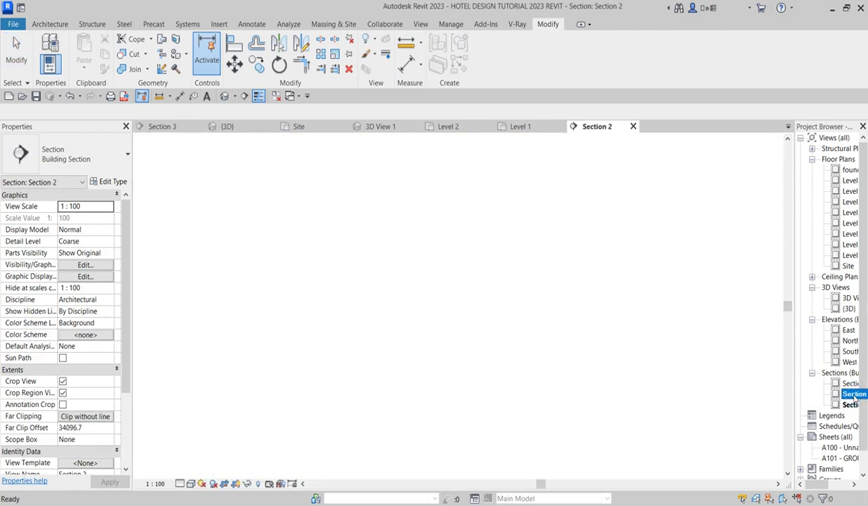
{"action": "scroll", "coordinate": [415, 300], "scroll_direction": "up", "scroll_amount": 2}
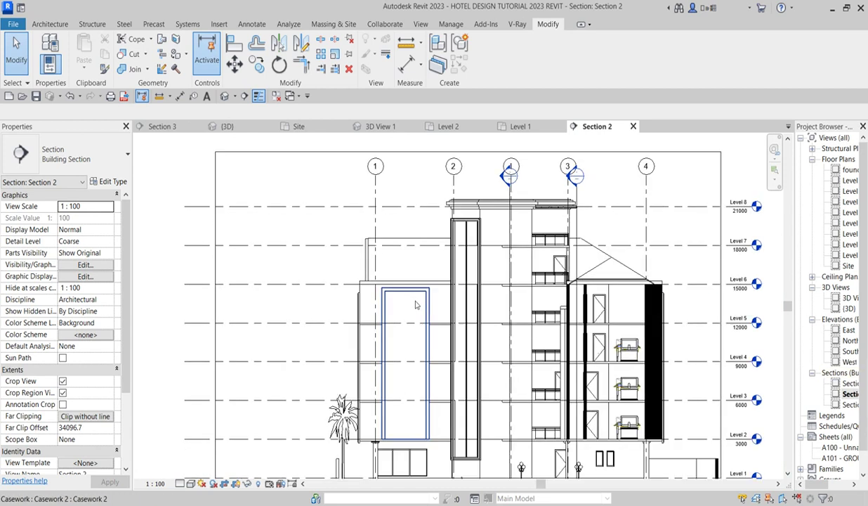
{"action": "left_click", "coordinate": [60, 25]}
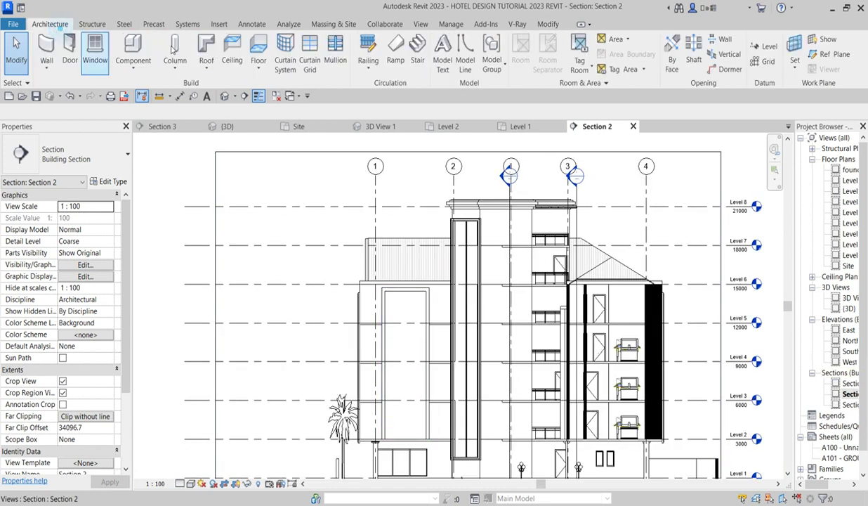
- Start Model Text and browse the named work planes, then cancel the choice
{"action": "left_click", "coordinate": [445, 63]}
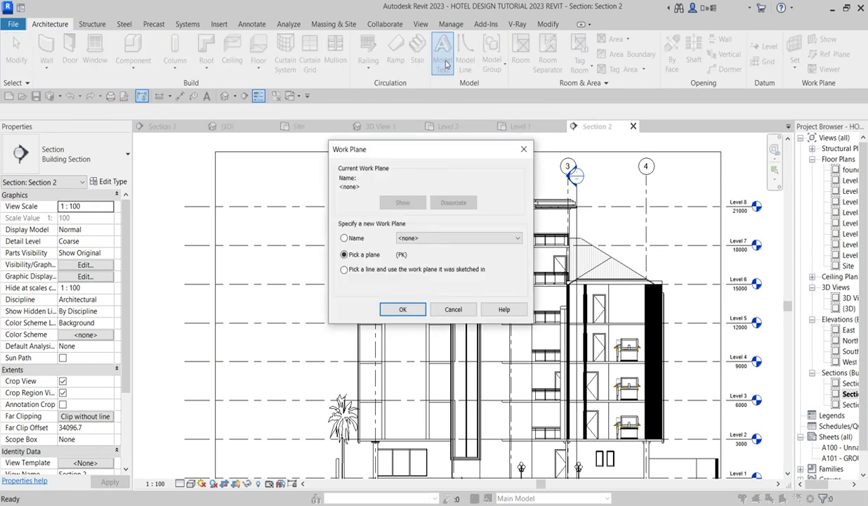
{"action": "left_click", "coordinate": [403, 309]}
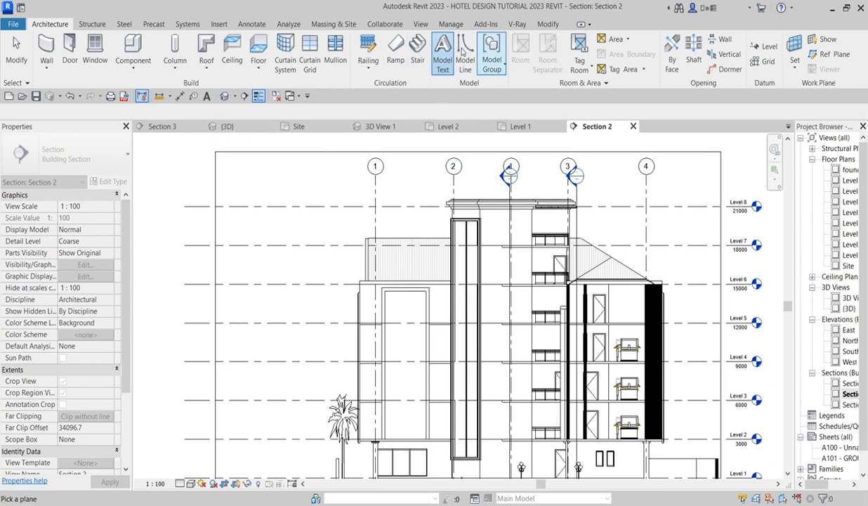
{"action": "left_click", "coordinate": [443, 45]}
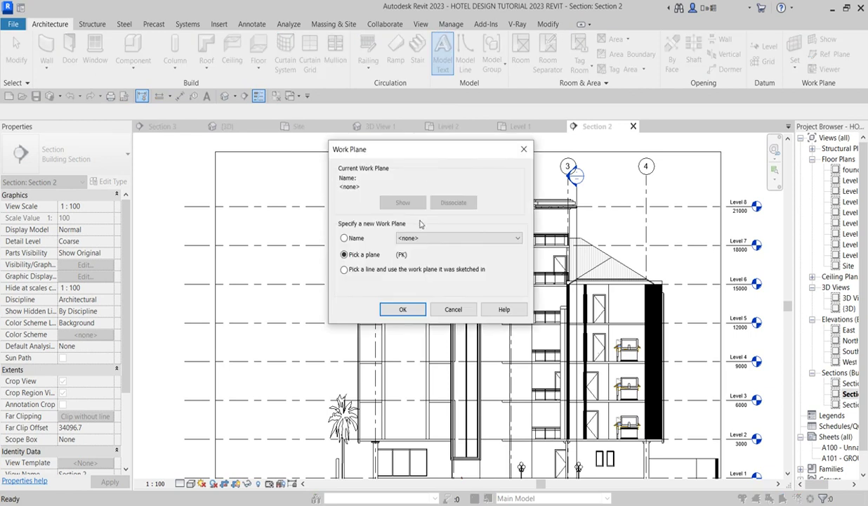
{"action": "left_click", "coordinate": [501, 240]}
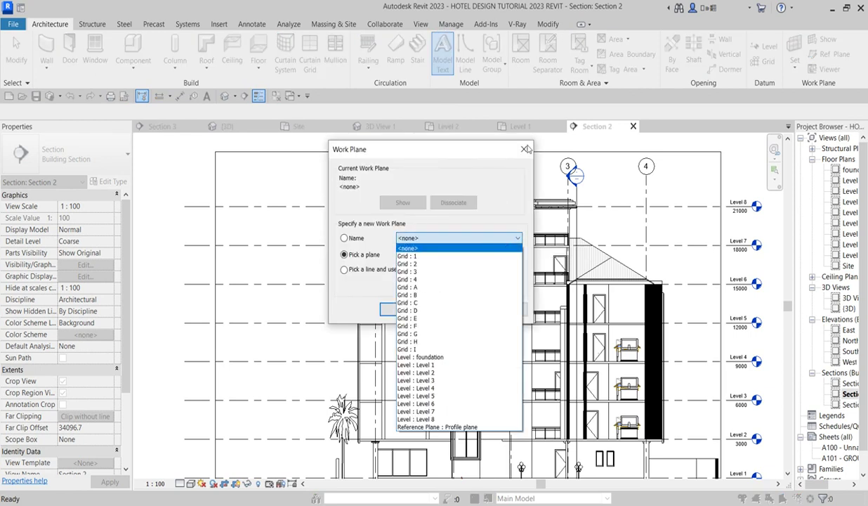
{"action": "left_click", "coordinate": [526, 149]}
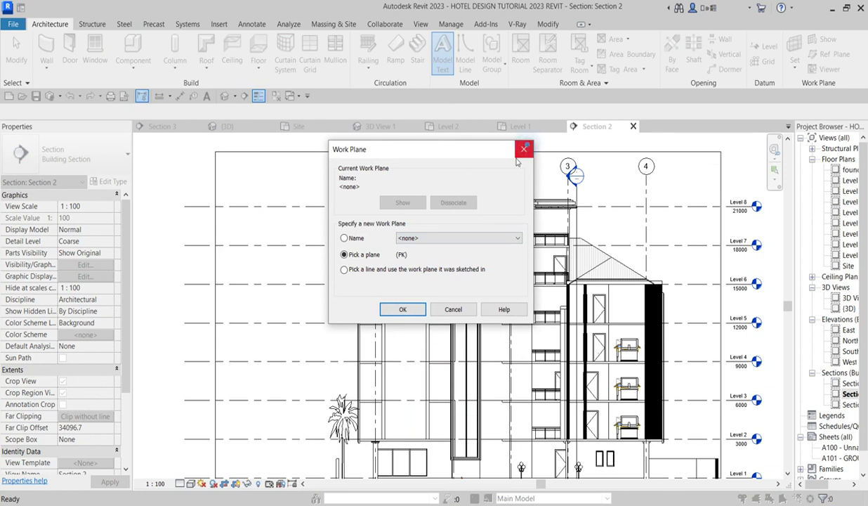
{"action": "left_click", "coordinate": [467, 310]}
- Restart Model Text and confirm 'Pick a plane' in the Work Plane dialog
{"action": "left_click", "coordinate": [442, 53]}
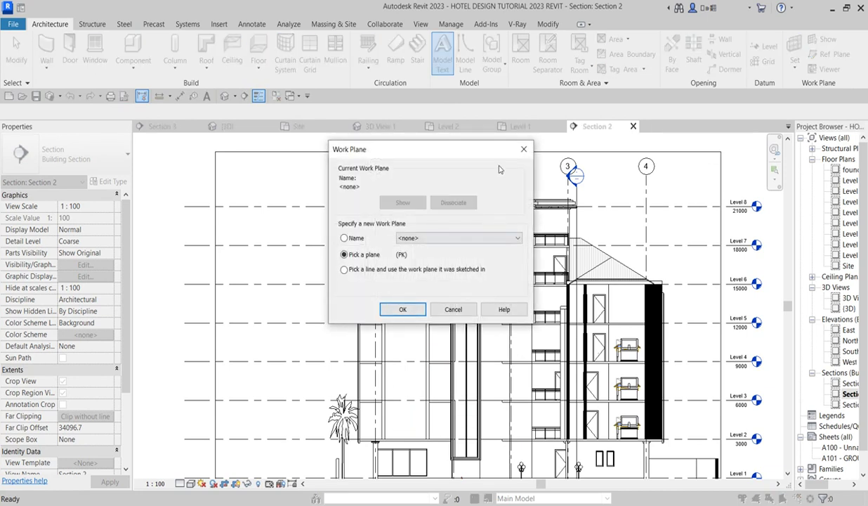
{"action": "left_click", "coordinate": [523, 149]}
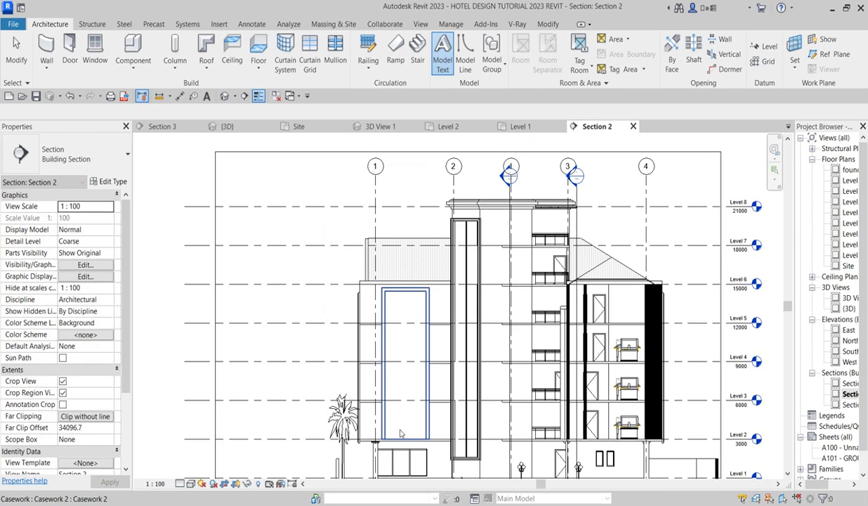
{"action": "left_click", "coordinate": [441, 50]}
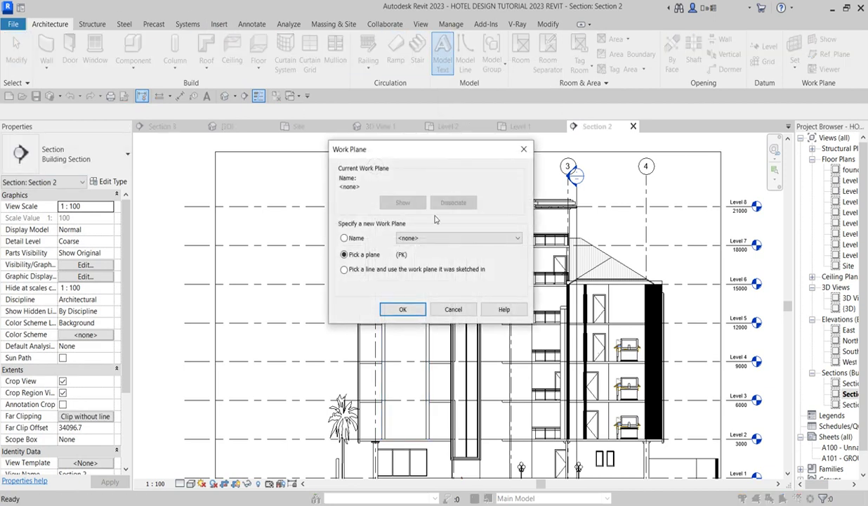
{"action": "left_click", "coordinate": [405, 309]}
- Place the default 'Model Text' vertically on the tall facade panel's face
{"action": "left_click", "coordinate": [407, 301]}
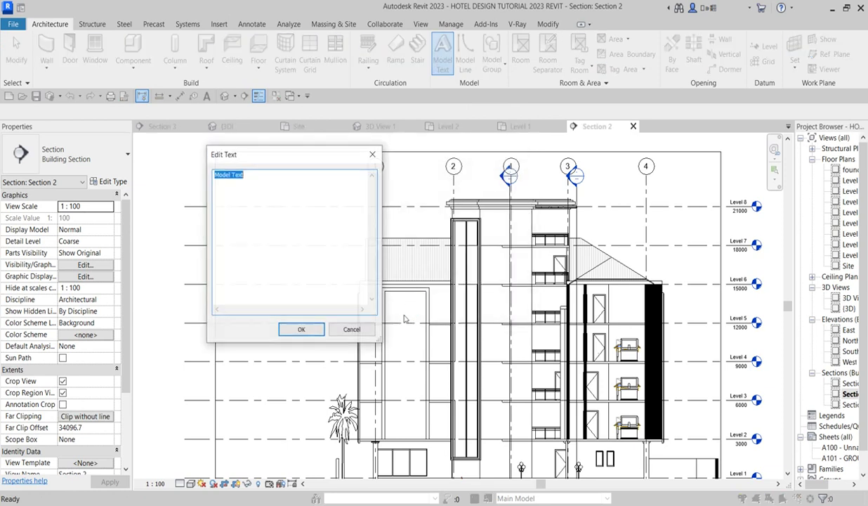
{"action": "left_click", "coordinate": [298, 330]}
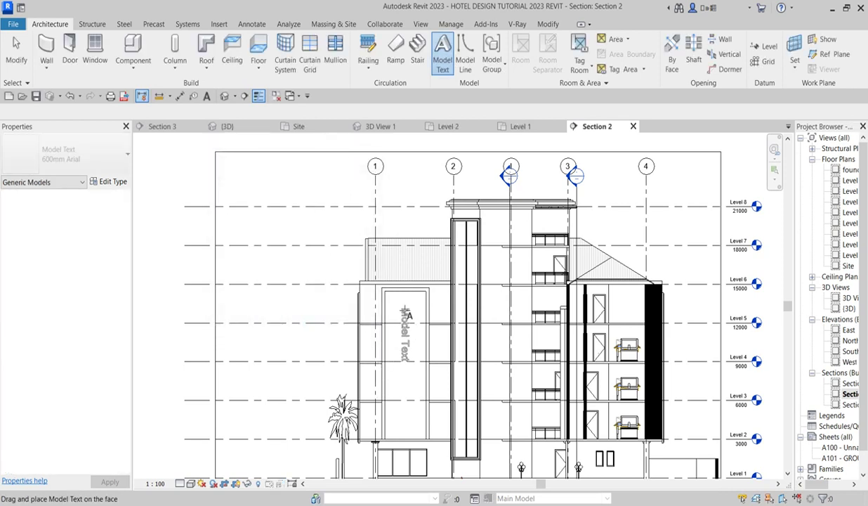
{"action": "left_click", "coordinate": [405, 307]}
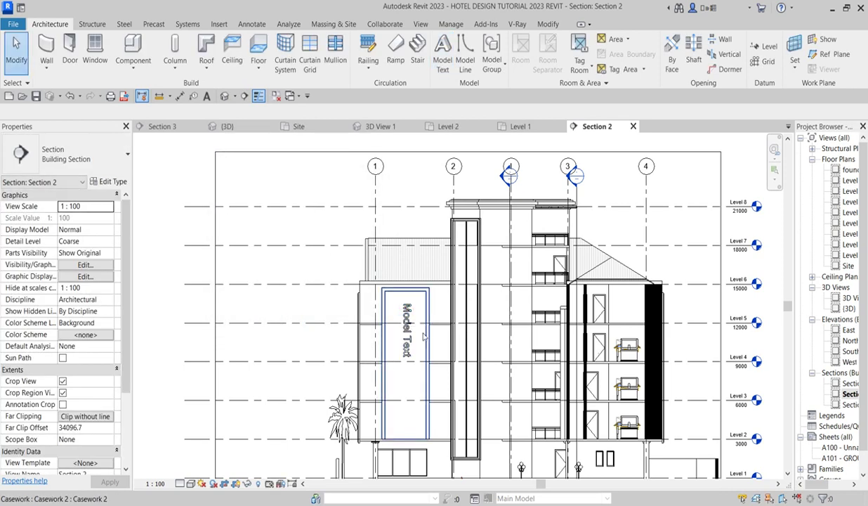
{"action": "scroll", "coordinate": [412, 323], "scroll_direction": "up", "scroll_amount": 2}
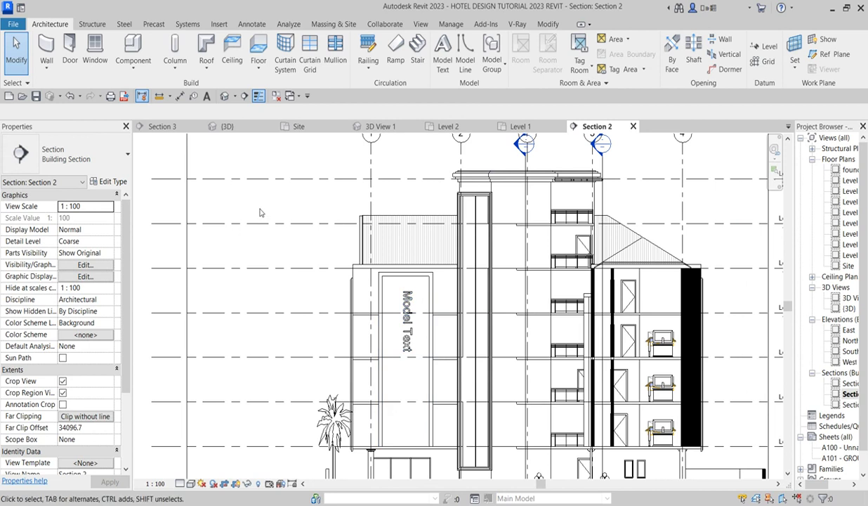
- Set the text's Horizontal Align to Right and open its Text field for editing
{"action": "left_click", "coordinate": [410, 304]}
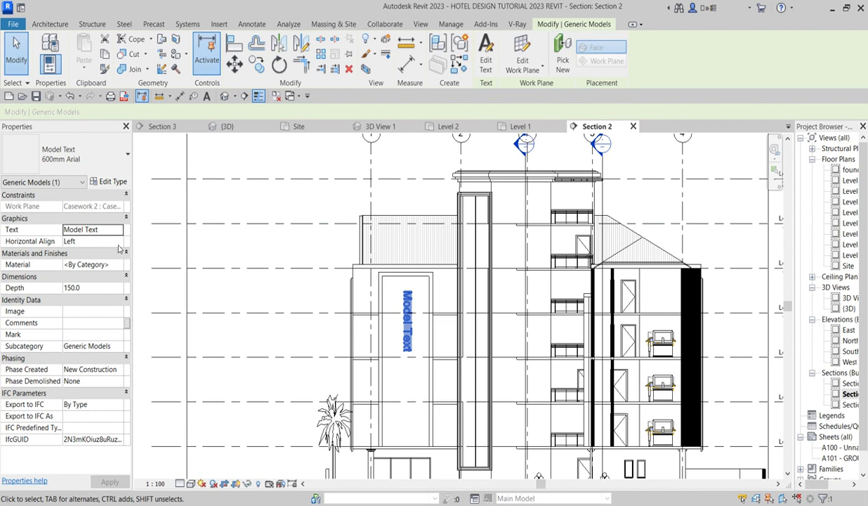
{"action": "left_click", "coordinate": [118, 243]}
{"action": "left_click", "coordinate": [75, 263]}
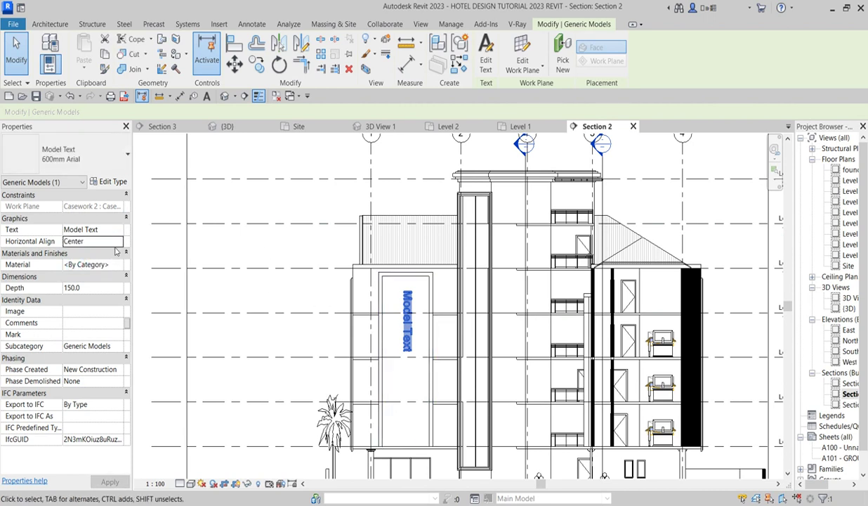
{"action": "left_click", "coordinate": [120, 243]}
{"action": "left_click", "coordinate": [119, 241]}
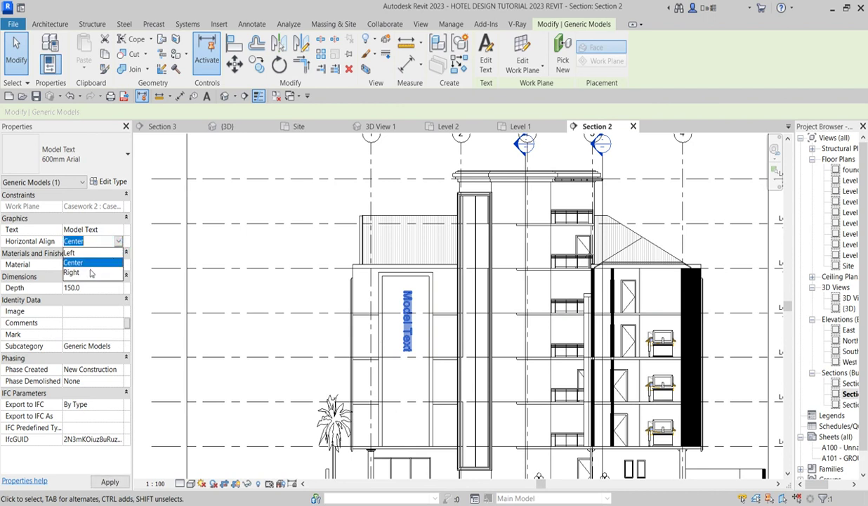
{"action": "left_click", "coordinate": [78, 273]}
{"action": "left_click", "coordinate": [118, 479]}
{"action": "left_click", "coordinate": [104, 229]}
{"action": "left_click", "coordinate": [119, 230]}
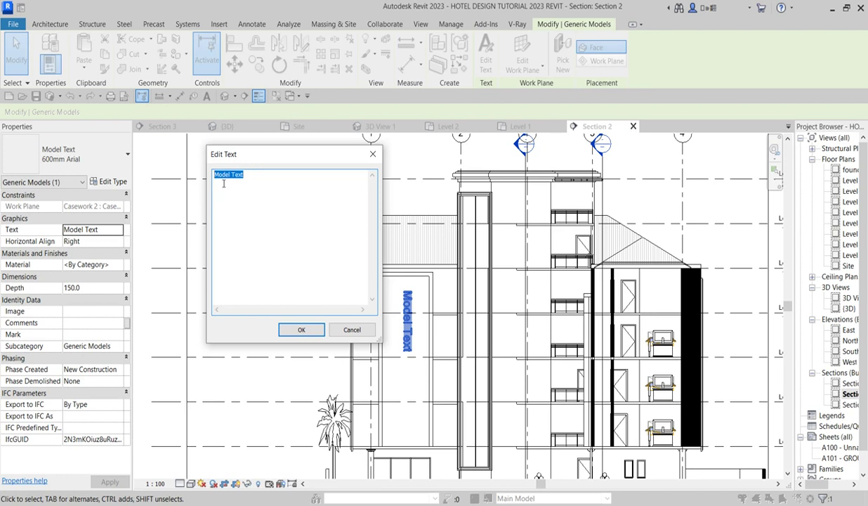
- Change the model text's wording to LIGTH GOLD HOTEL and confirm it
{"action": "type", "text": "LIGTH GOLD HOTEL"}
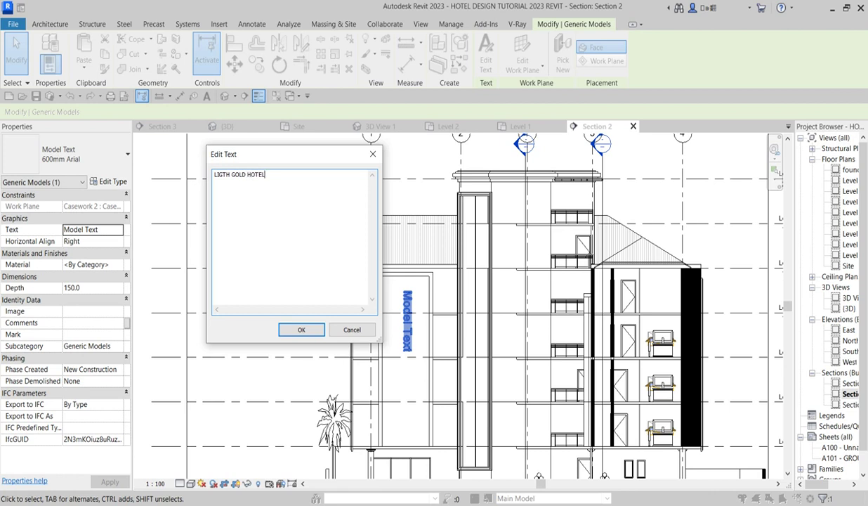
{"action": "left_click", "coordinate": [301, 329]}
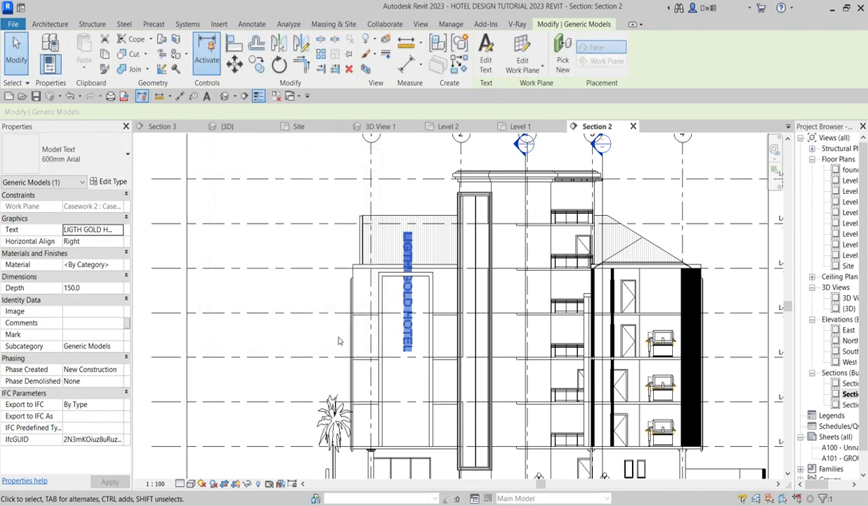
{"action": "scroll", "coordinate": [381, 337], "scroll_direction": "up", "scroll_amount": 1}
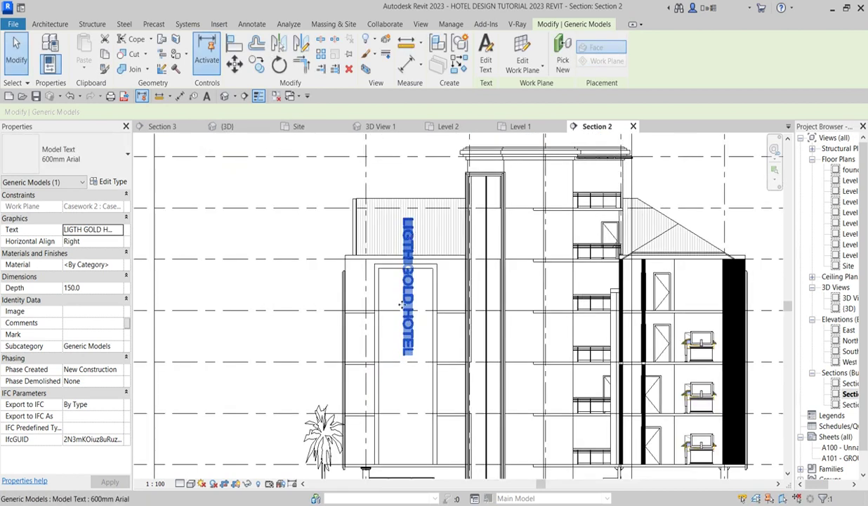
- Move the text lower on the facade panel and reopen its wording for editing
{"action": "left_click_drag", "start_coordinate": [405, 281], "coordinate": [409, 371]}
{"action": "scroll", "coordinate": [707, 362], "scroll_direction": "up", "scroll_amount": 2}
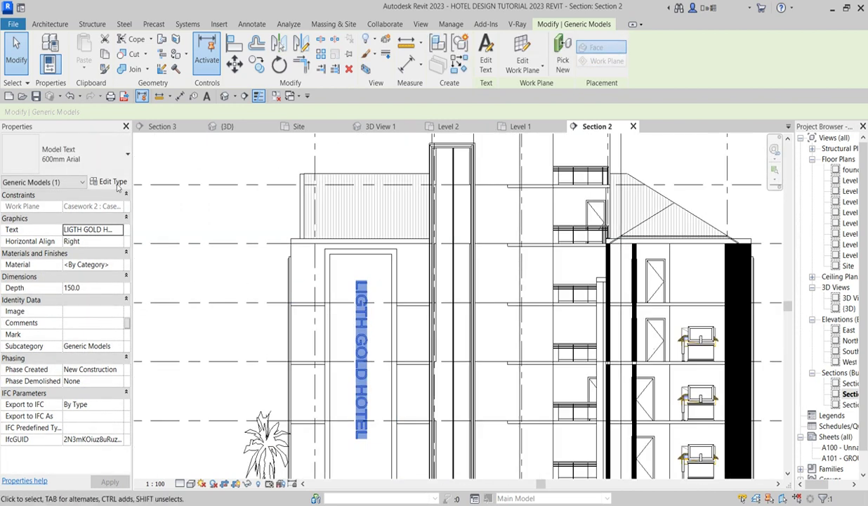
{"action": "left_click", "coordinate": [119, 229]}
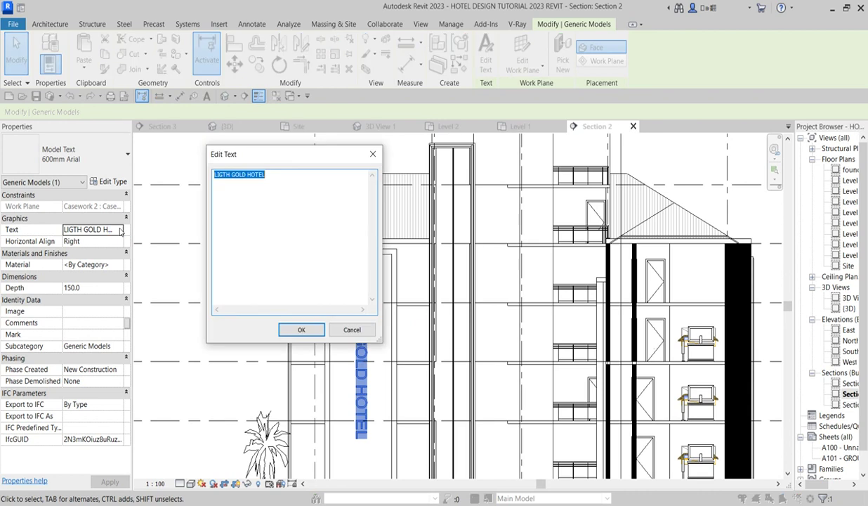
- Break LIGTH into one letter per line, leaving a blank line before GOLD
{"action": "left_click", "coordinate": [221, 178]}
{"action": "key", "text": "Return"}
{"action": "left_click", "coordinate": [217, 182]}
{"action": "key", "text": "Return"}
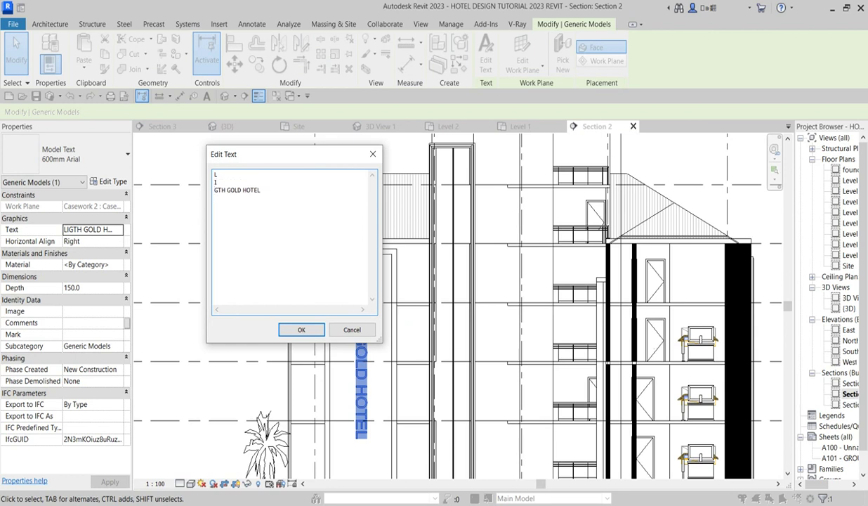
{"action": "left_click", "coordinate": [218, 189]}
{"action": "key", "text": "Return"}
{"action": "left_click", "coordinate": [217, 198]}
{"action": "key", "text": "Return"}
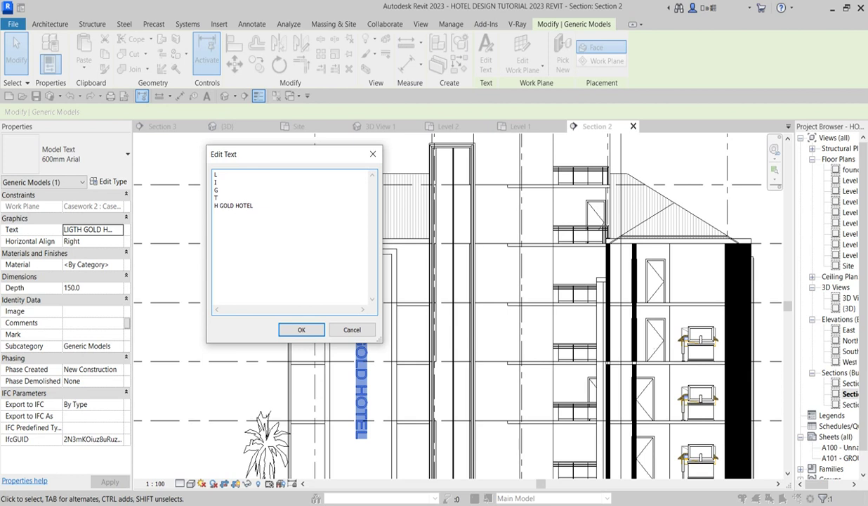
{"action": "left_click", "coordinate": [217, 205]}
{"action": "key", "text": "Return"}
{"action": "key", "text": "Return"}
- Stack the letters of GOLD and HOTEL one per line, with a blank line between words
{"action": "left_click", "coordinate": [217, 220]}
{"action": "key", "text": "Return"}
{"action": "left_click", "coordinate": [216, 228]}
{"action": "key", "text": "Return"}
{"action": "left_click", "coordinate": [216, 236]}
{"action": "key", "text": "Return"}
{"action": "left_click", "coordinate": [217, 244]}
{"action": "key", "text": "Return"}
{"action": "key", "text": "Return"}
{"action": "left_click", "coordinate": [216, 259]}
{"action": "key", "text": "Return"}
{"action": "left_click", "coordinate": [217, 267]}
{"action": "key", "text": "Return"}
{"action": "left_click", "coordinate": [217, 276]}
{"action": "key", "text": "Return"}
- Confirm the letter-per-line wording and select the hotel-name model text
{"action": "left_click", "coordinate": [302, 329]}
{"action": "scroll", "coordinate": [253, 421], "scroll_direction": "down", "scroll_amount": 1}
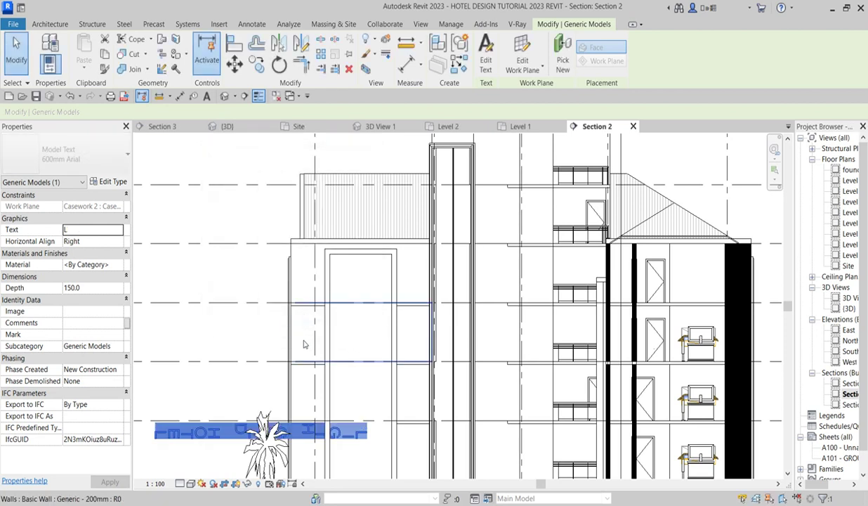
{"action": "scroll", "coordinate": [234, 437], "scroll_direction": "down", "scroll_amount": 2}
{"action": "scroll", "coordinate": [281, 432], "scroll_direction": "up", "scroll_amount": 2}
{"action": "scroll", "coordinate": [331, 426], "scroll_direction": "down", "scroll_amount": 2}
{"action": "left_click", "coordinate": [331, 425]}
{"action": "scroll", "coordinate": [331, 426], "scroll_direction": "down", "scroll_amount": 1}
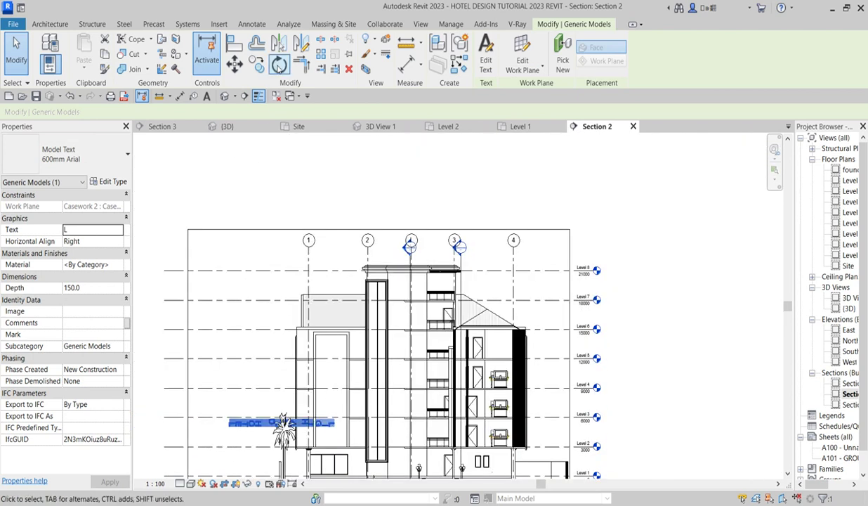
- Rotate the text 90° upright and move it onto the facade panel
{"action": "left_click", "coordinate": [279, 64]}
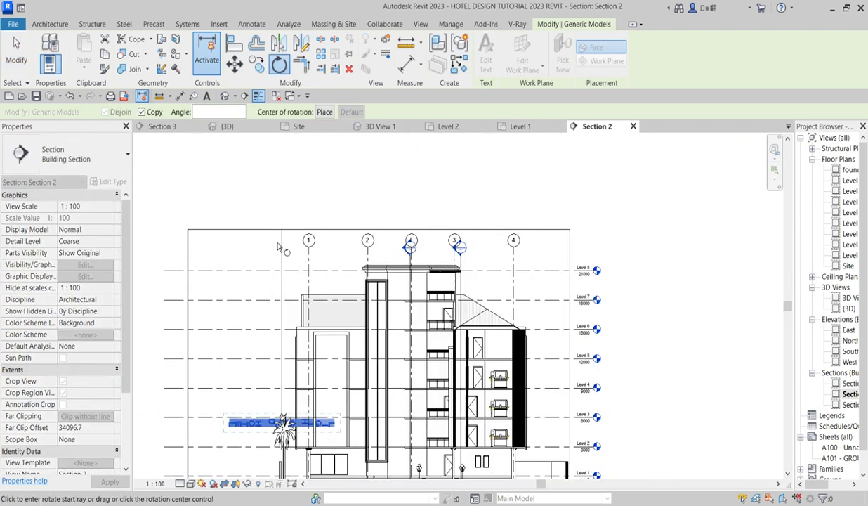
{"action": "left_click", "coordinate": [281, 261]}
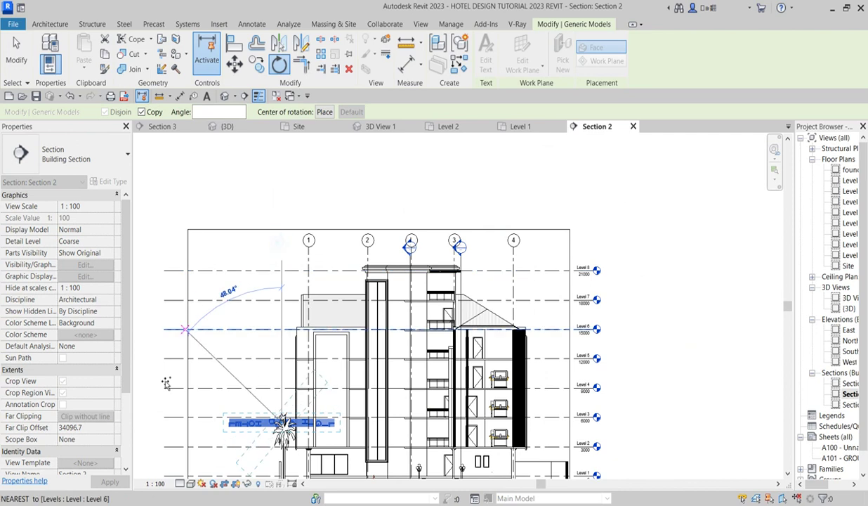
{"action": "left_click", "coordinate": [147, 424]}
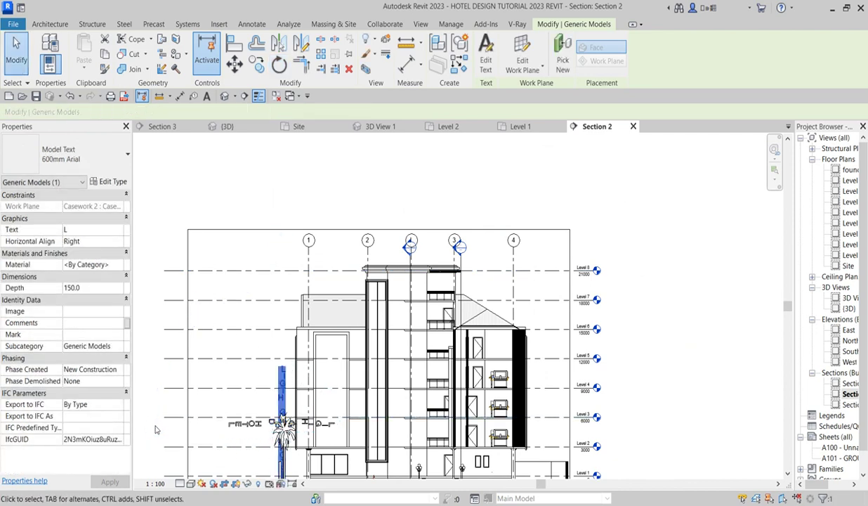
{"action": "left_click_drag", "start_coordinate": [285, 372], "coordinate": [330, 346]}
- Delete the leftover horizontal text copy and check the vertical text's wording unchanged
{"action": "left_click", "coordinate": [250, 424]}
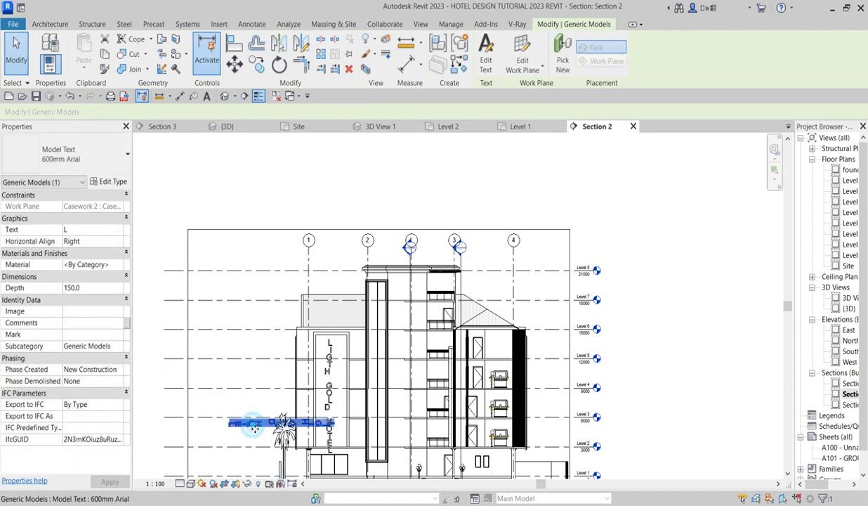
{"action": "key", "text": "Delete"}
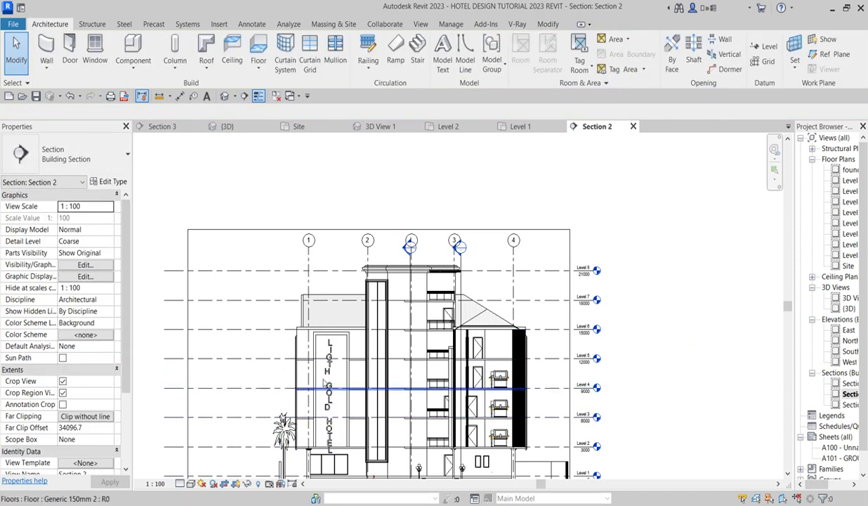
{"action": "scroll", "coordinate": [330, 362], "scroll_direction": "up", "scroll_amount": 4}
{"action": "left_click", "coordinate": [331, 356]}
{"action": "scroll", "coordinate": [330, 356], "scroll_direction": "up", "scroll_amount": 2}
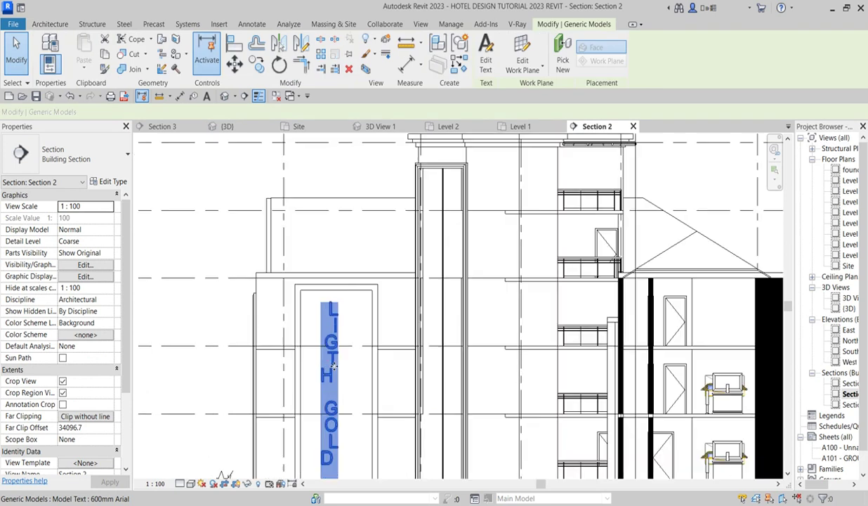
{"action": "left_click", "coordinate": [485, 61]}
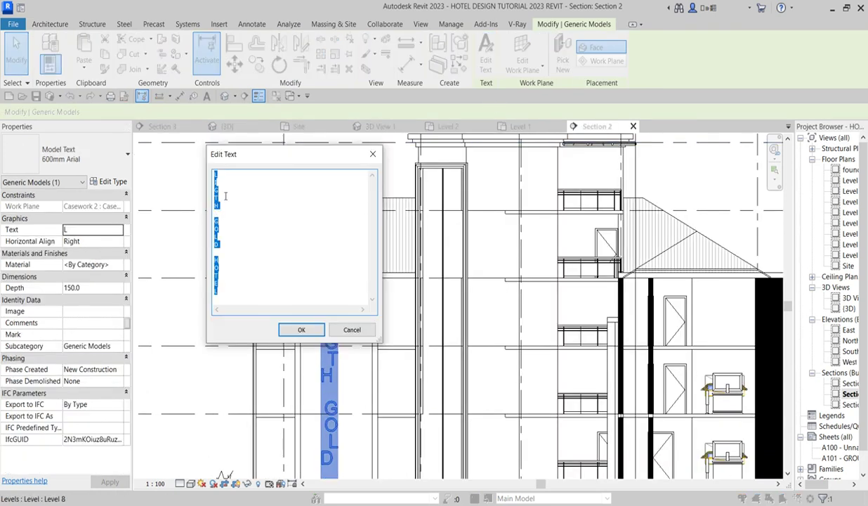
{"action": "left_click", "coordinate": [302, 330]}
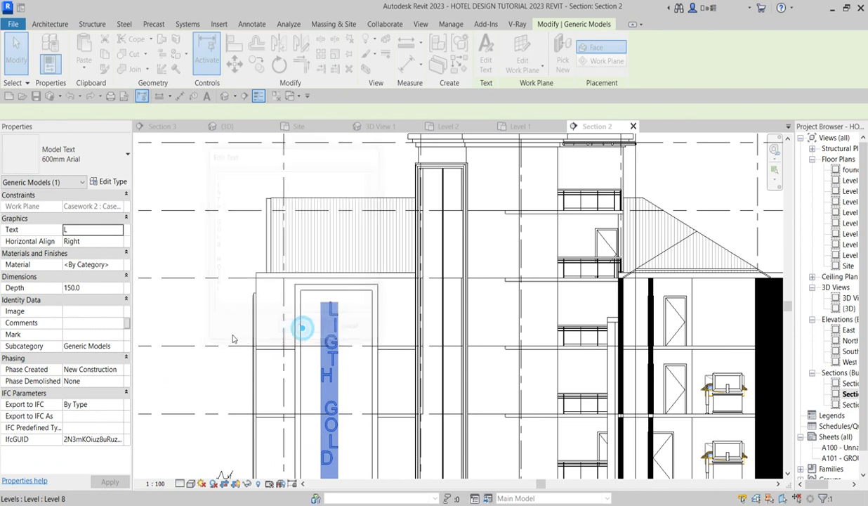
{"action": "key", "text": "Escape"}
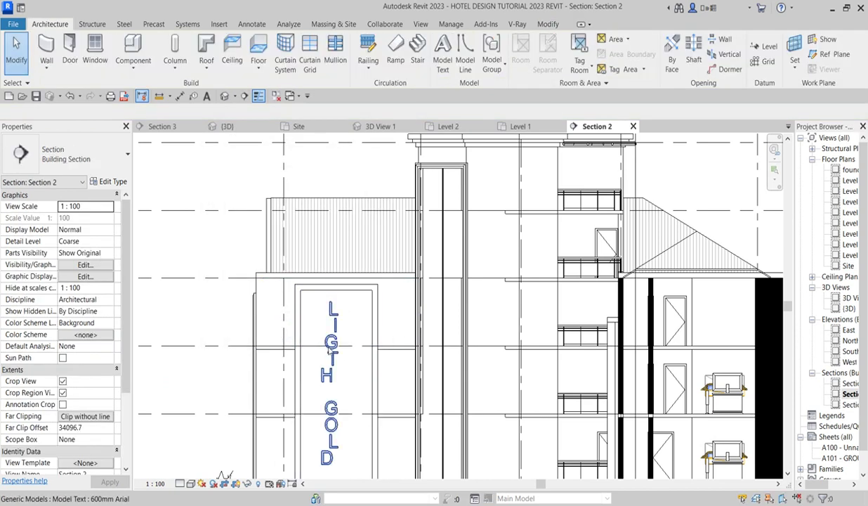
- Set the hotel-name model text's horizontal alignment to Left
{"action": "left_click", "coordinate": [336, 364]}
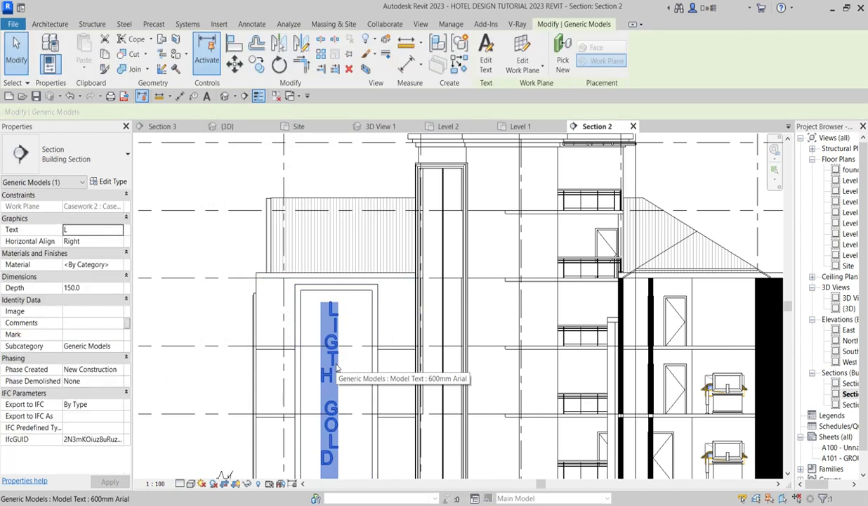
{"action": "left_click", "coordinate": [120, 242]}
{"action": "left_click", "coordinate": [120, 242]}
{"action": "left_click", "coordinate": [74, 249]}
{"action": "scroll", "coordinate": [316, 320], "scroll_direction": "down", "scroll_amount": 3}
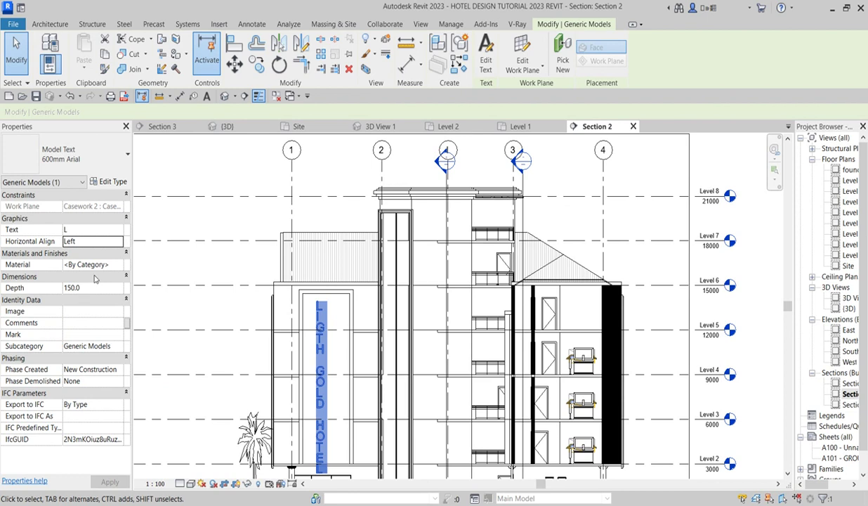
- Duplicate Aluminium(17) as Aluminium(18) with the 3in Squares - White appearance and assign it to the text
{"action": "left_click", "coordinate": [118, 264]}
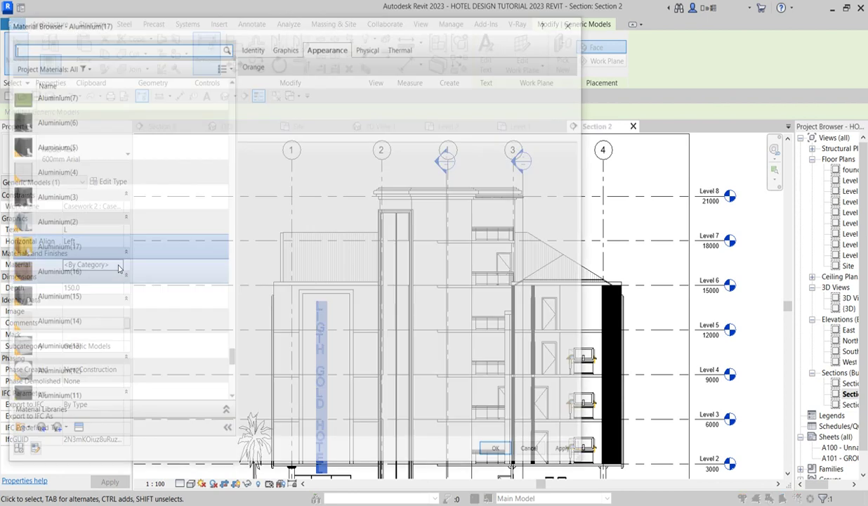
{"action": "left_click", "coordinate": [58, 247]}
{"action": "right_click", "coordinate": [58, 246]}
{"action": "left_click", "coordinate": [105, 264]}
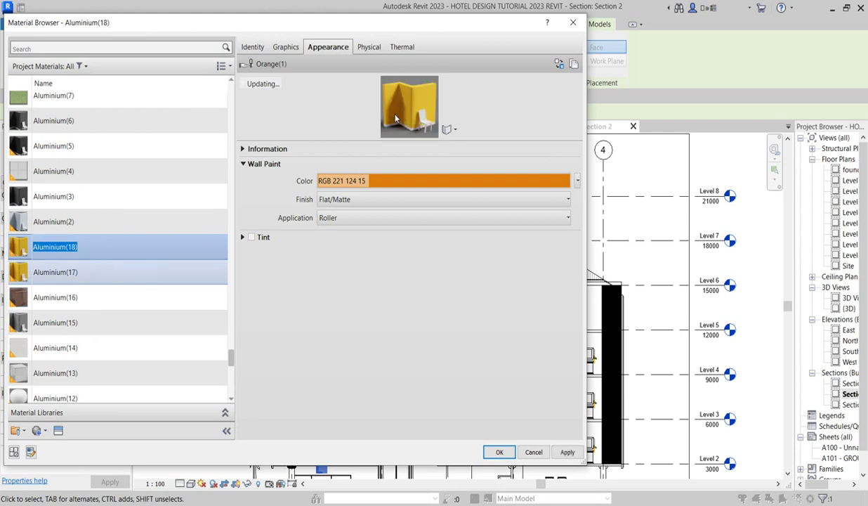
{"action": "left_click", "coordinate": [558, 64]}
{"action": "left_click", "coordinate": [228, 181]}
{"action": "left_click", "coordinate": [592, 71]}
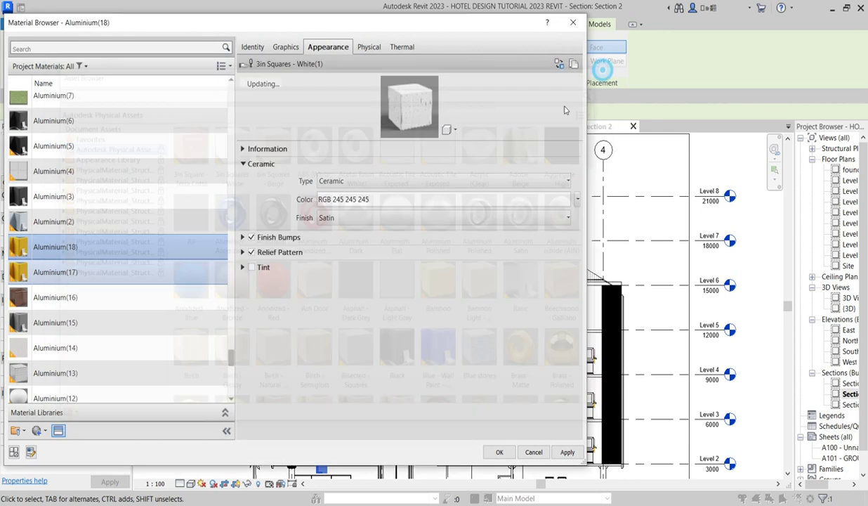
{"action": "left_click", "coordinate": [495, 451]}
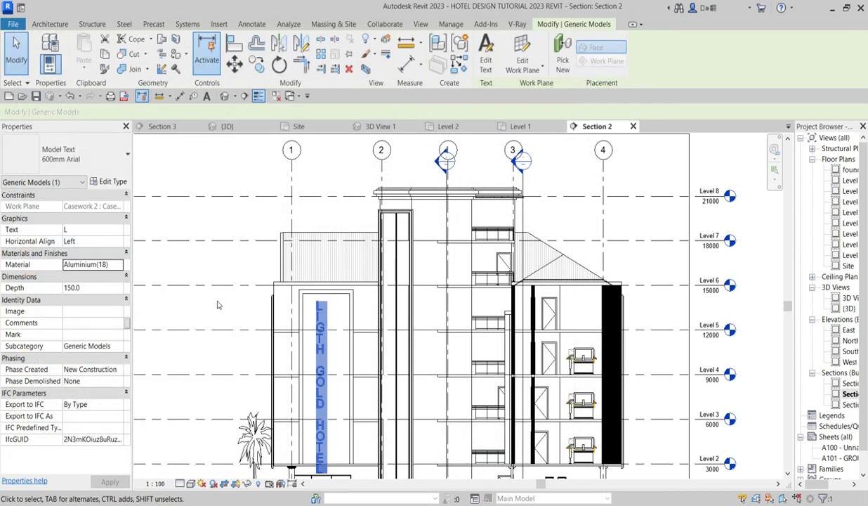
{"action": "left_click", "coordinate": [217, 297]}
{"action": "left_click", "coordinate": [321, 327]}
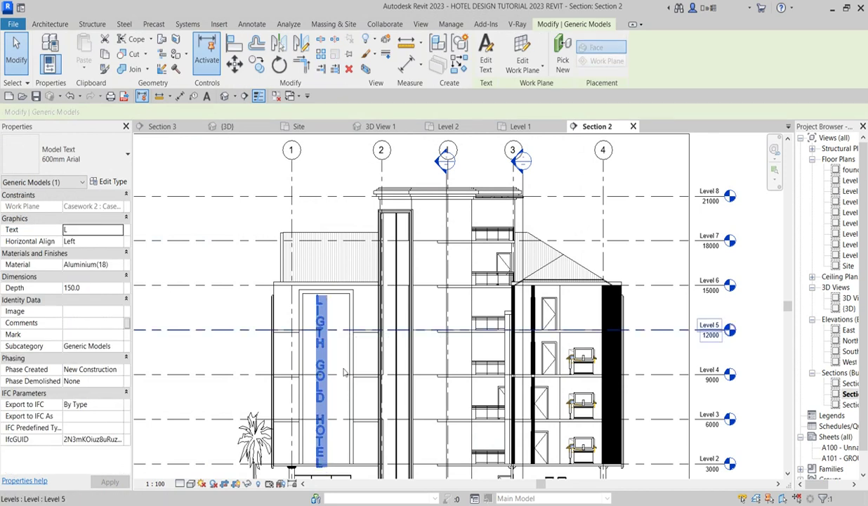
- Try the Bell MT font on the model text type
{"action": "left_click", "coordinate": [108, 182]}
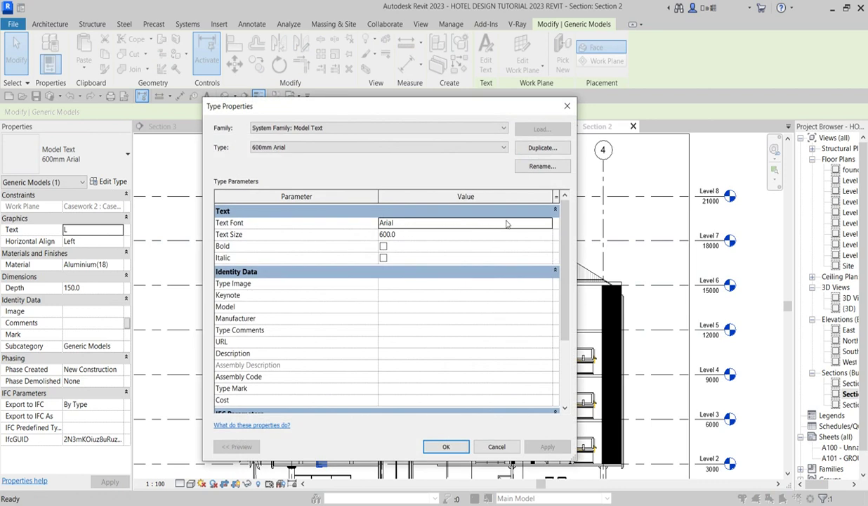
{"action": "left_click", "coordinate": [545, 223]}
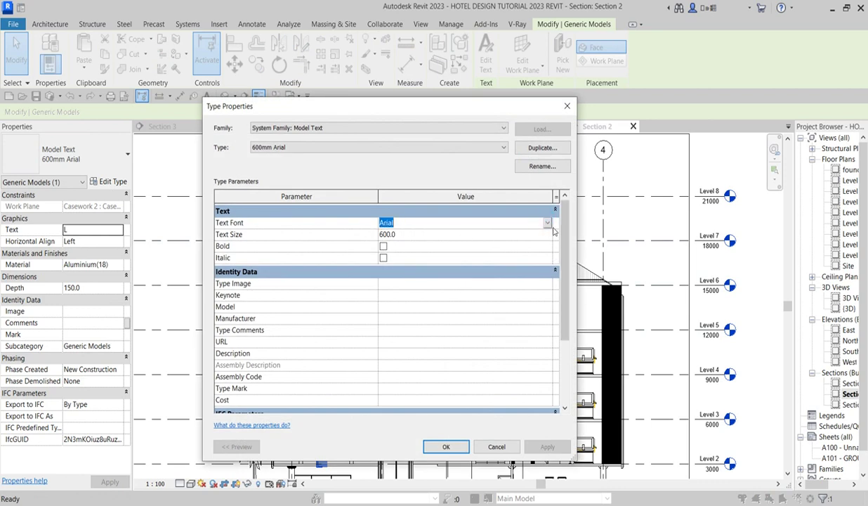
{"action": "left_click", "coordinate": [546, 224]}
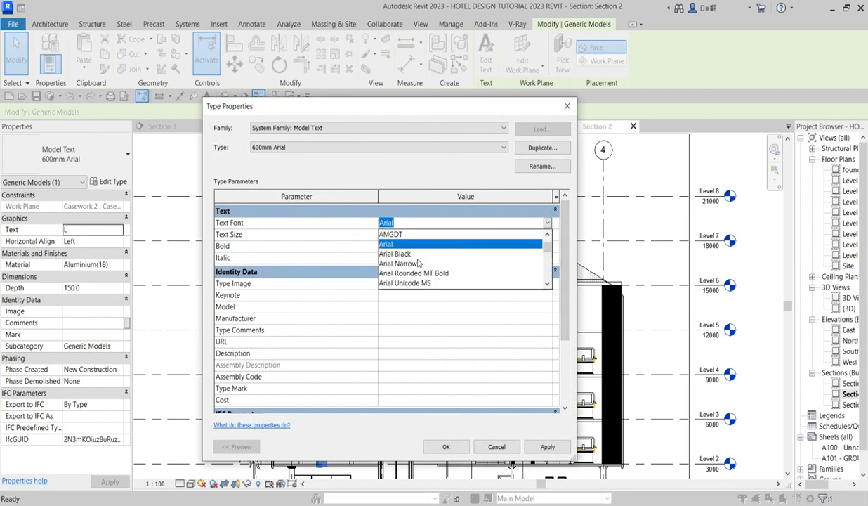
{"action": "scroll", "coordinate": [413, 267], "scroll_direction": "down", "scroll_amount": 5}
{"action": "scroll", "coordinate": [415, 284], "scroll_direction": "down", "scroll_amount": 2}
{"action": "left_click", "coordinate": [392, 265]}
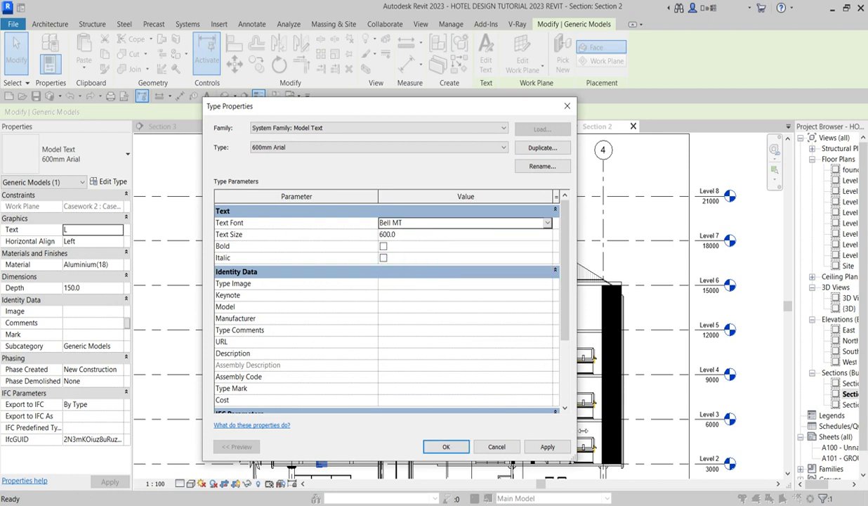
{"action": "left_click", "coordinate": [547, 447]}
- Switch the model text font back to Stylus BT and confirm the type change
{"action": "left_click_drag", "start_coordinate": [422, 106], "coordinate": [630, 101]}
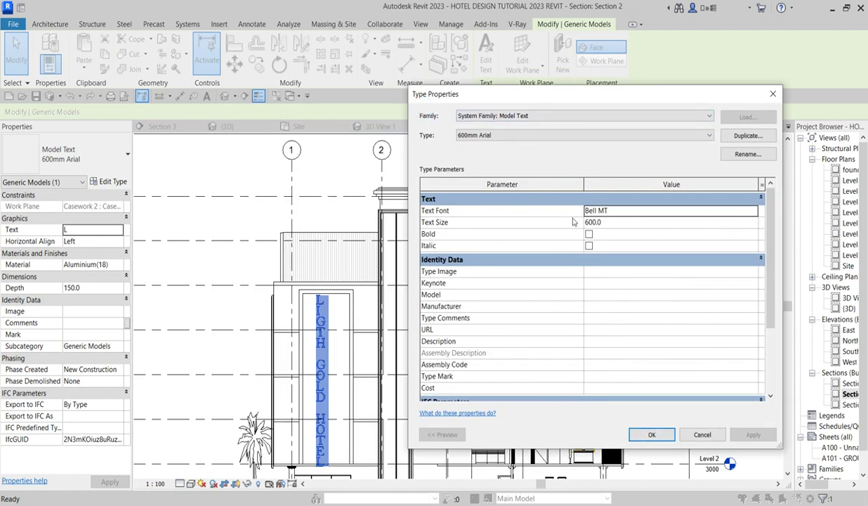
{"action": "left_click", "coordinate": [730, 211]}
{"action": "left_click", "coordinate": [753, 210]}
{"action": "left_click_drag", "start_coordinate": [753, 242], "coordinate": [730, 266]}
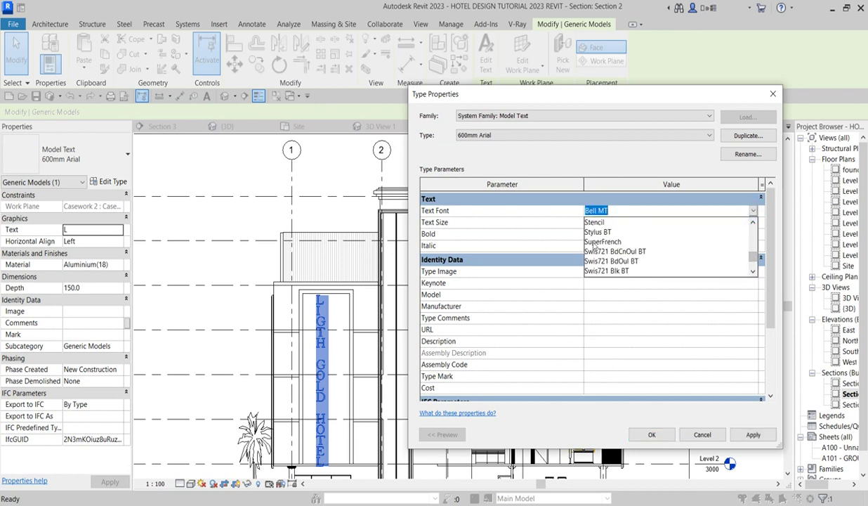
{"action": "left_click", "coordinate": [600, 232]}
{"action": "left_click", "coordinate": [743, 436]}
{"action": "left_click", "coordinate": [651, 433]}
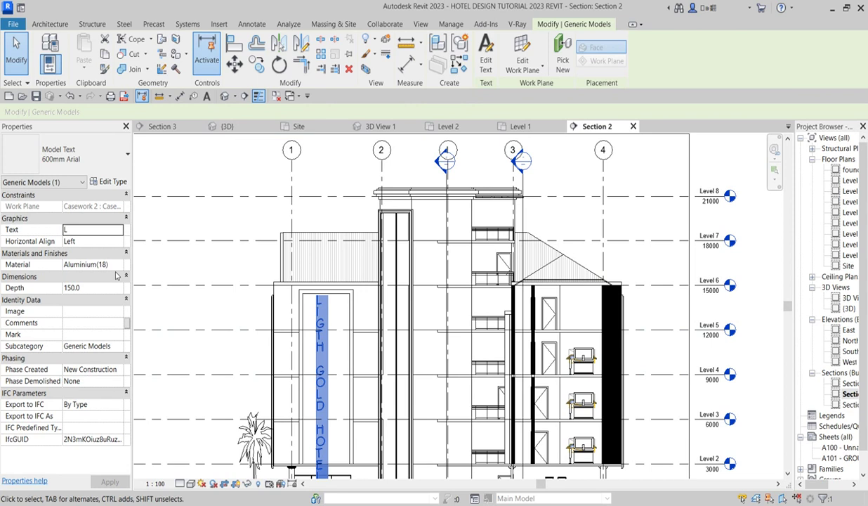
{"action": "left_click", "coordinate": [110, 287]}
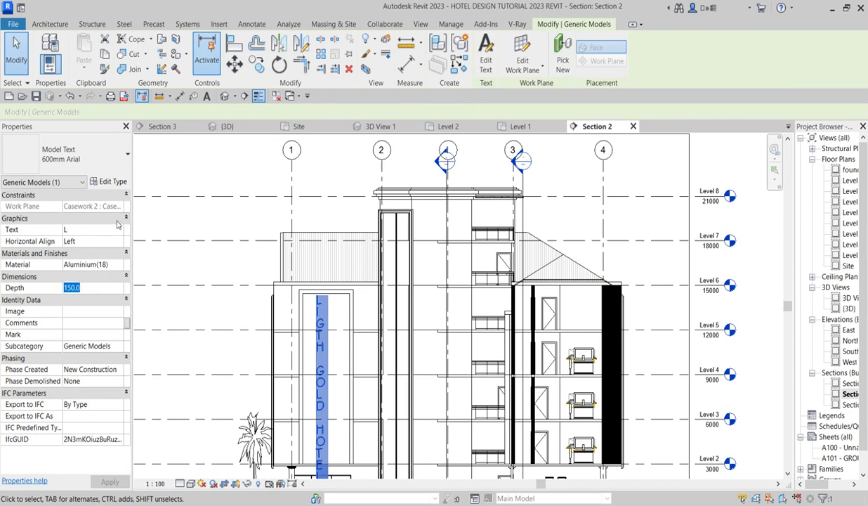
- Preview a 450 text size, then set the model text size to 500
{"action": "left_click", "coordinate": [114, 181]}
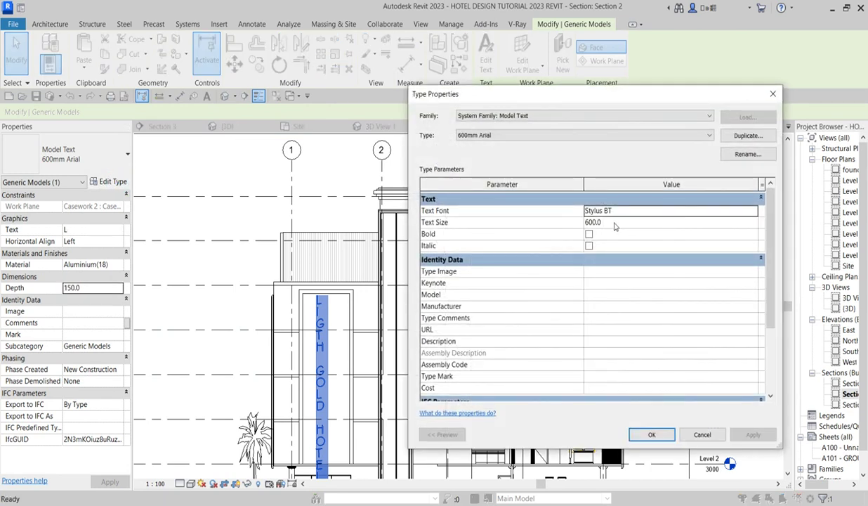
{"action": "left_click", "coordinate": [593, 222]}
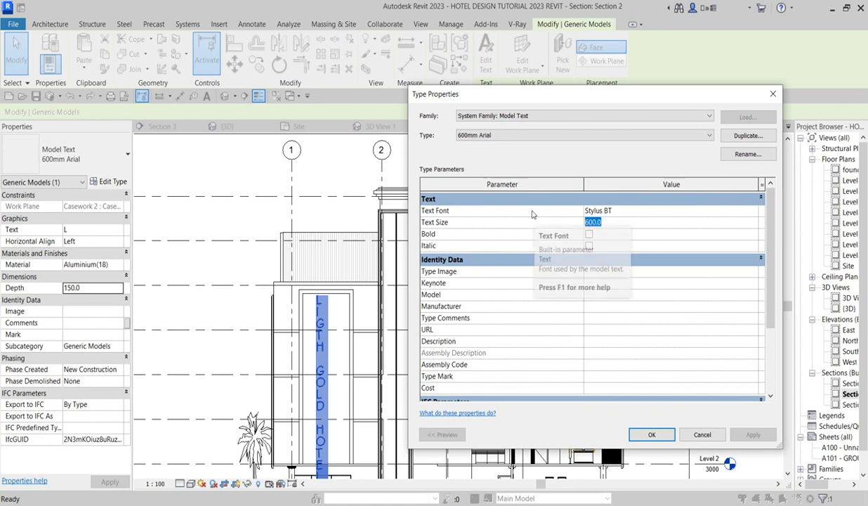
{"action": "type", "text": "450"}
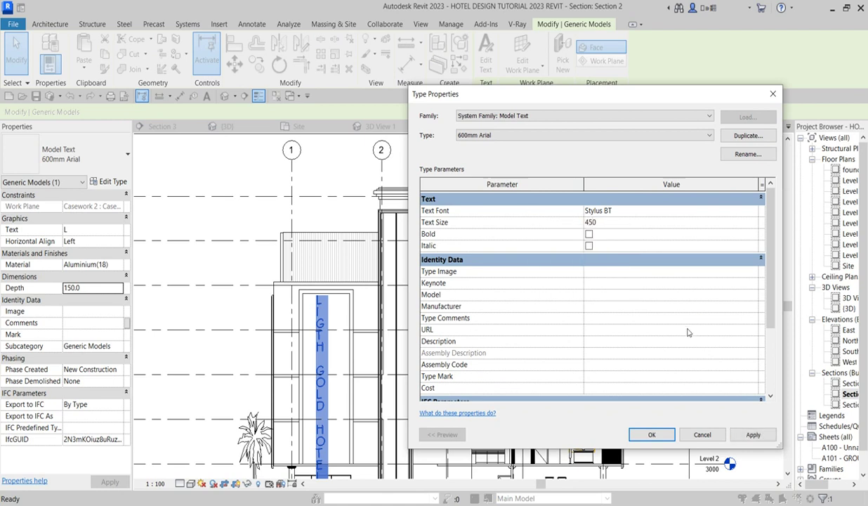
{"action": "left_click", "coordinate": [762, 433]}
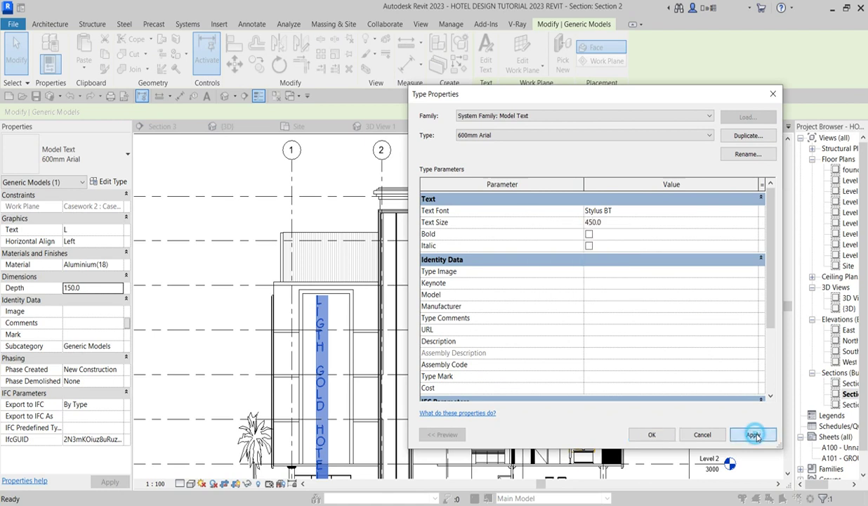
{"action": "left_click", "coordinate": [602, 222]}
{"action": "double_click", "coordinate": [604, 221]}
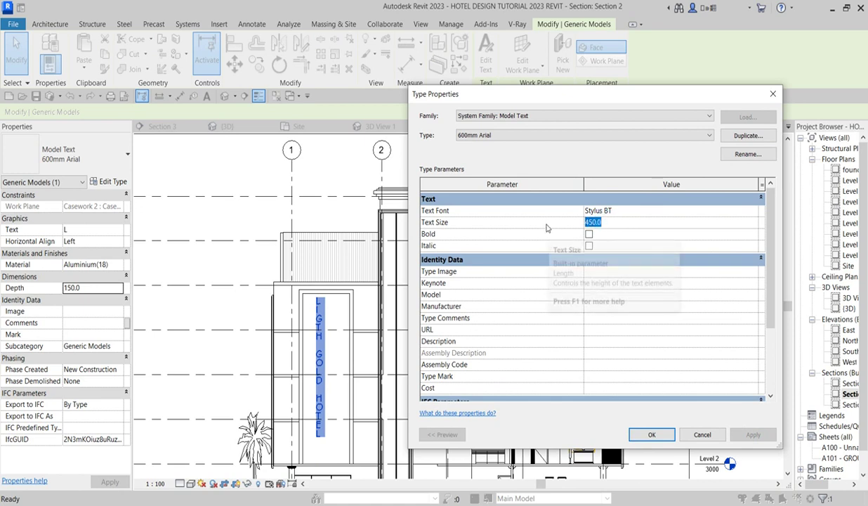
{"action": "type", "text": "500"}
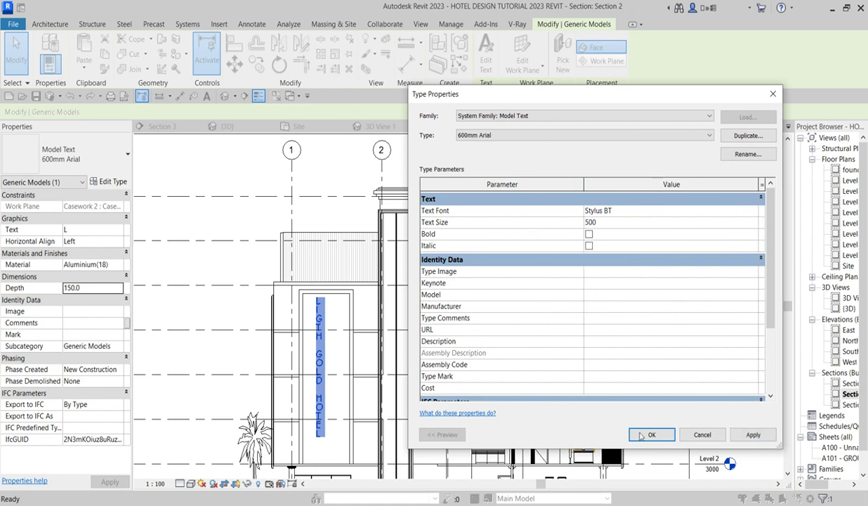
{"action": "left_click", "coordinate": [652, 434]}
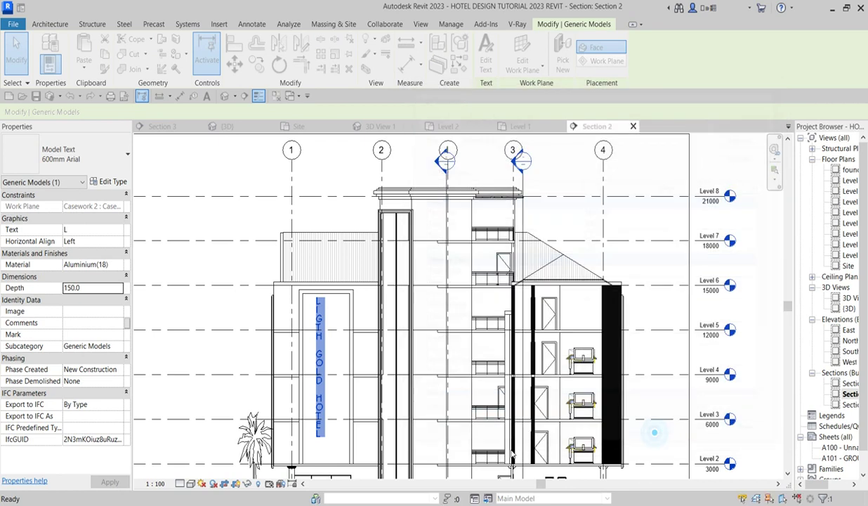
- Deselect the text and open 3D View 1 of the hotel
{"action": "scroll", "coordinate": [218, 299], "scroll_direction": "down", "scroll_amount": 1}
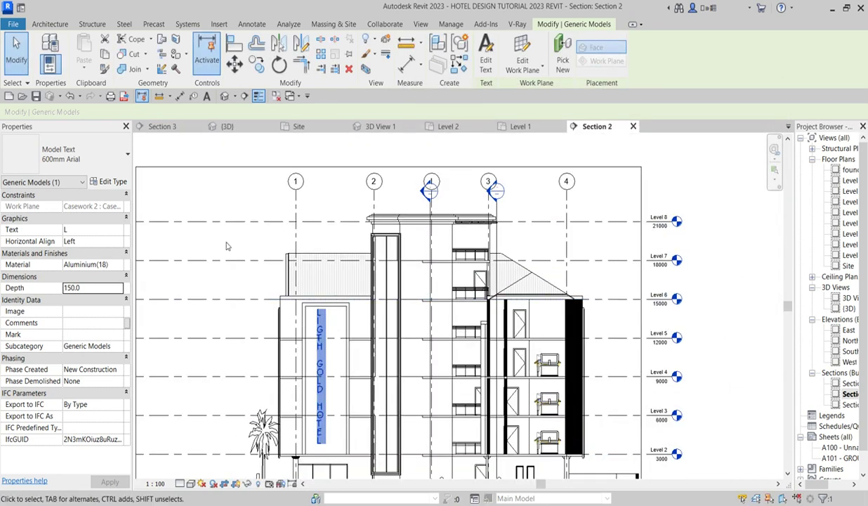
{"action": "left_click", "coordinate": [218, 239]}
{"action": "double_click", "coordinate": [851, 297]}
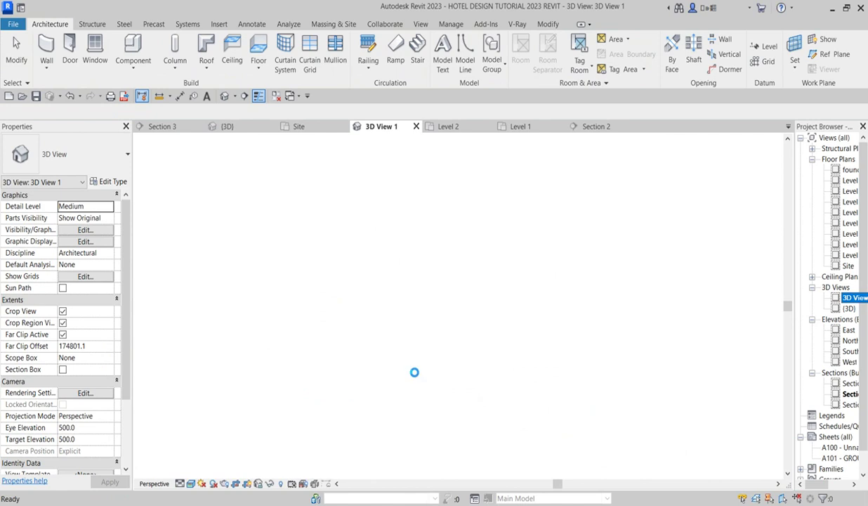
{"action": "scroll", "coordinate": [343, 311], "scroll_direction": "up", "scroll_amount": 3}
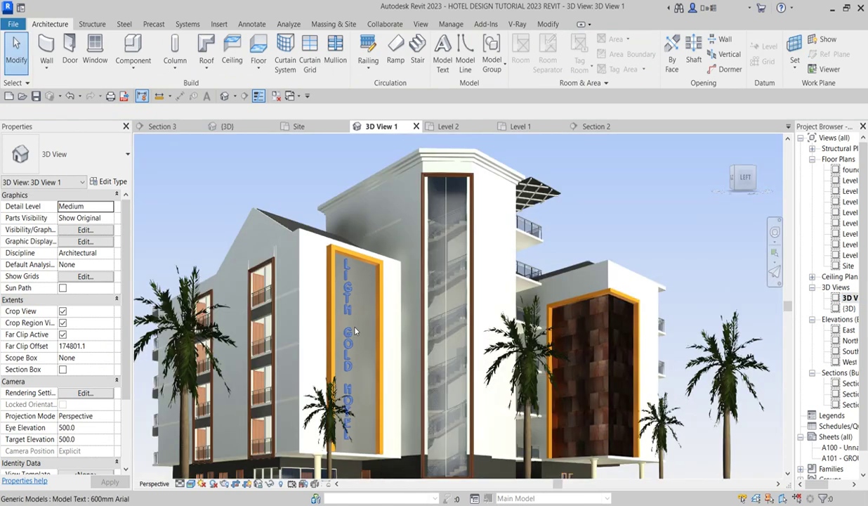
{"action": "scroll", "coordinate": [347, 301], "scroll_direction": "down", "scroll_amount": 3}
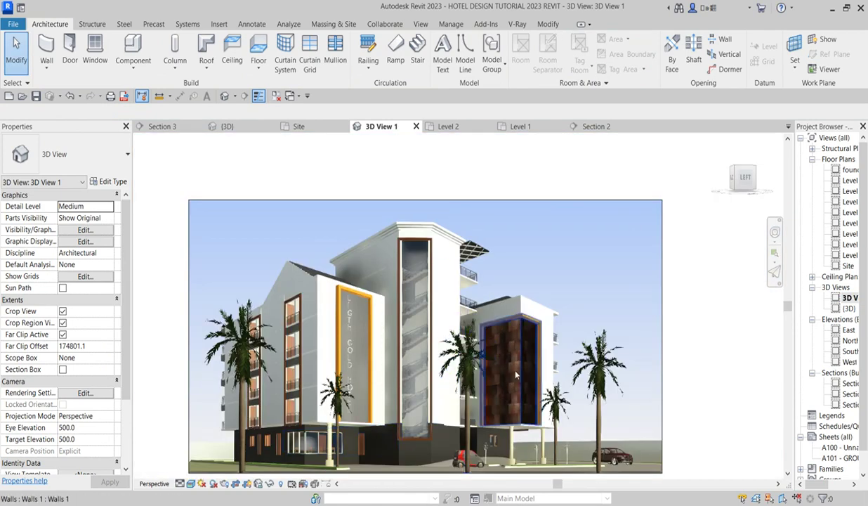
{"action": "scroll", "coordinate": [384, 405], "scroll_direction": "down", "scroll_amount": 2}
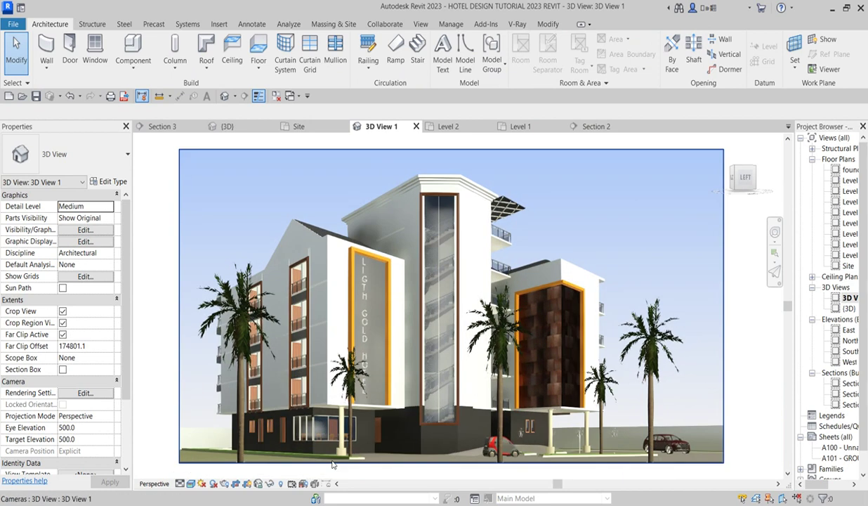
{"action": "scroll", "coordinate": [416, 401], "scroll_direction": "up", "scroll_amount": 4}
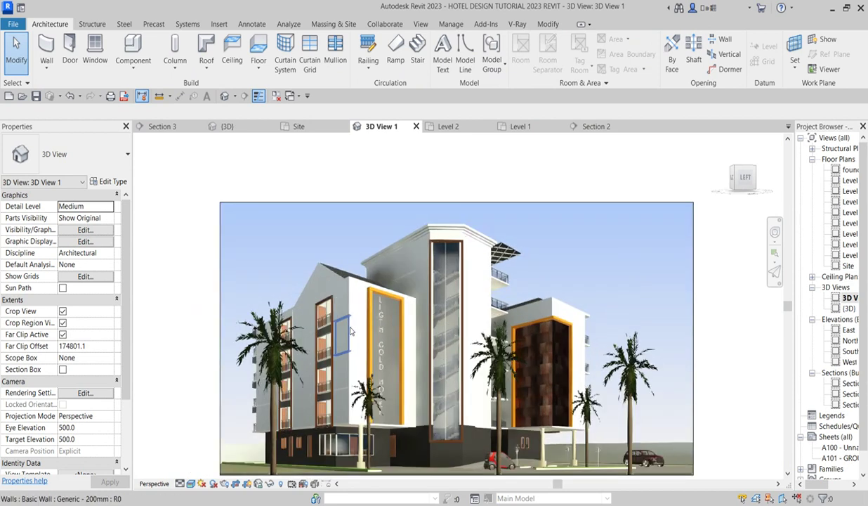
{"action": "scroll", "coordinate": [391, 404], "scroll_direction": "down", "scroll_amount": 3}
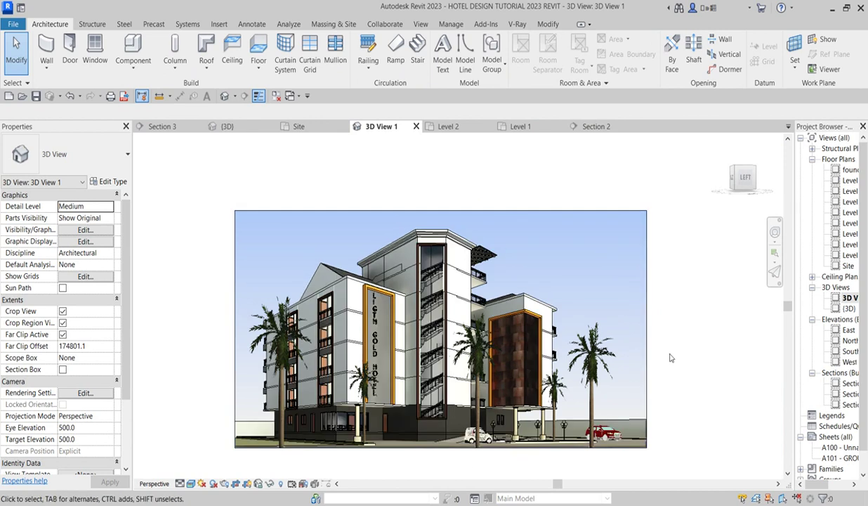
- Pull the perspective crop region's right edge inward
{"action": "left_click", "coordinate": [646, 345]}
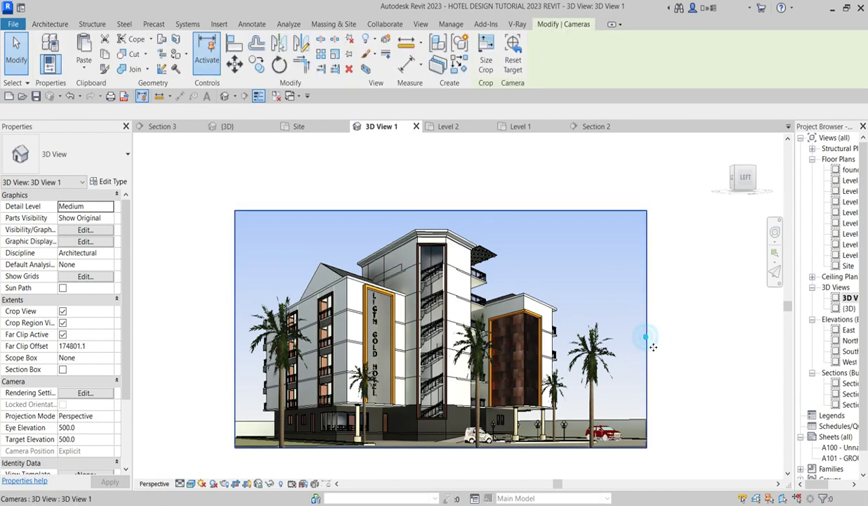
{"action": "scroll", "coordinate": [649, 334], "scroll_direction": "up", "scroll_amount": 3}
{"action": "left_click_drag", "start_coordinate": [644, 320], "coordinate": [613, 316]}
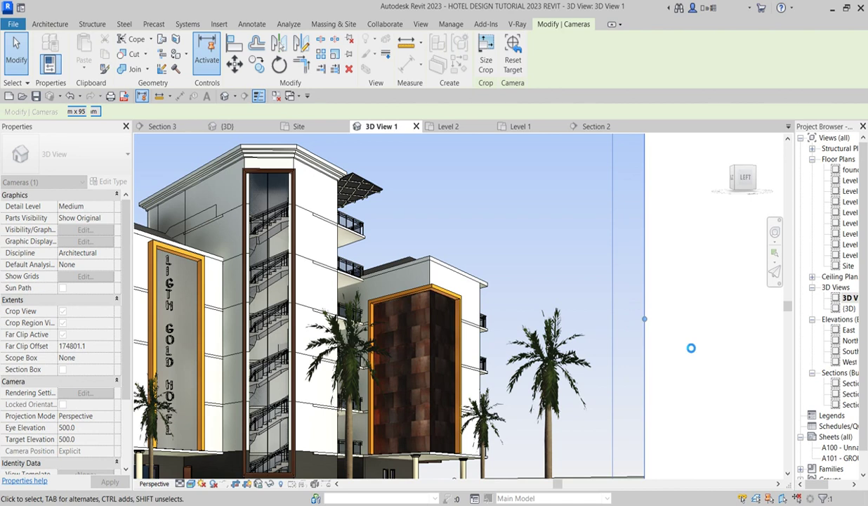
{"action": "key", "text": "Escape"}
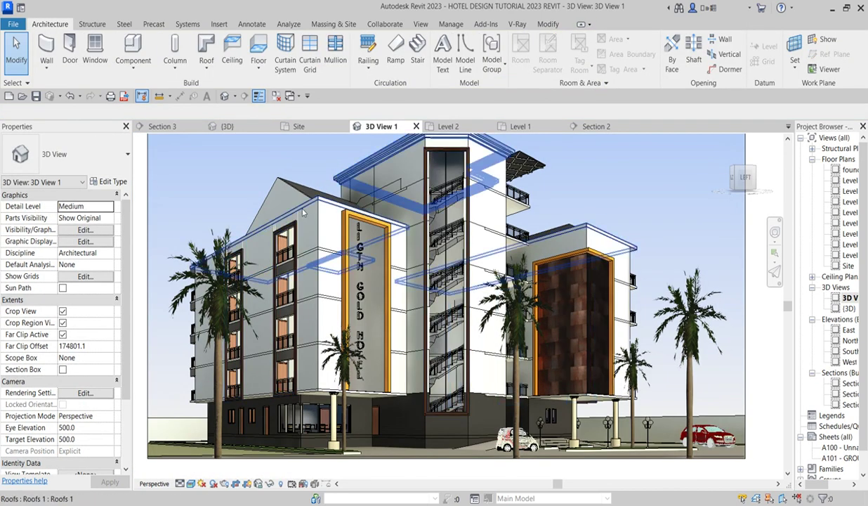
- Zoom in and out to inspect the LIGTH GOLD HOTEL lettering on the orange-framed panel
{"action": "scroll", "coordinate": [295, 210], "scroll_direction": "up", "scroll_amount": 2}
{"action": "scroll", "coordinate": [311, 231], "scroll_direction": "down", "scroll_amount": 3}
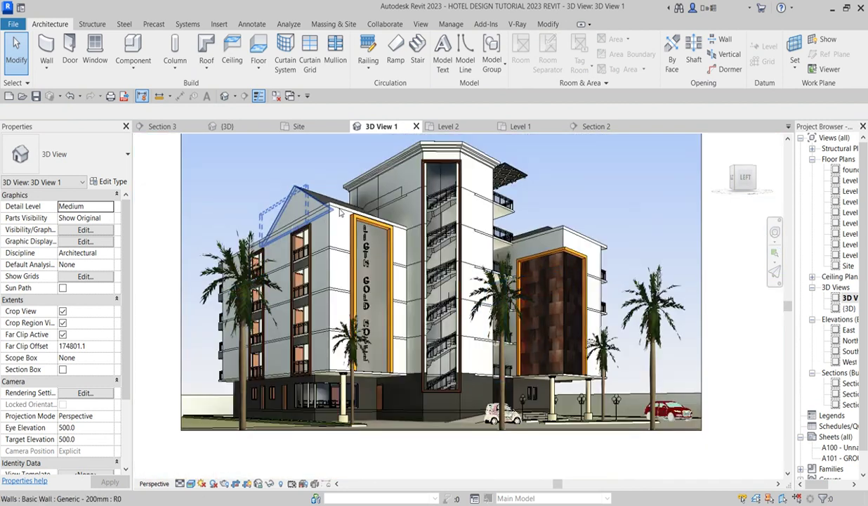
{"action": "scroll", "coordinate": [295, 199], "scroll_direction": "up", "scroll_amount": 1}
{"action": "scroll", "coordinate": [393, 210], "scroll_direction": "down", "scroll_amount": 3}
{"action": "scroll", "coordinate": [384, 261], "scroll_direction": "up", "scroll_amount": 5}
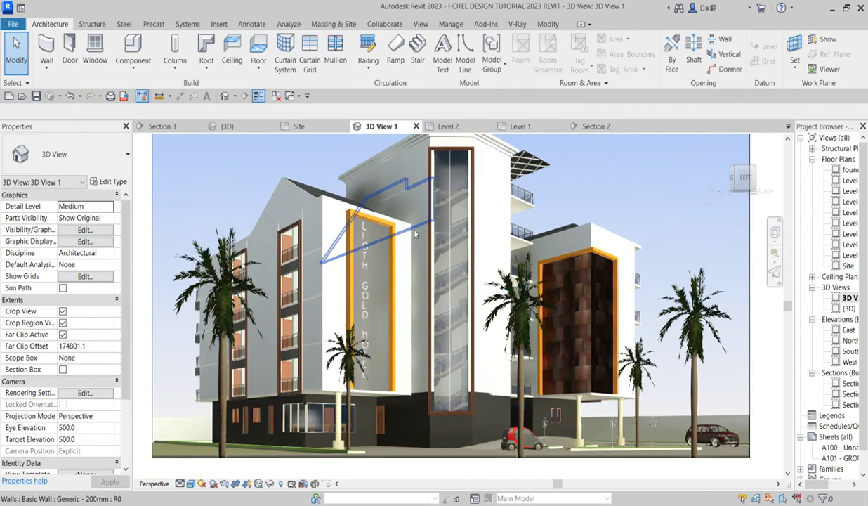
{"action": "scroll", "coordinate": [379, 355], "scroll_direction": "down", "scroll_amount": 5}
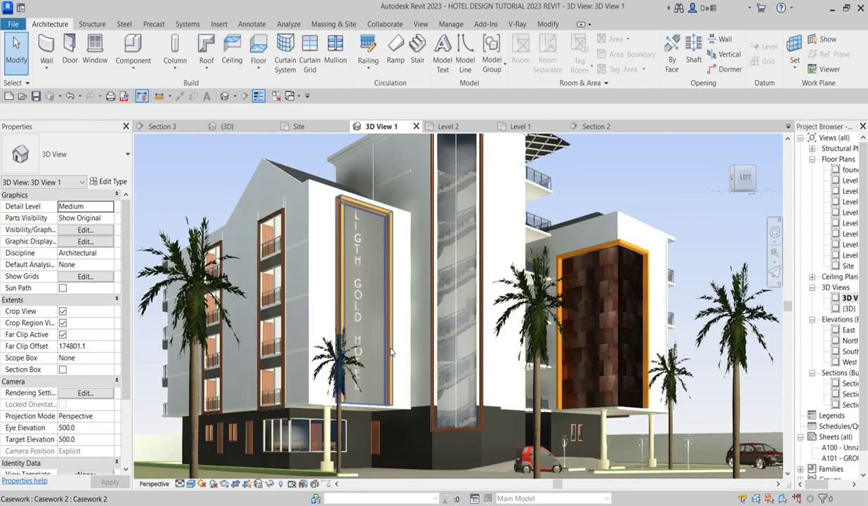
{"action": "scroll", "coordinate": [385, 358], "scroll_direction": "up", "scroll_amount": 3}
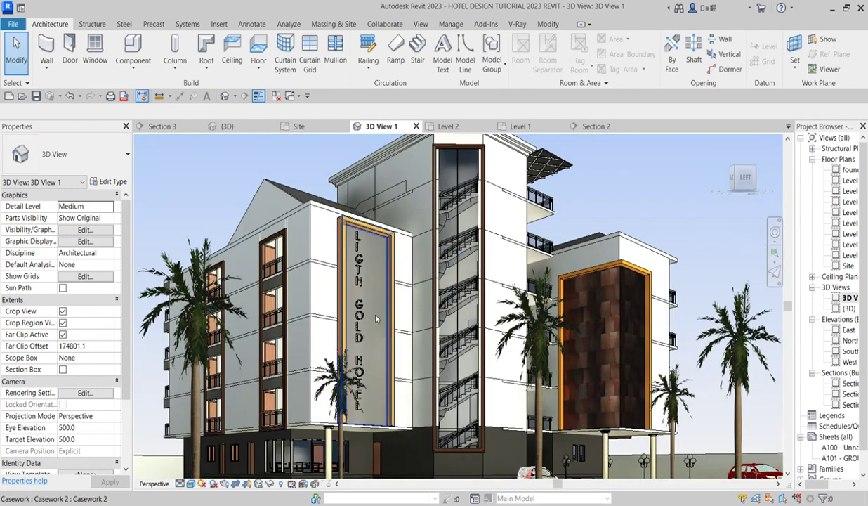
{"action": "scroll", "coordinate": [623, 233], "scroll_direction": "up", "scroll_amount": 3}
{"action": "scroll", "coordinate": [623, 232], "scroll_direction": "down", "scroll_amount": 6}
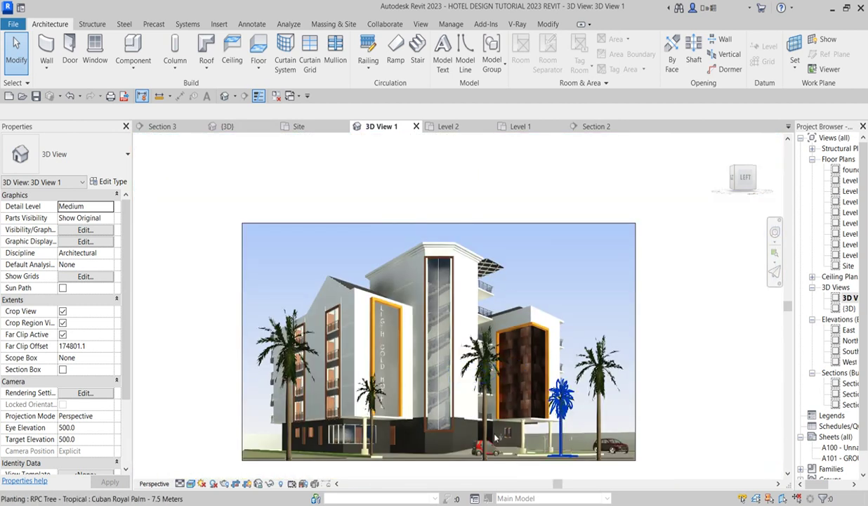
{"action": "scroll", "coordinate": [393, 323], "scroll_direction": "up", "scroll_amount": 4}
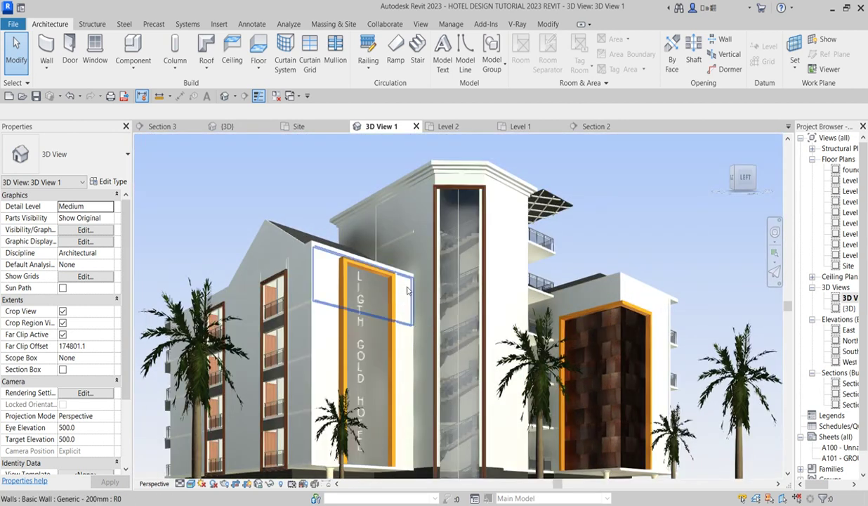
{"action": "scroll", "coordinate": [408, 263], "scroll_direction": "down", "scroll_amount": 5}
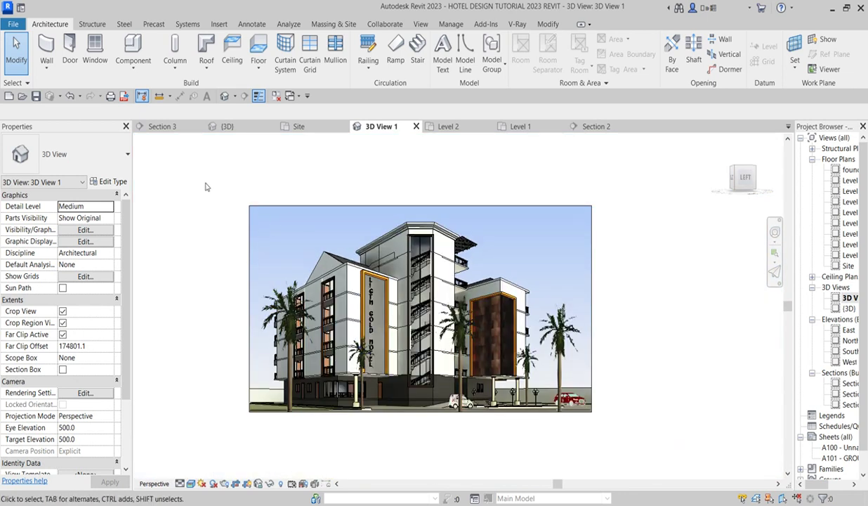
{"action": "scroll", "coordinate": [372, 397], "scroll_direction": "up", "scroll_amount": 3}
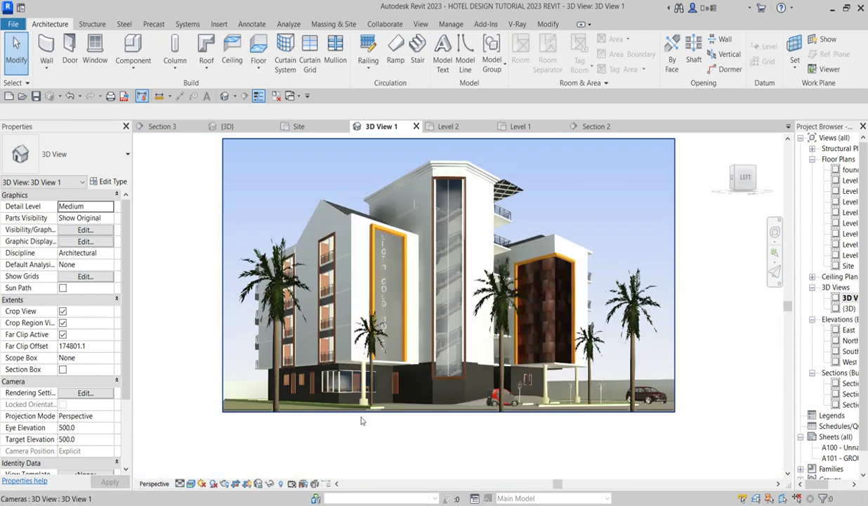
{"action": "scroll", "coordinate": [435, 421], "scroll_direction": "up", "scroll_amount": 2}
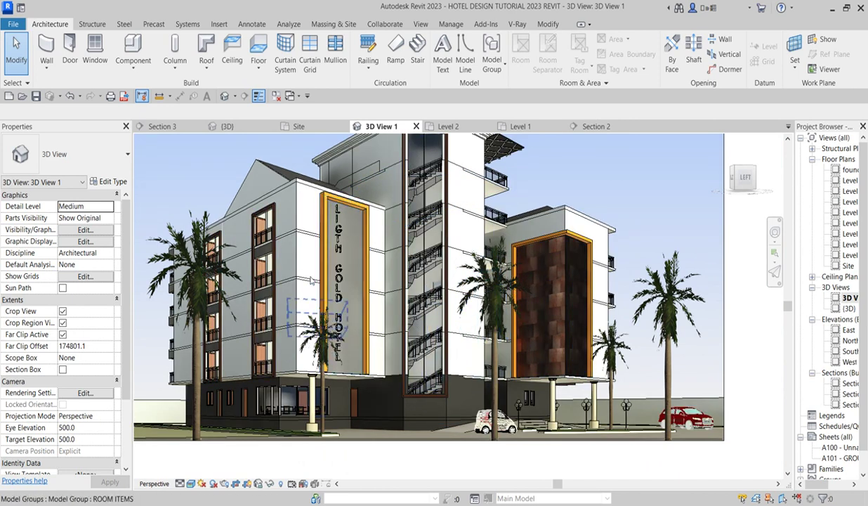
{"action": "scroll", "coordinate": [343, 254], "scroll_direction": "down", "scroll_amount": 2}
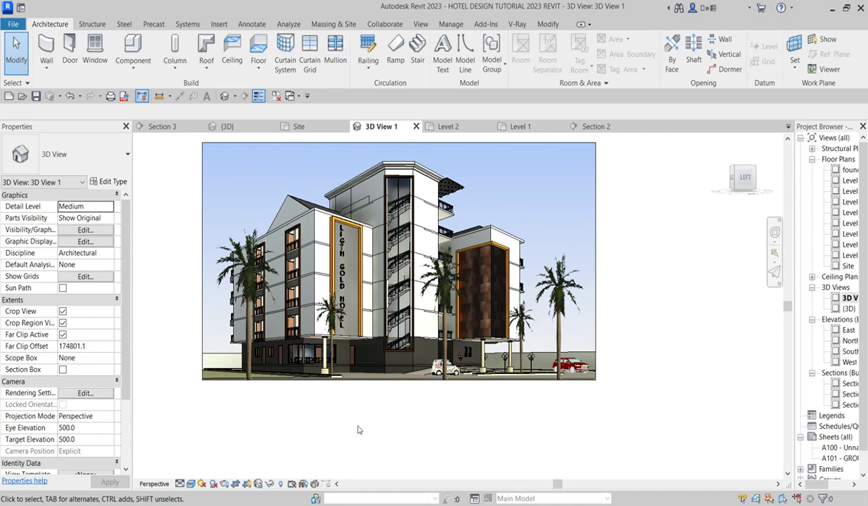
{"action": "scroll", "coordinate": [483, 447], "scroll_direction": "down", "scroll_amount": 2}
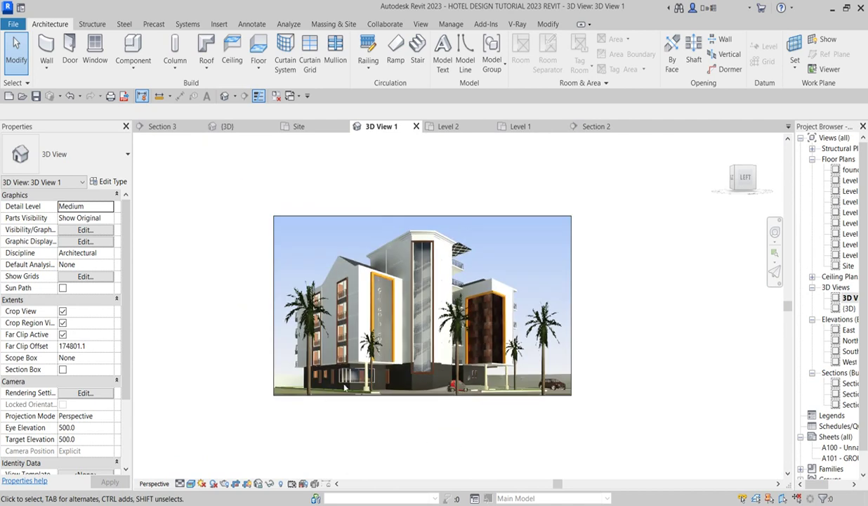